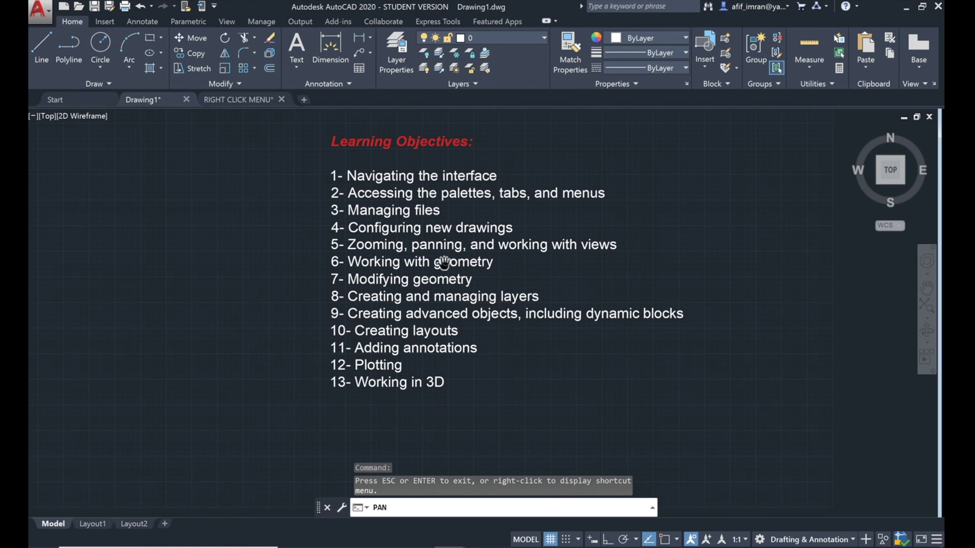
# Step: Pan the Learning Objectives list down and left, then open the application menu
pyautogui.moveTo(441, 265); pyautogui.dragTo(429, 300)
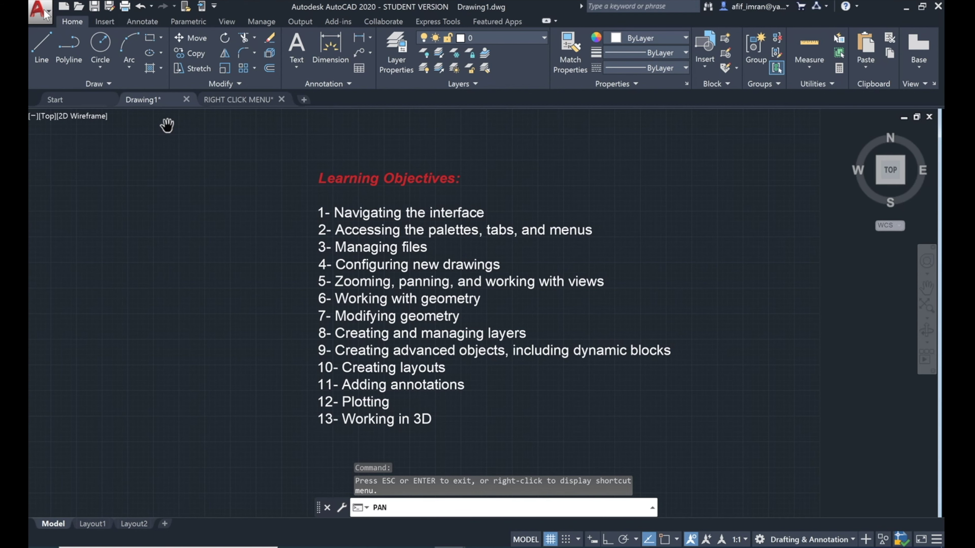
pyautogui.click(45, 15)
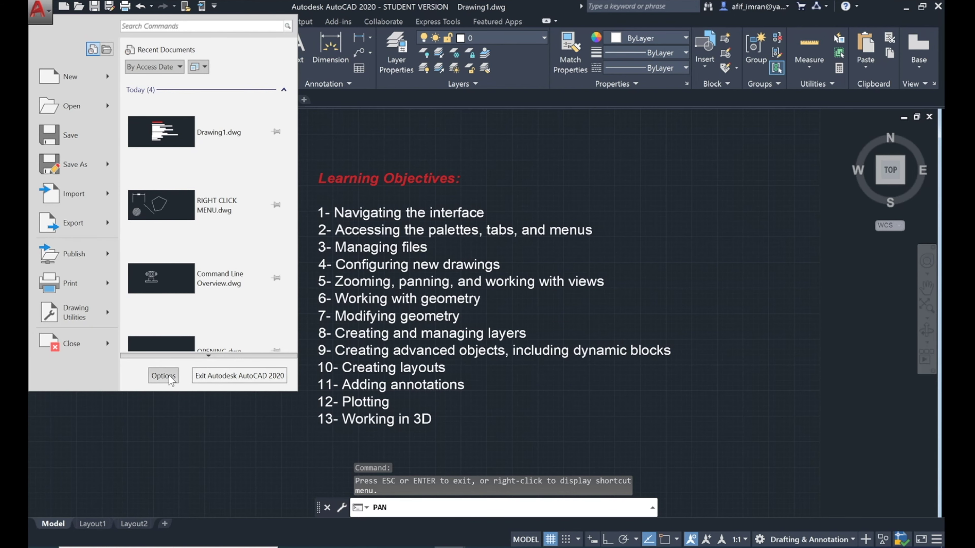
# Step: In Options' Files tab, expand Automatic Save File Location and select its path
pyautogui.press('Escape')
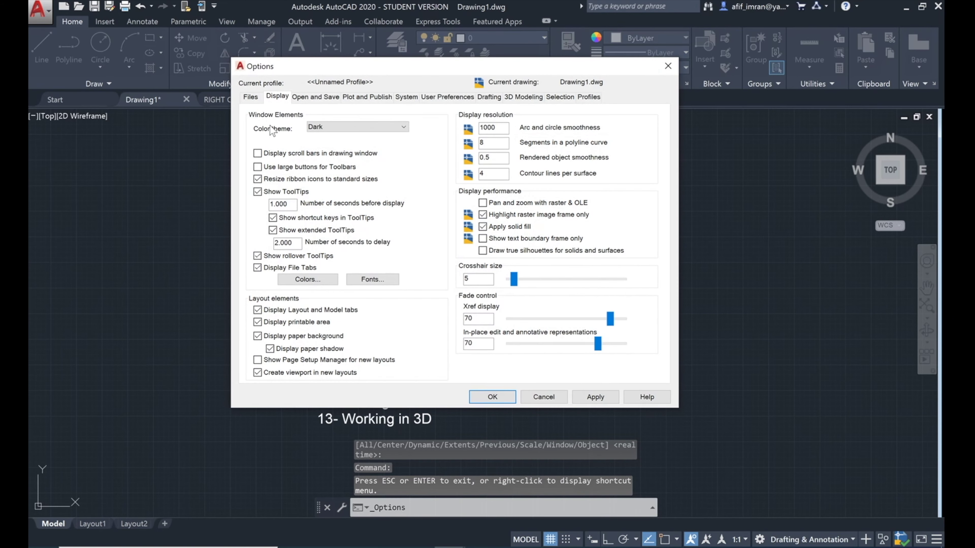
pyautogui.moveTo(414, 63); pyautogui.dragTo(402, 84)
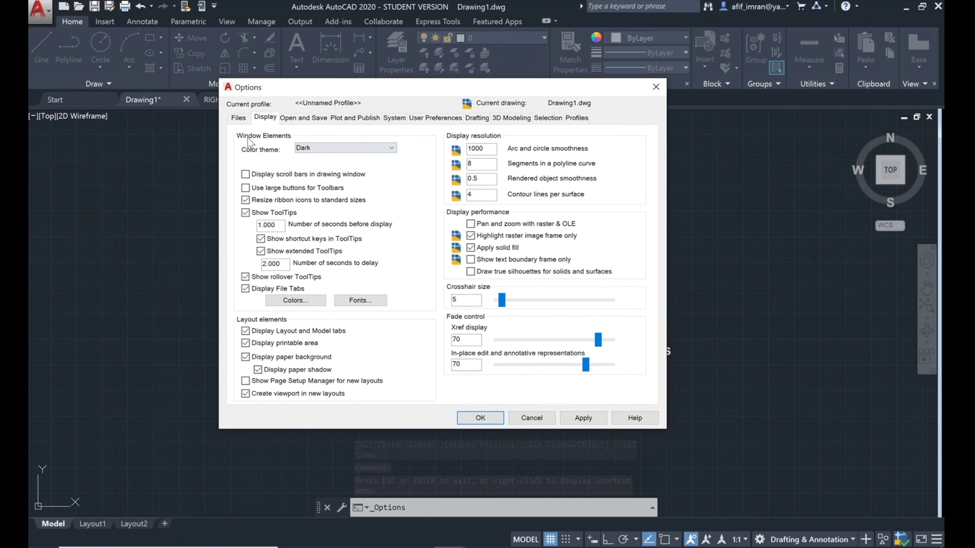
pyautogui.click(240, 117)
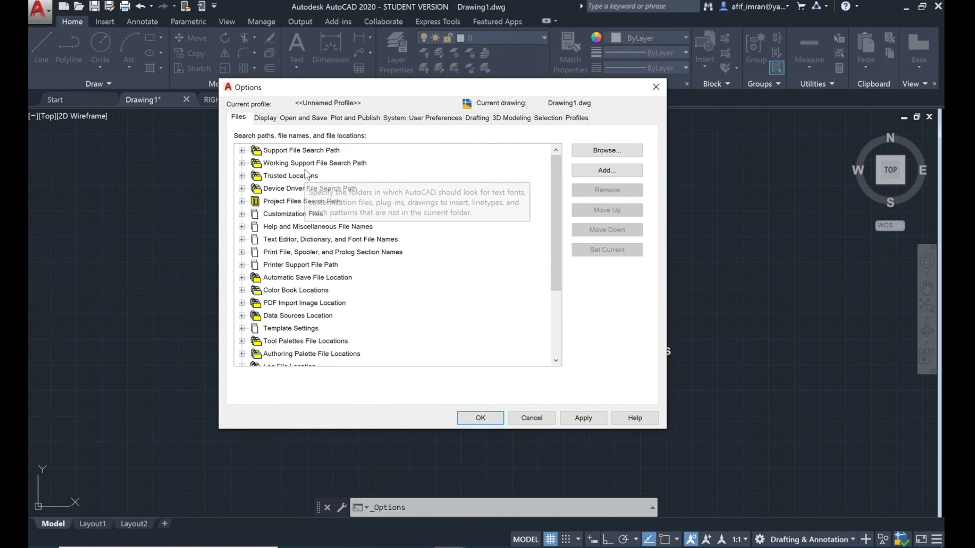
pyautogui.scroll(-1, 276, 215)
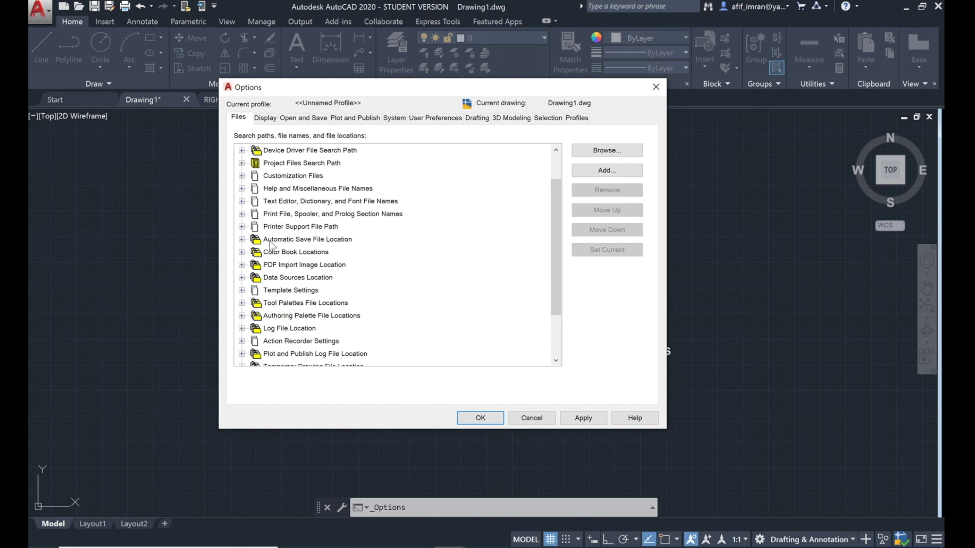
pyautogui.click(243, 240)
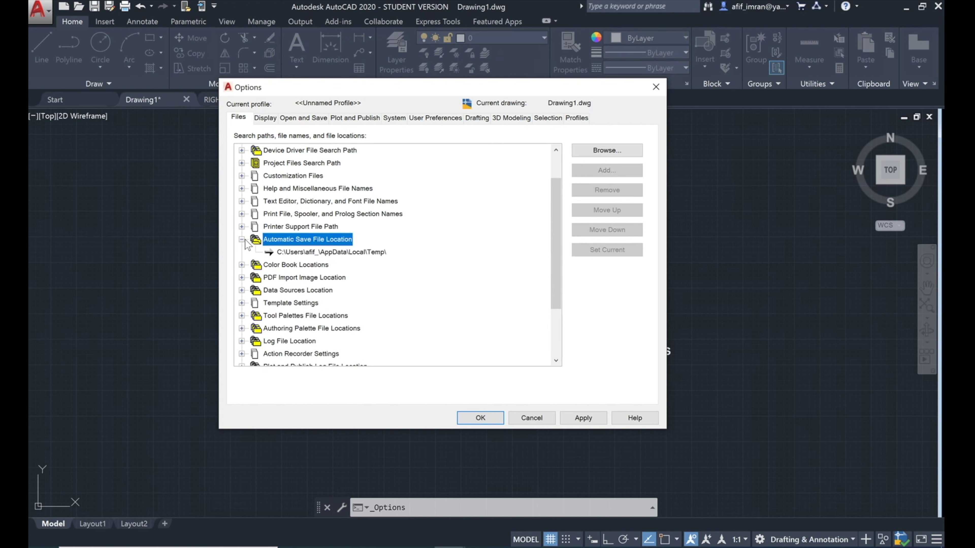
pyautogui.click(295, 253)
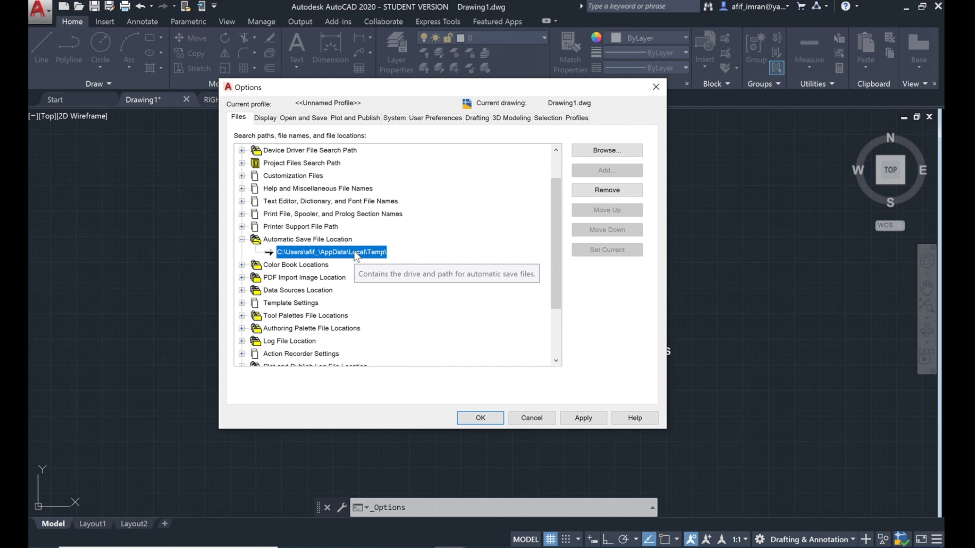
pyautogui.scroll(1, 356, 256)
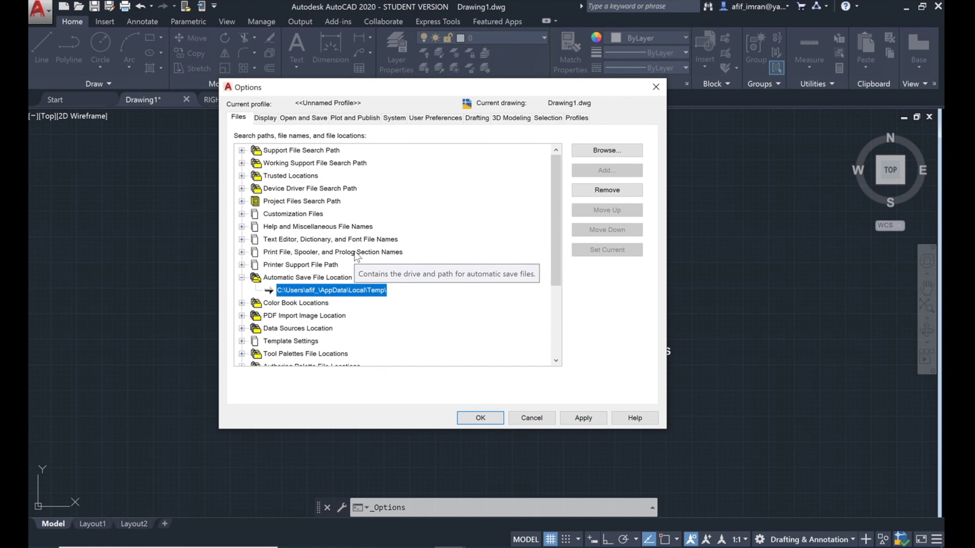
# Step: Browse for a new autosave folder, cancel unchanged, and view the Display colour theme choices
pyautogui.doubleClick(360, 290)
pyautogui.scroll(1, 399, 268)
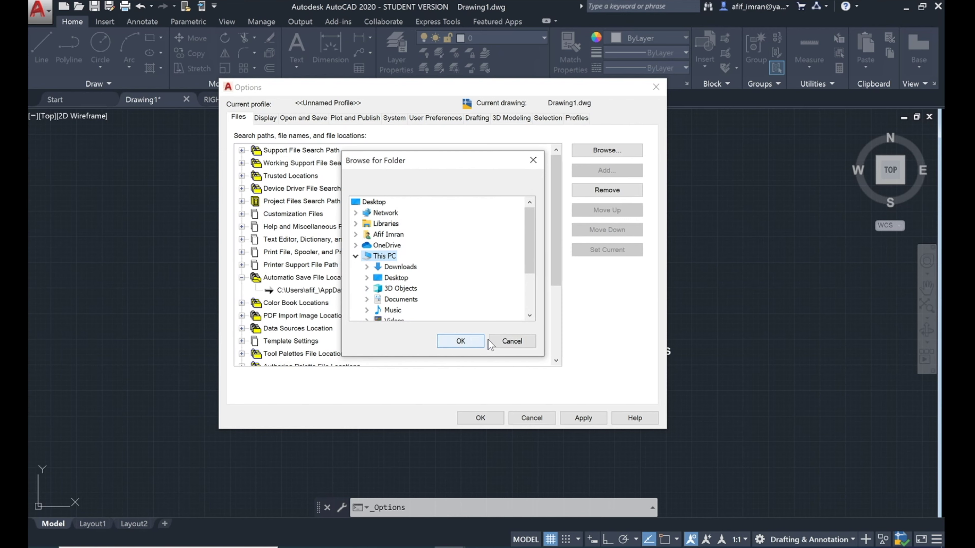
pyautogui.click(510, 341)
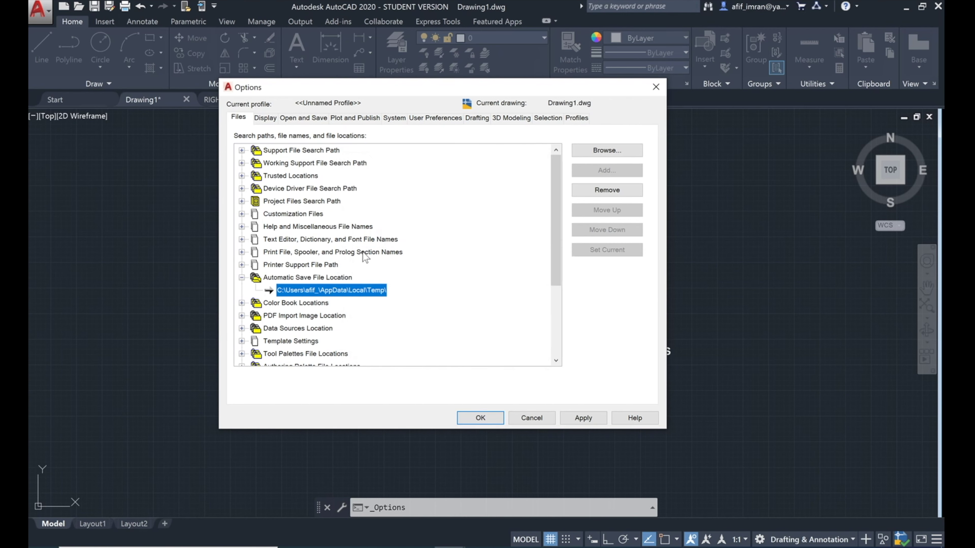
pyautogui.click(266, 119)
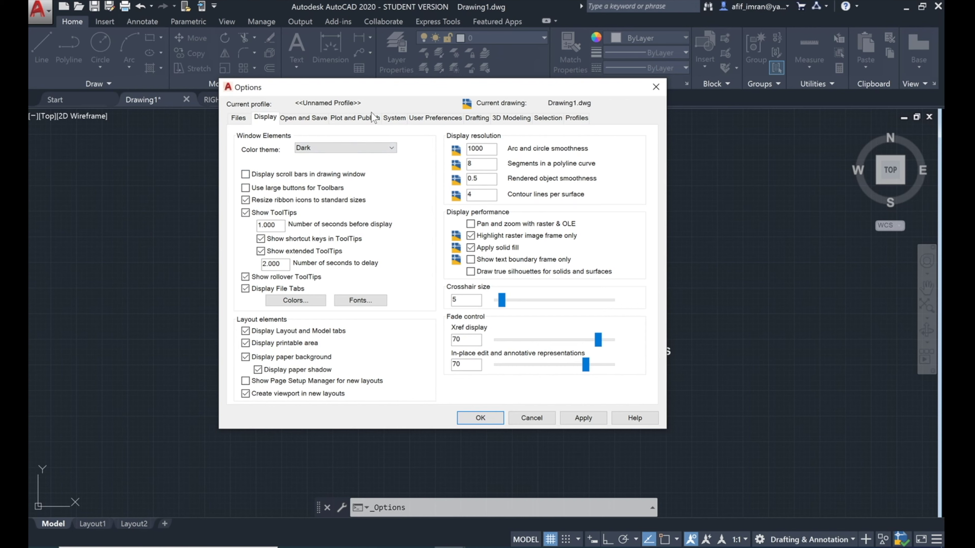
pyautogui.click(362, 148)
# Step: Apply the Light colour theme, then switch back to Dark and apply it
pyautogui.click(349, 166)
pyautogui.click(584, 421)
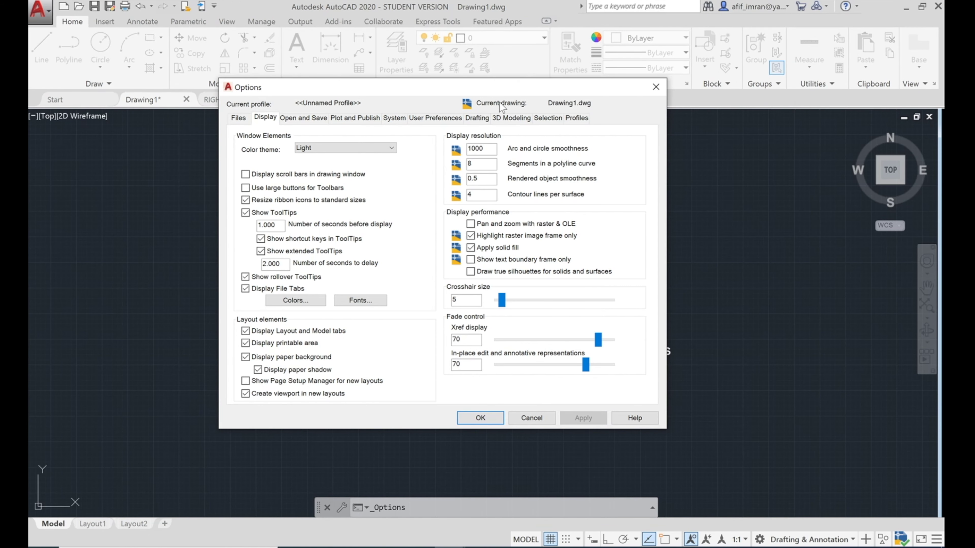
pyautogui.click(349, 146)
pyautogui.click(341, 156)
pyautogui.click(580, 418)
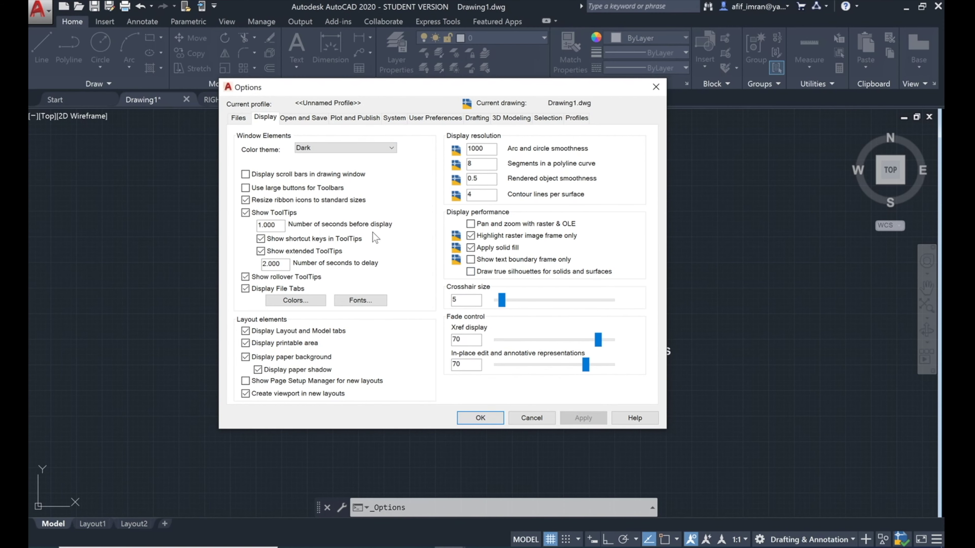
pyautogui.click(303, 117)
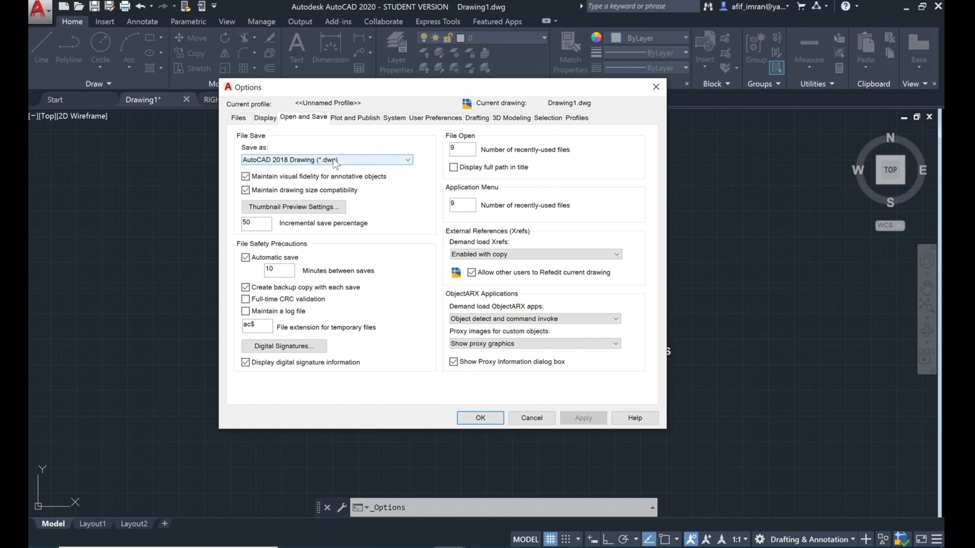
pyautogui.moveTo(289, 166)
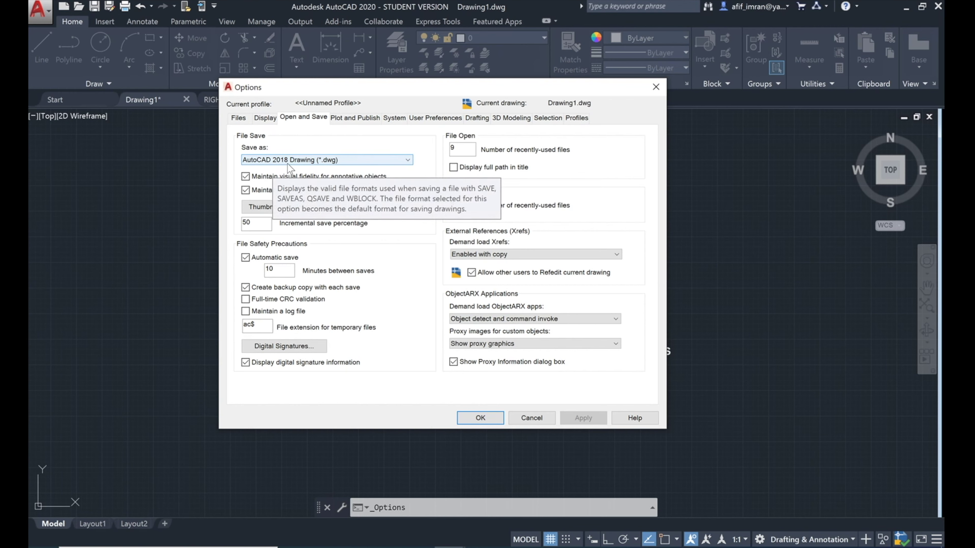
# Step: Try AutoCAD 2013/LT2013 Drawing as save format, then restore AutoCAD 2018 Drawing
pyautogui.click(297, 159)
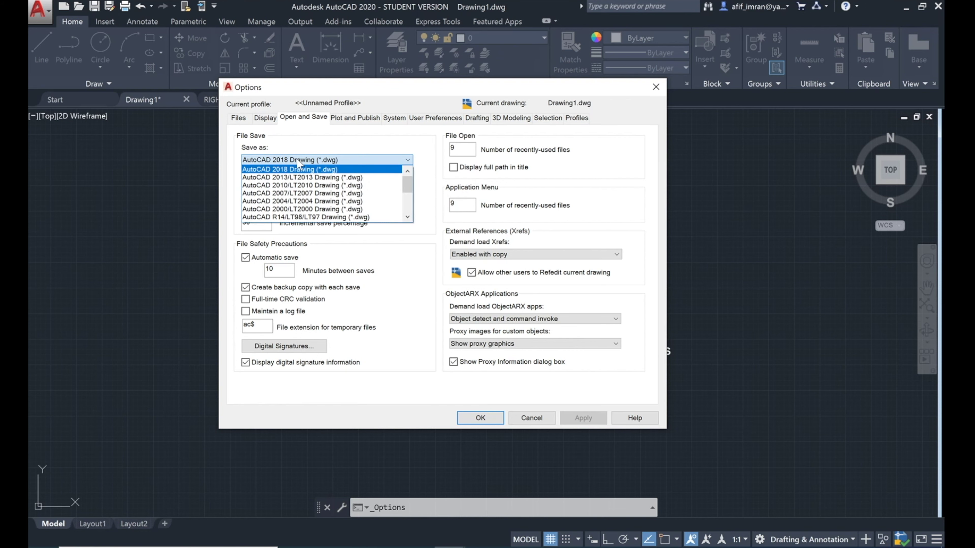
pyautogui.click(294, 177)
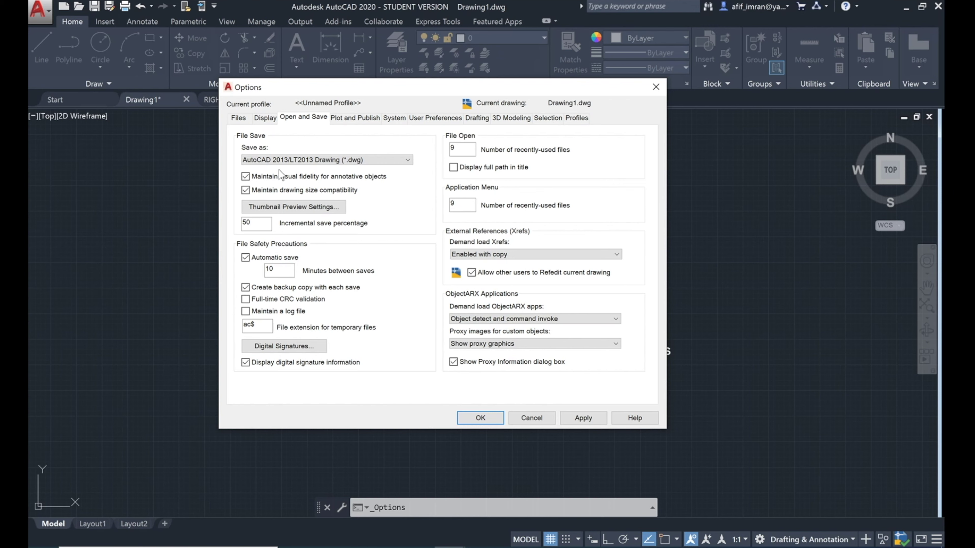
pyautogui.click(288, 161)
pyautogui.scroll(1, 295, 188)
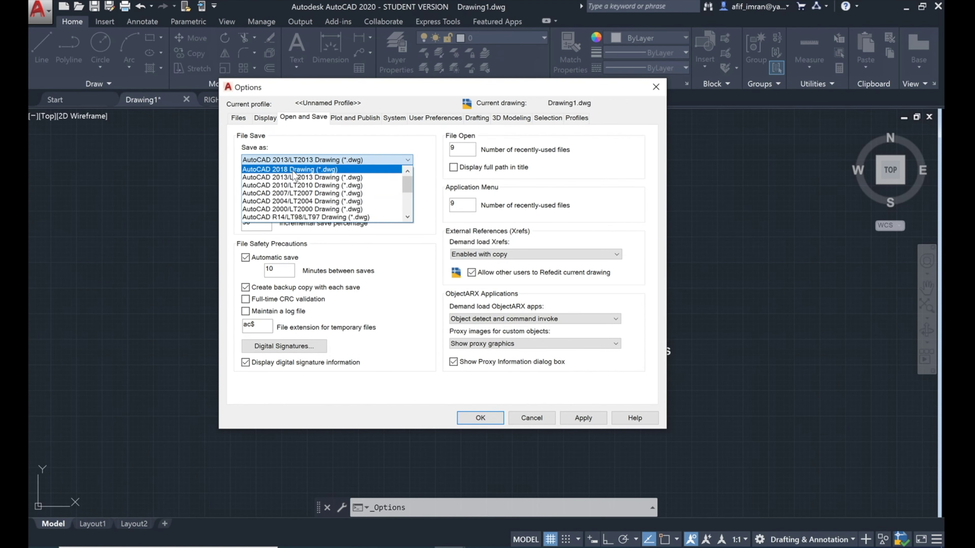
pyautogui.click(292, 169)
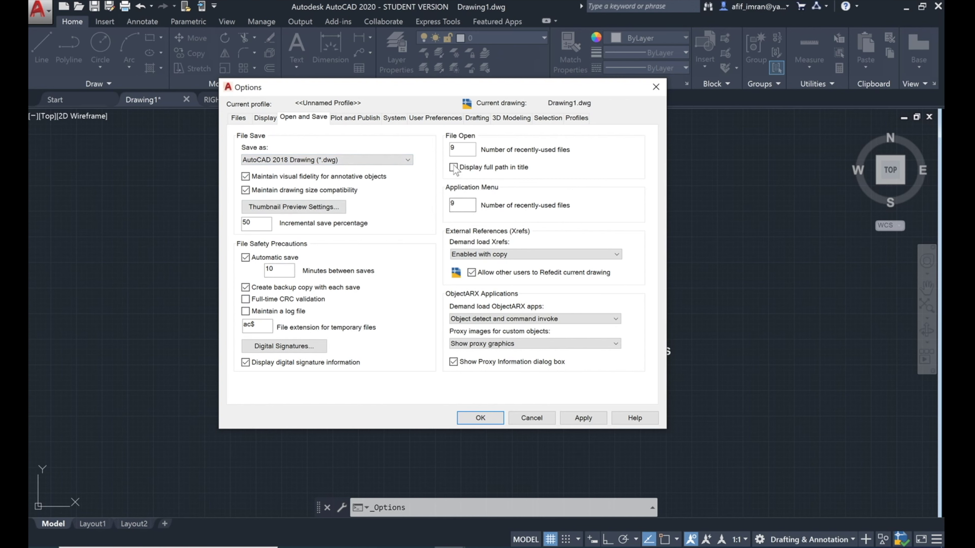
pyautogui.click(355, 119)
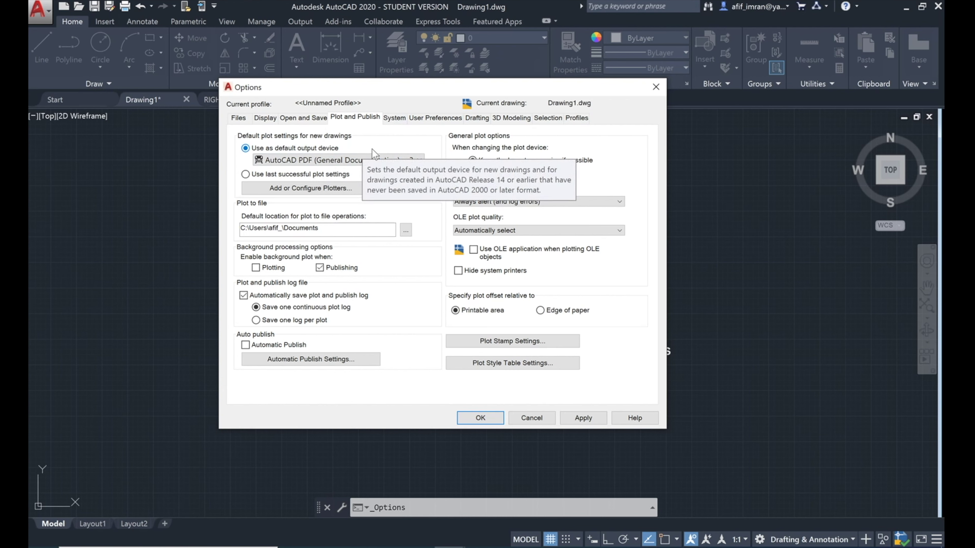
# Step: Browse the output device list, keeping AutoCAD PDF (General Documentation).pc3 as default
pyautogui.click(357, 160)
pyautogui.scroll(1, 352, 184)
pyautogui.scroll(1, 345, 188)
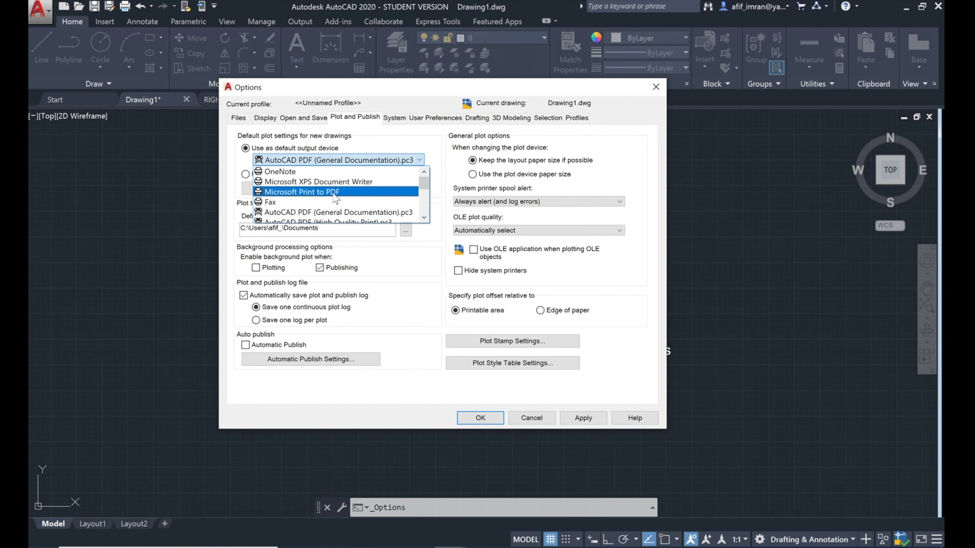
pyautogui.scroll(-3, 344, 204)
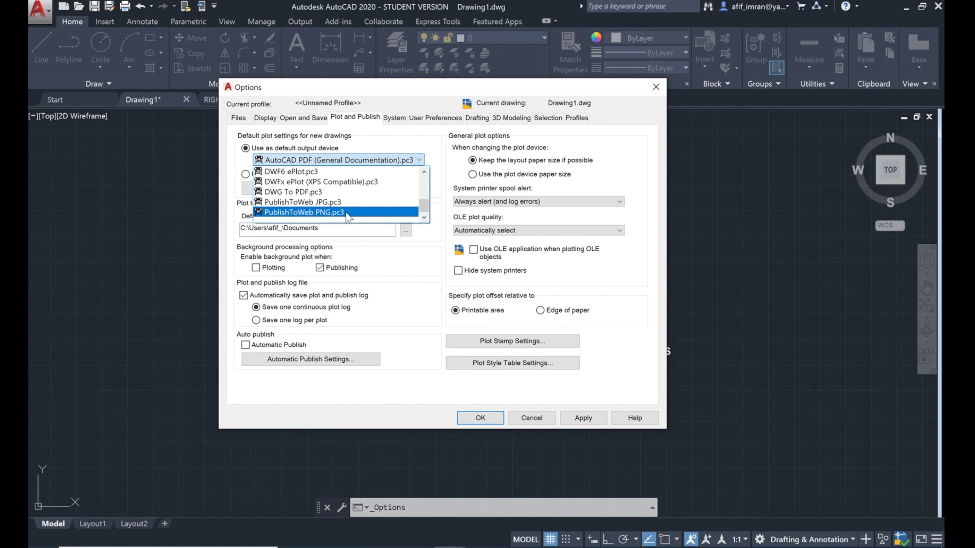
pyautogui.scroll(2, 338, 191)
pyautogui.scroll(1, 338, 192)
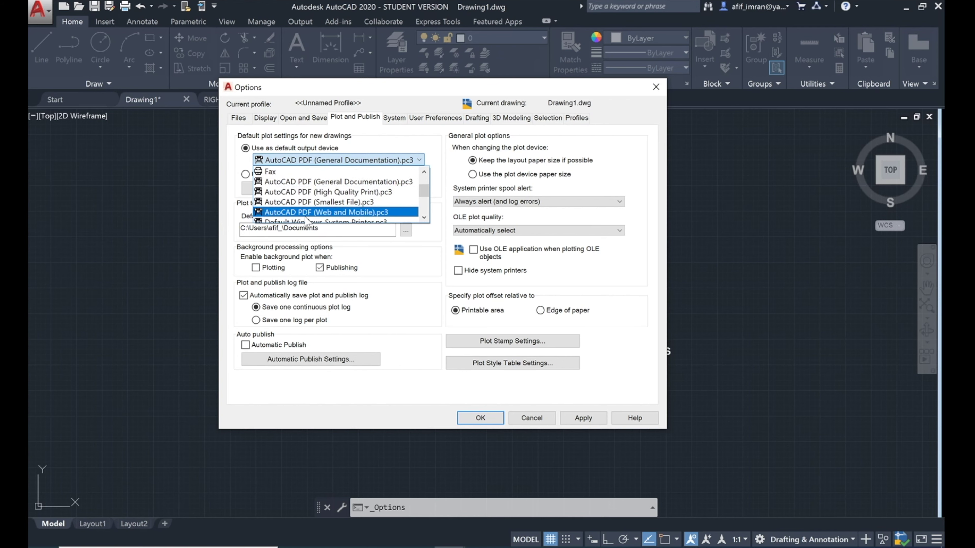
pyautogui.click(350, 159)
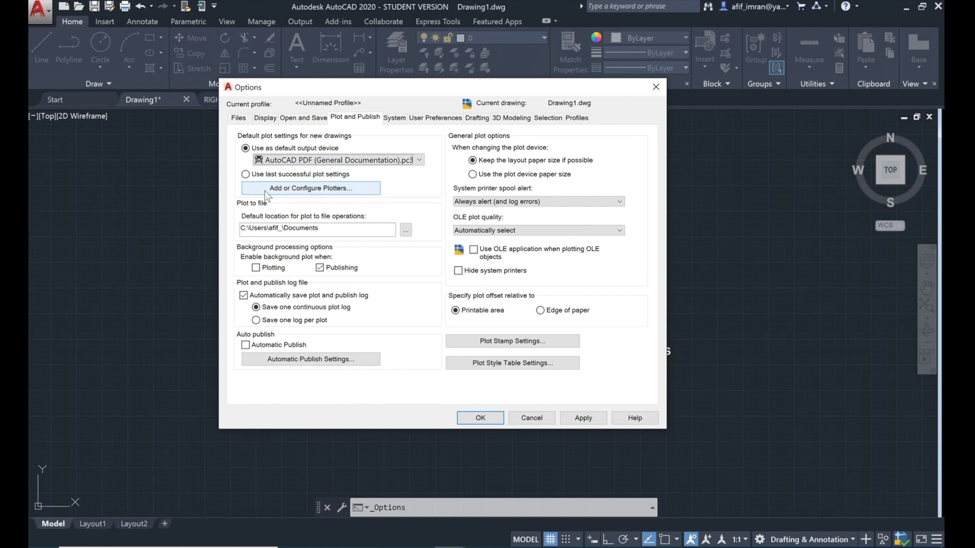
pyautogui.click(292, 188)
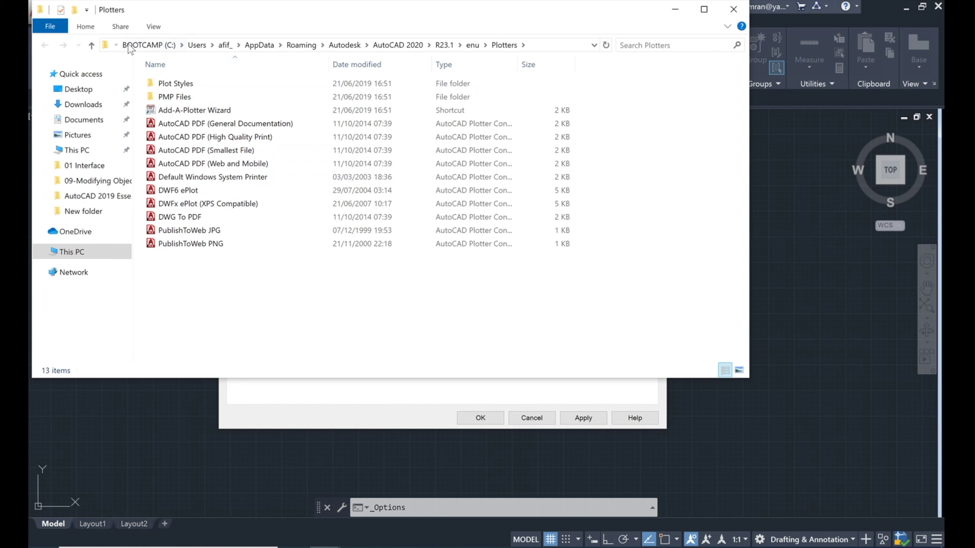
# Step: Close the Plotters folder after viewing its 13 configuration items
pyautogui.click(734, 12)
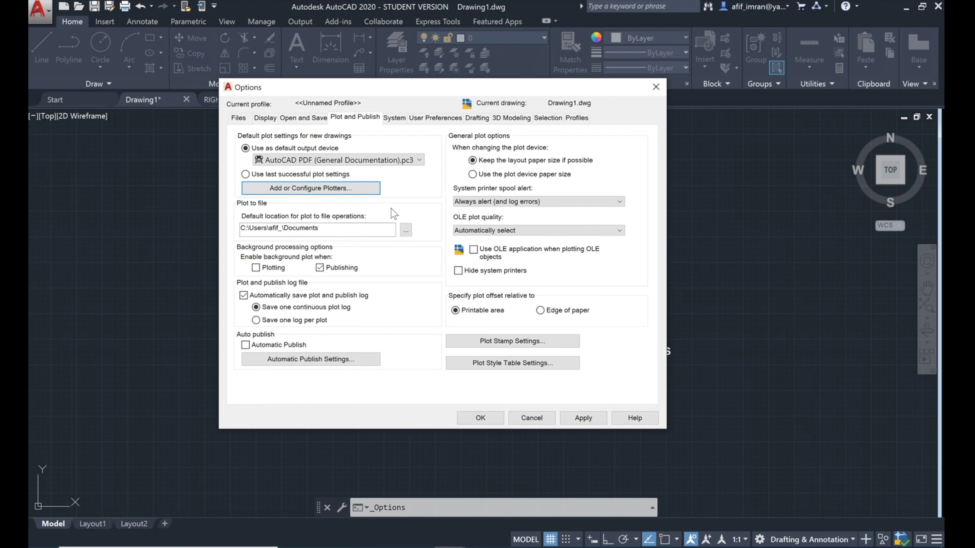
# Step: Cycle 2D display through Intermediate and Basic, then confirm Advanced Mode in Graphics Performance
pyautogui.click(401, 117)
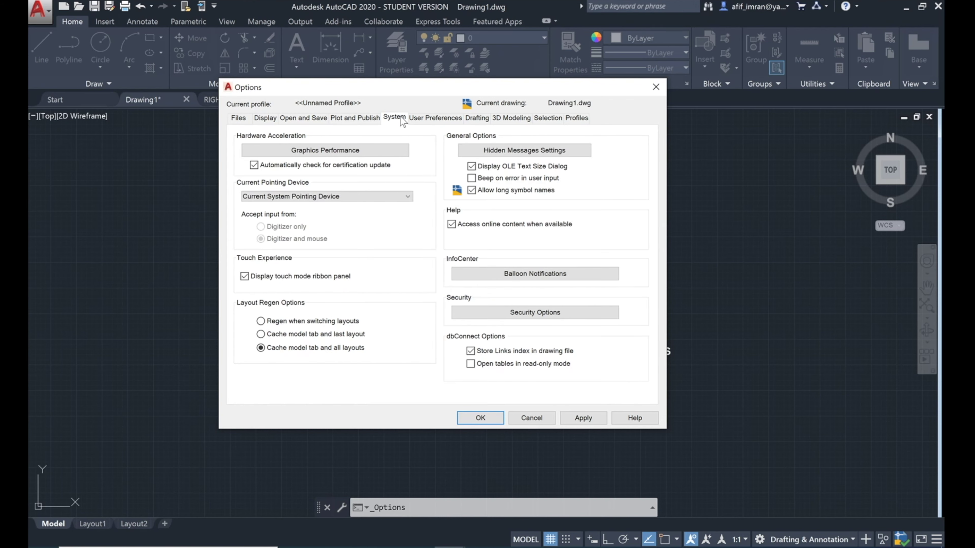
pyautogui.click(339, 150)
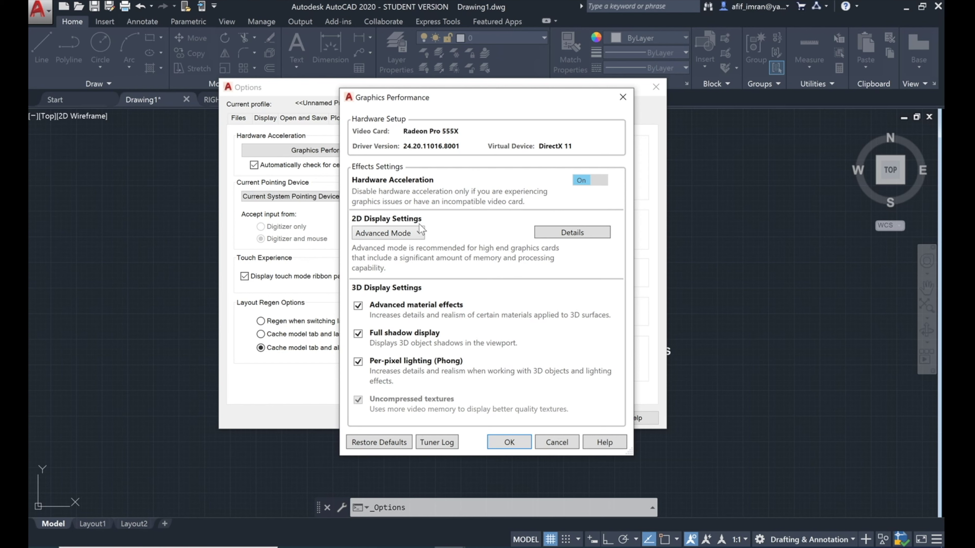
pyautogui.click(375, 233)
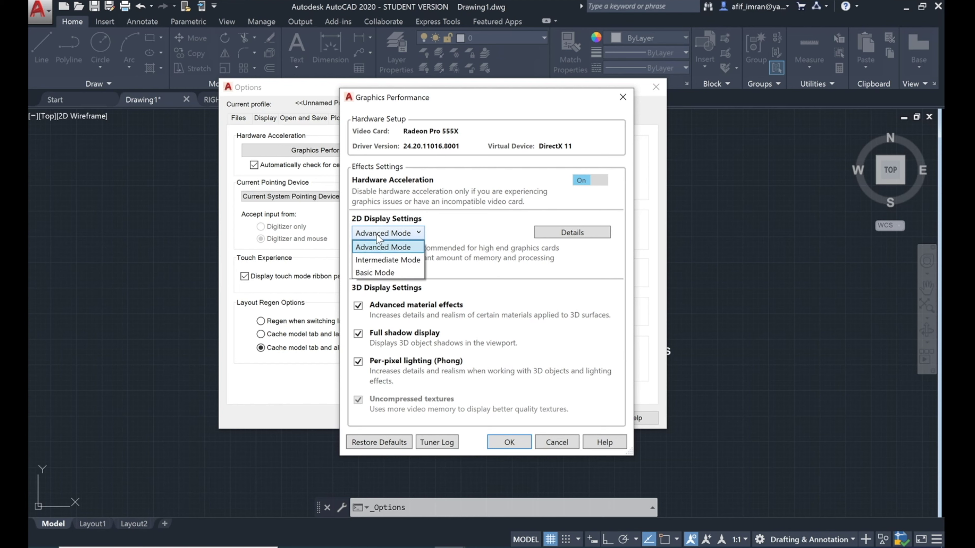
pyautogui.click(405, 265)
pyautogui.click(400, 237)
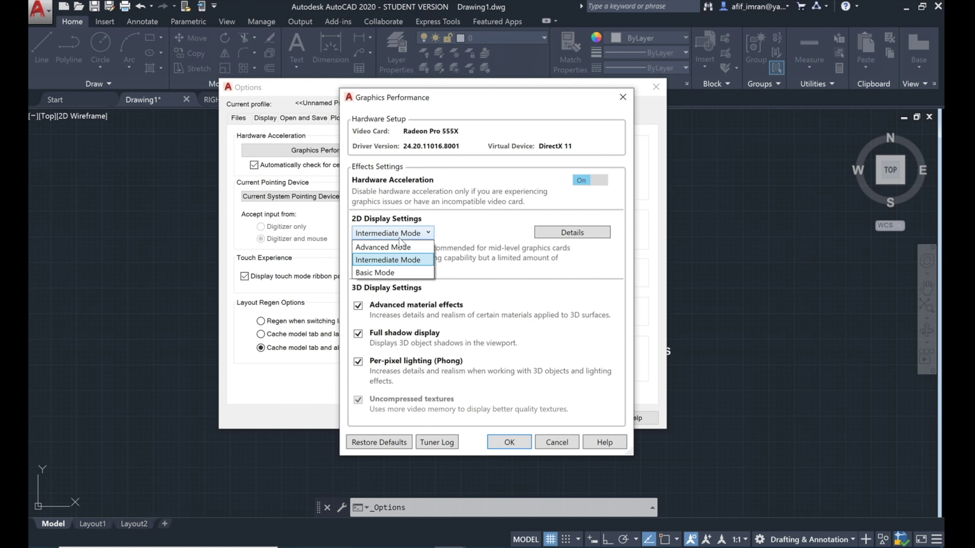
pyautogui.click(388, 272)
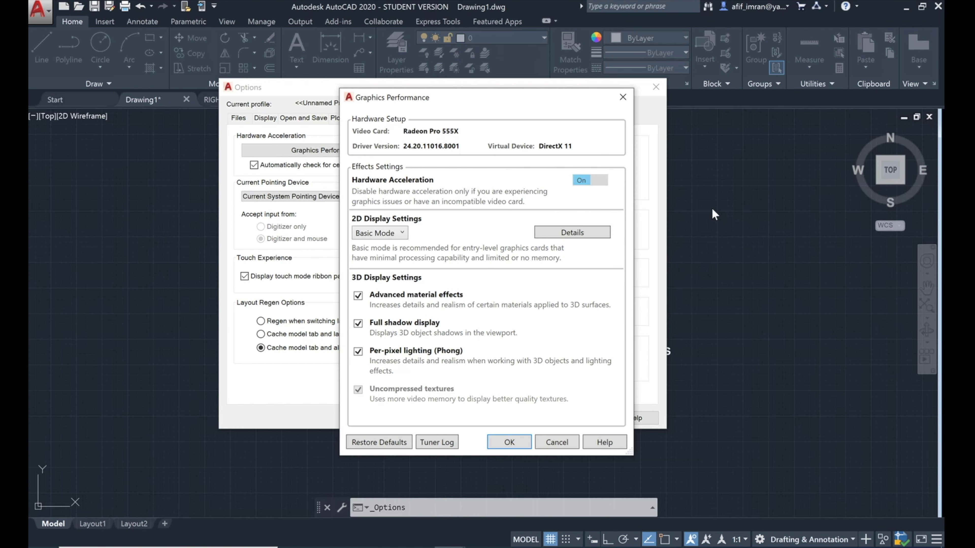
pyautogui.click(388, 235)
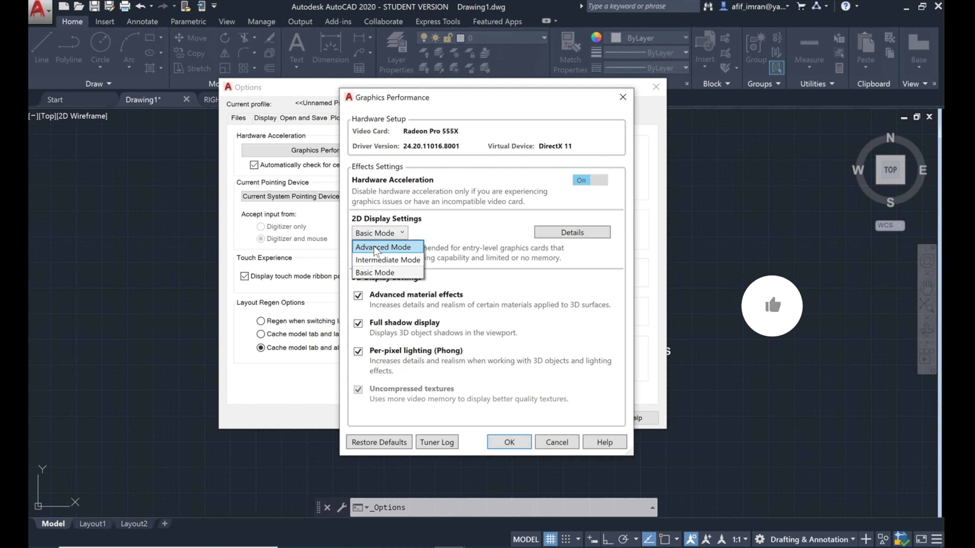
pyautogui.click(374, 247)
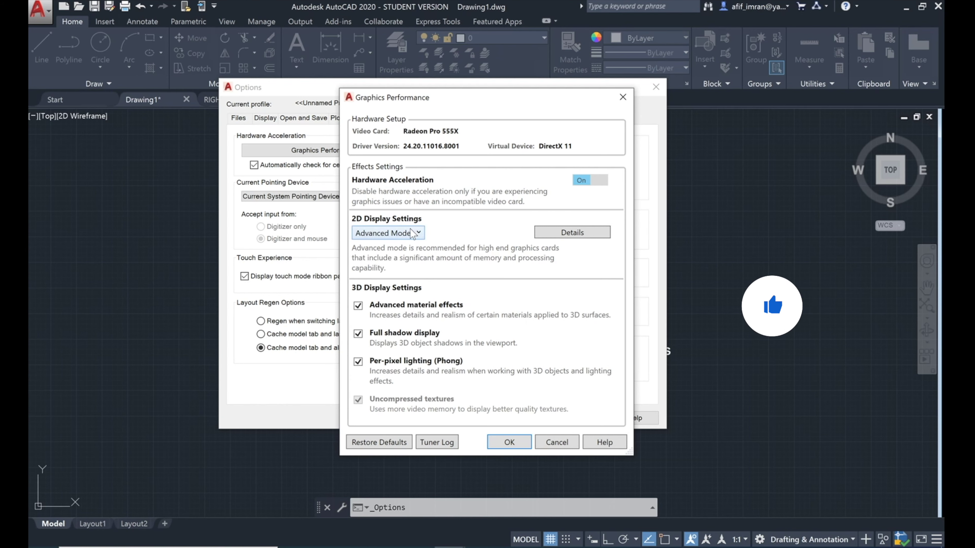
pyautogui.click(508, 442)
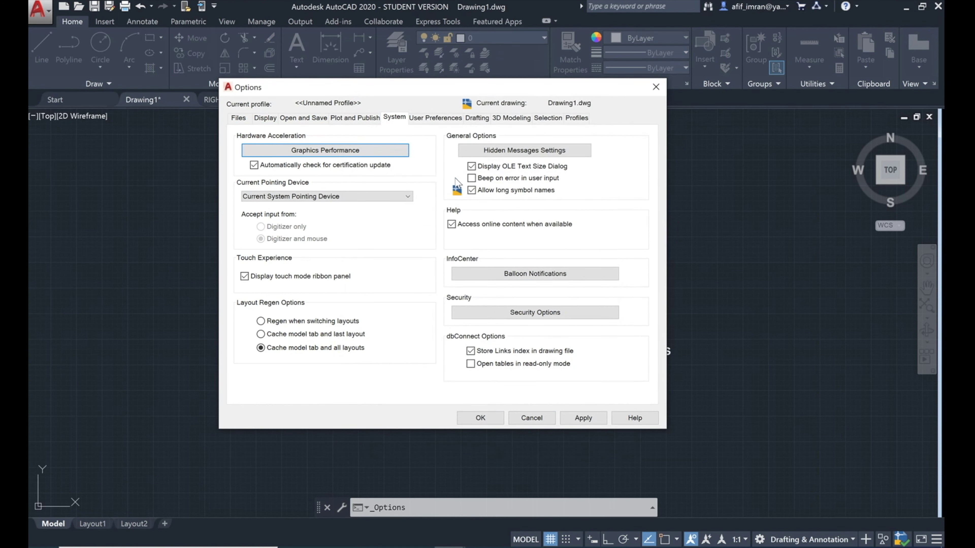
# Step: On User Preferences, view Right-click Customization and close it unchanged
pyautogui.click(422, 116)
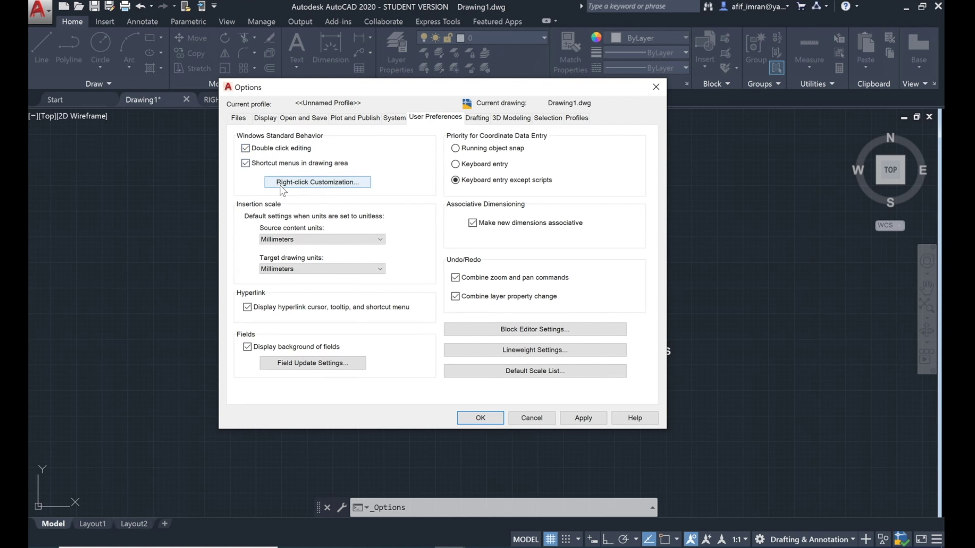
pyautogui.click(303, 185)
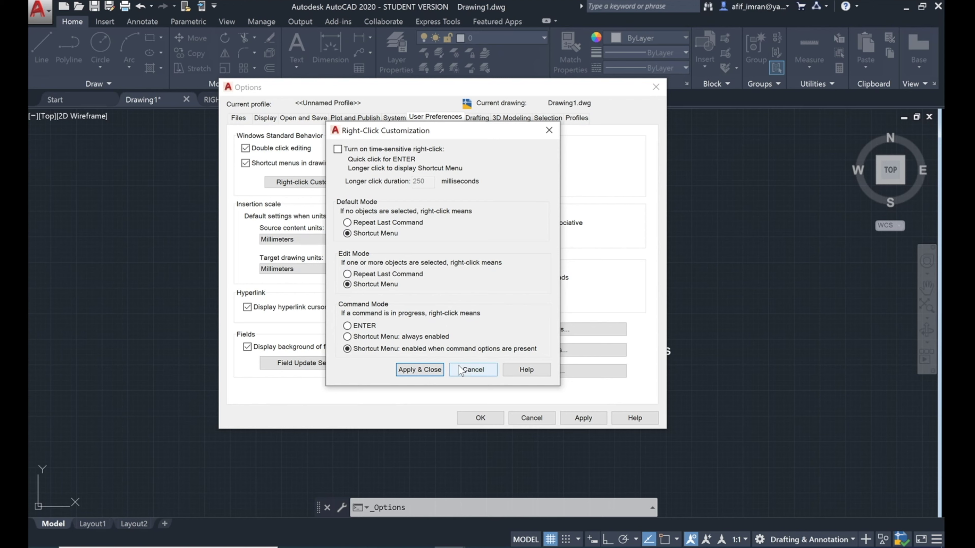
pyautogui.click(473, 369)
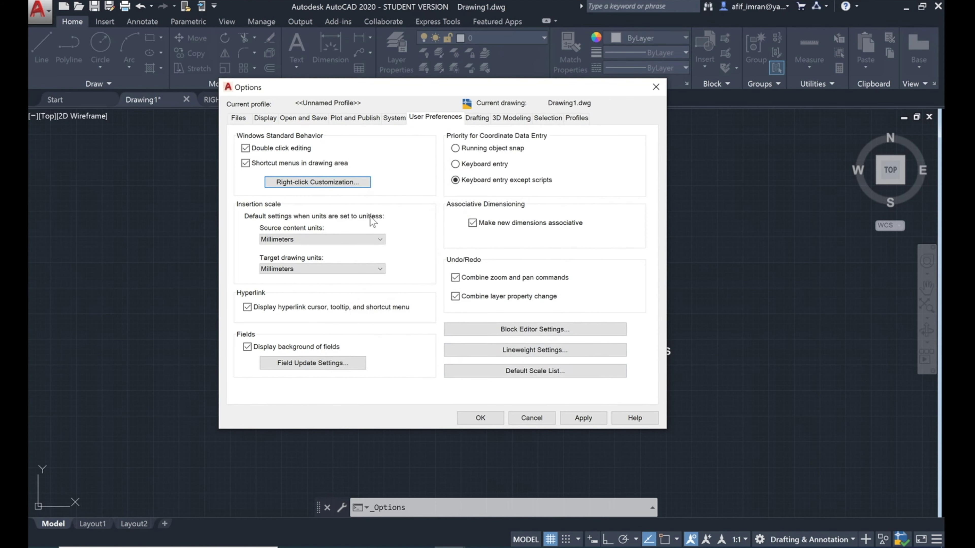
# Step: Set target drawing units to Miles, keeping source content units at Millimeters
pyautogui.click(270, 269)
pyautogui.click(339, 276)
pyautogui.click(344, 239)
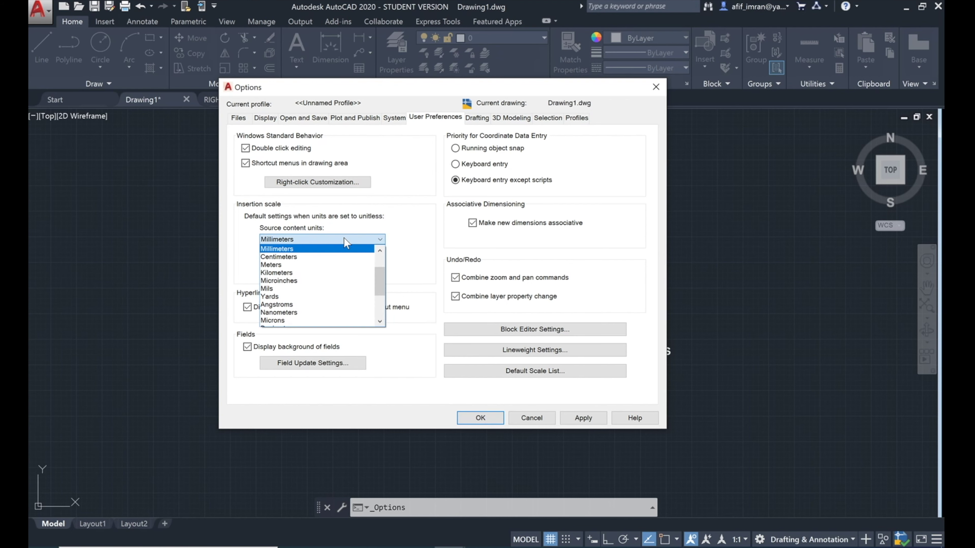
pyautogui.click(410, 211)
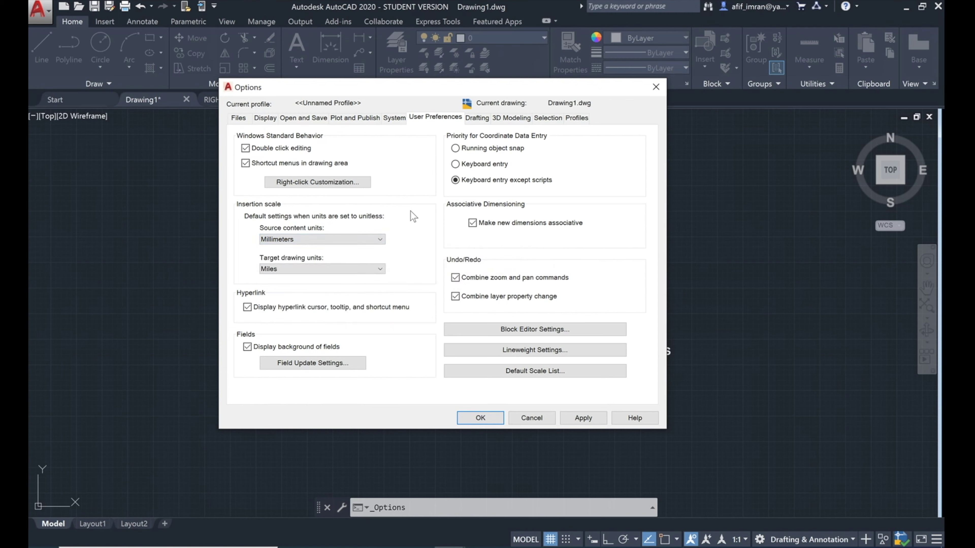
pyautogui.click(477, 118)
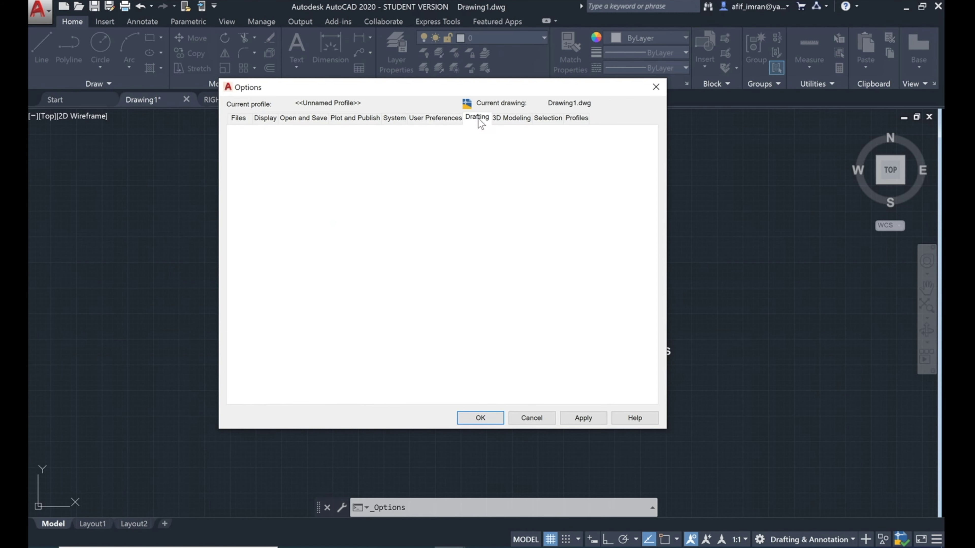
# Step: Review the 3D Modeling settings, then return to the Display tab
pyautogui.click(504, 117)
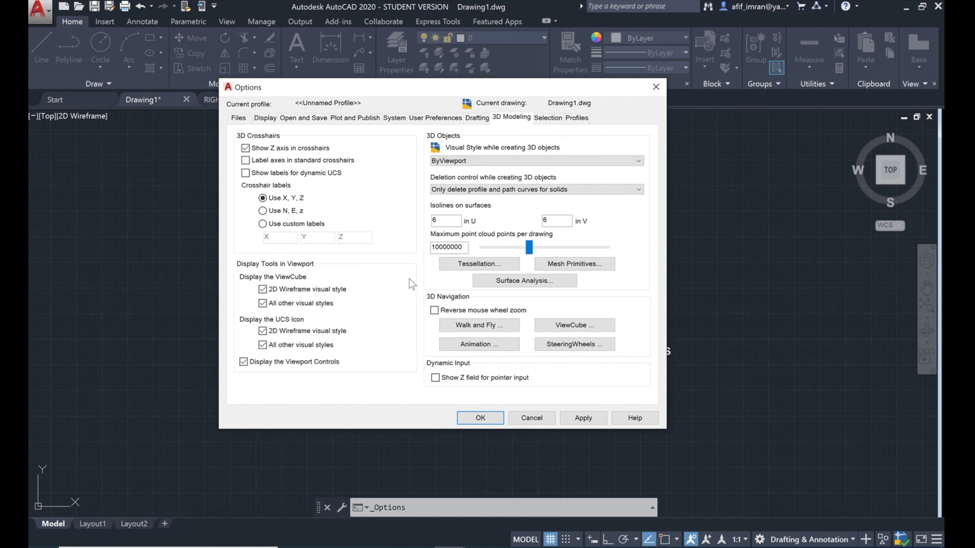
pyautogui.click(266, 118)
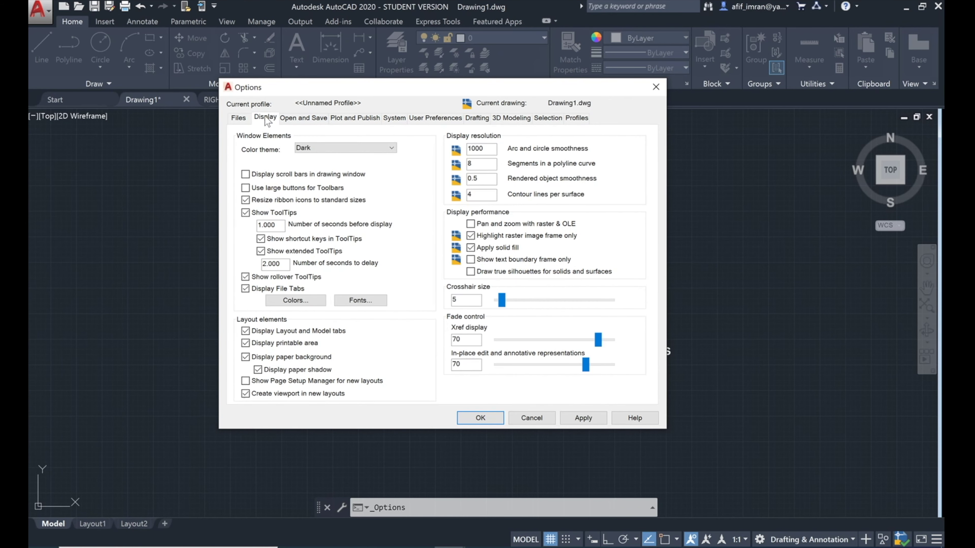
# Step: Review Open and Save (autosave every 10 minutes), then apply and close Options
pyautogui.click(293, 118)
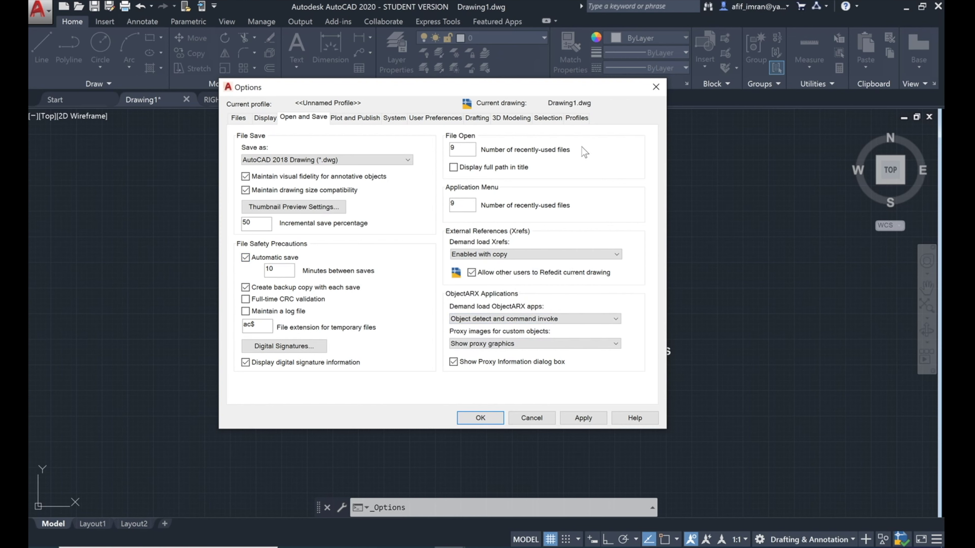
pyautogui.click(585, 420)
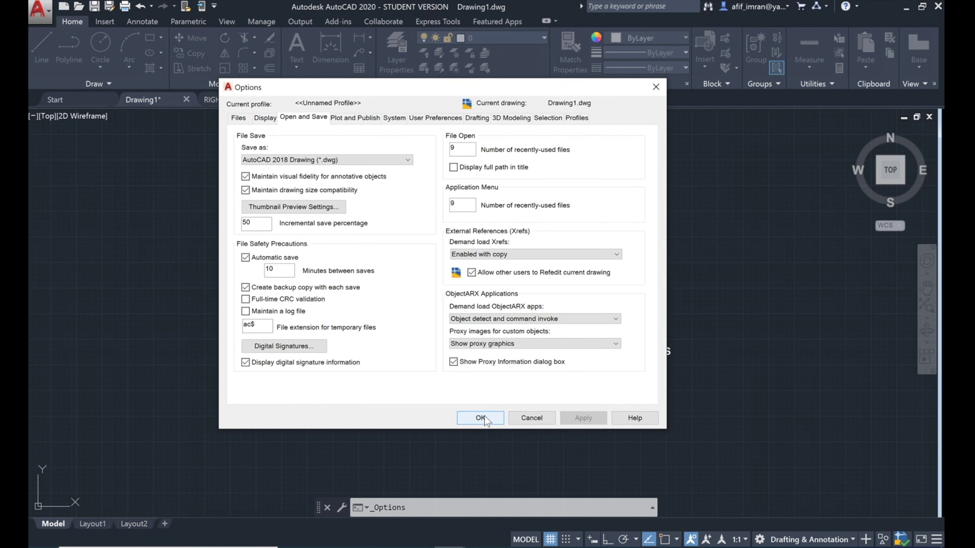
pyautogui.click(480, 418)
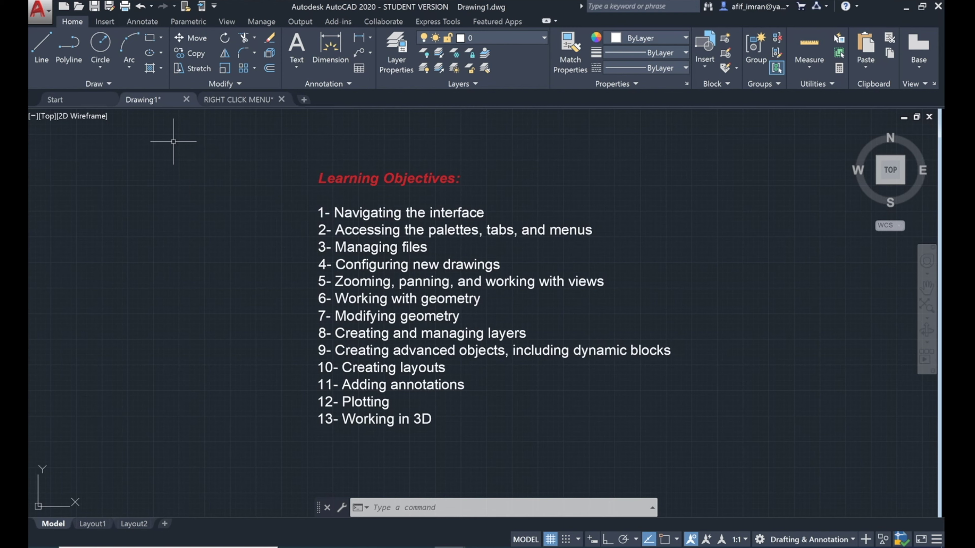
# Step: Show the Application Menu's recent documents list, briefly checking the open documents view
pyautogui.click(45, 11)
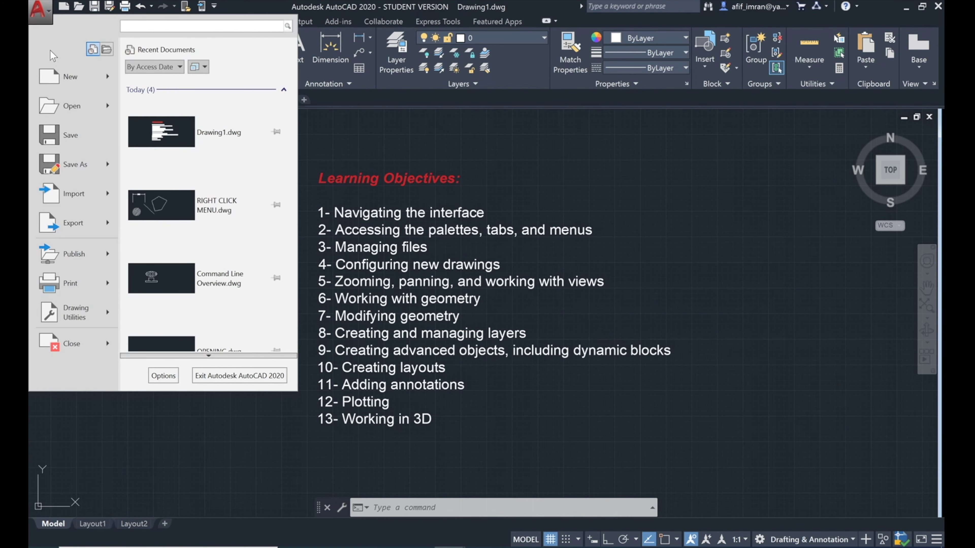
pyautogui.moveTo(68, 77)
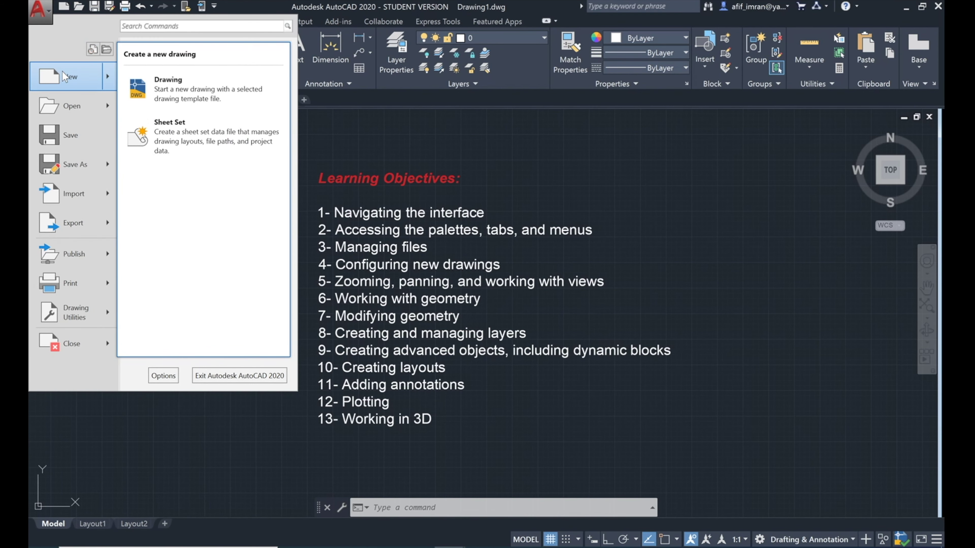
pyautogui.click(93, 49)
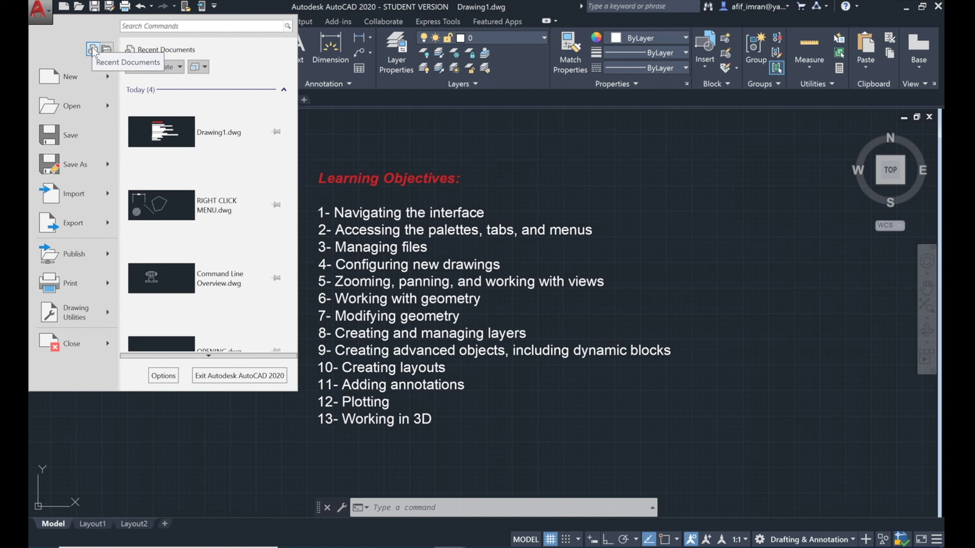
pyautogui.click(106, 49)
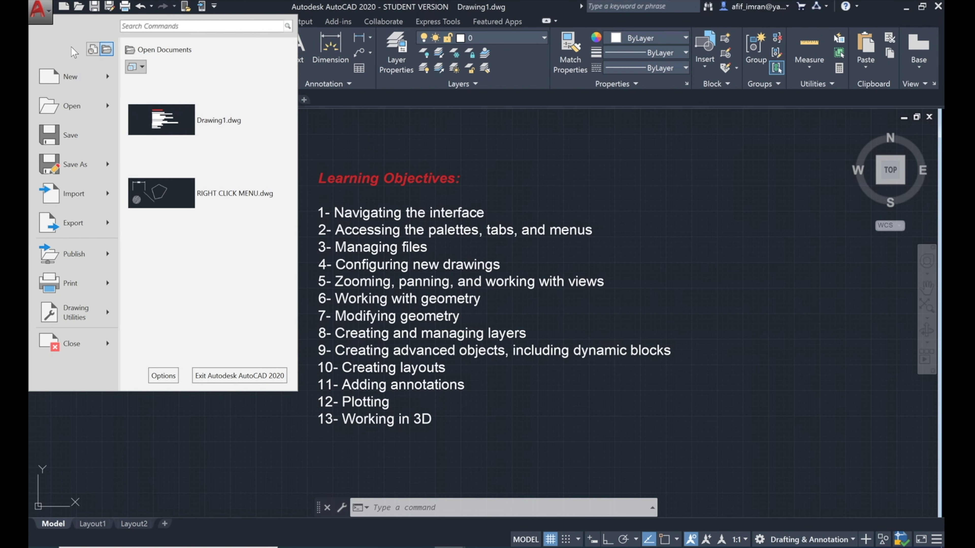
pyautogui.click(92, 49)
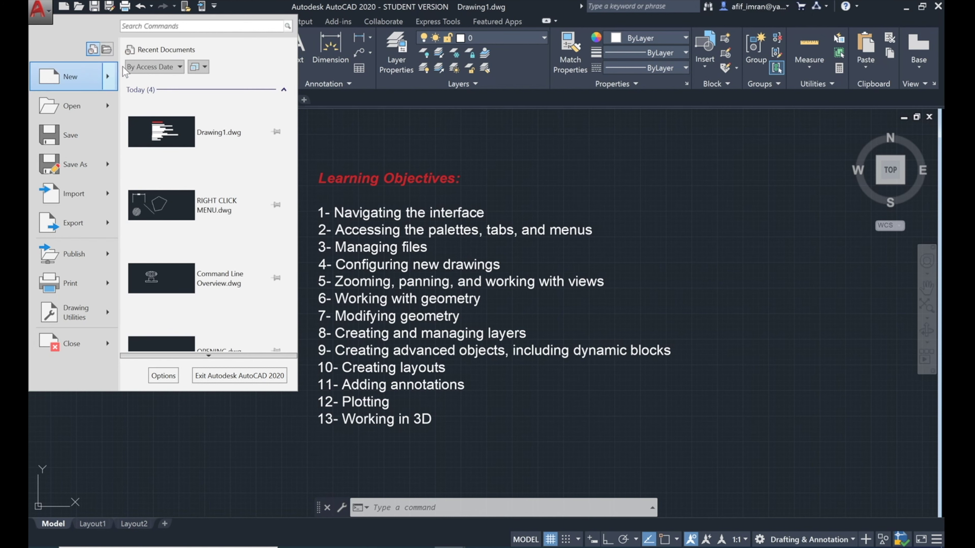
# Step: Sort recent documents by Ordered List, Access Date, Size and Type, ending on By Access Date
pyautogui.click(162, 69)
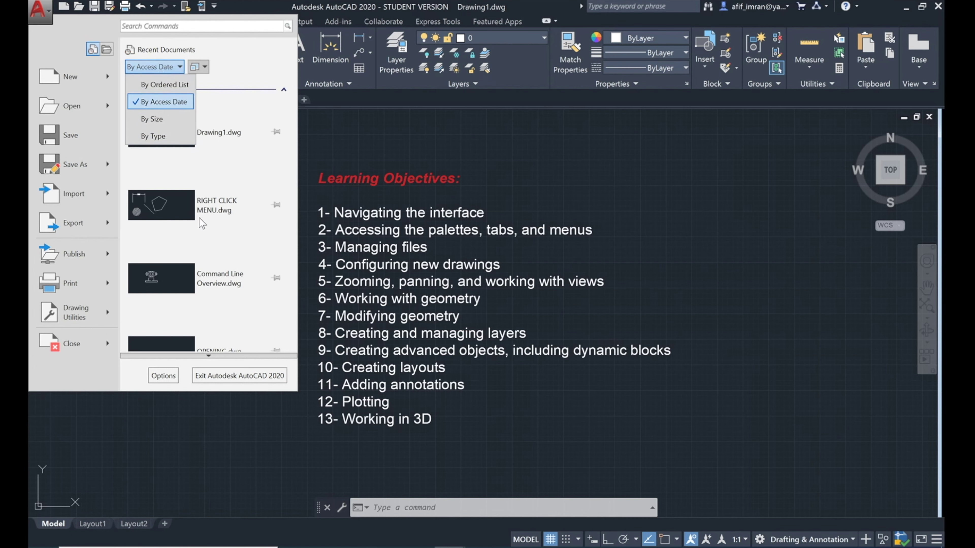
pyautogui.click(164, 85)
pyautogui.click(161, 69)
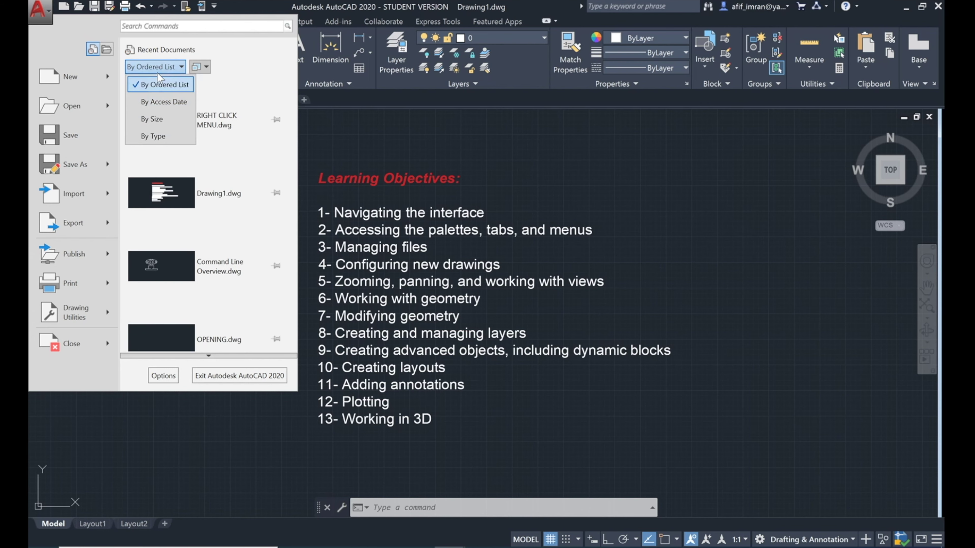
pyautogui.click(164, 99)
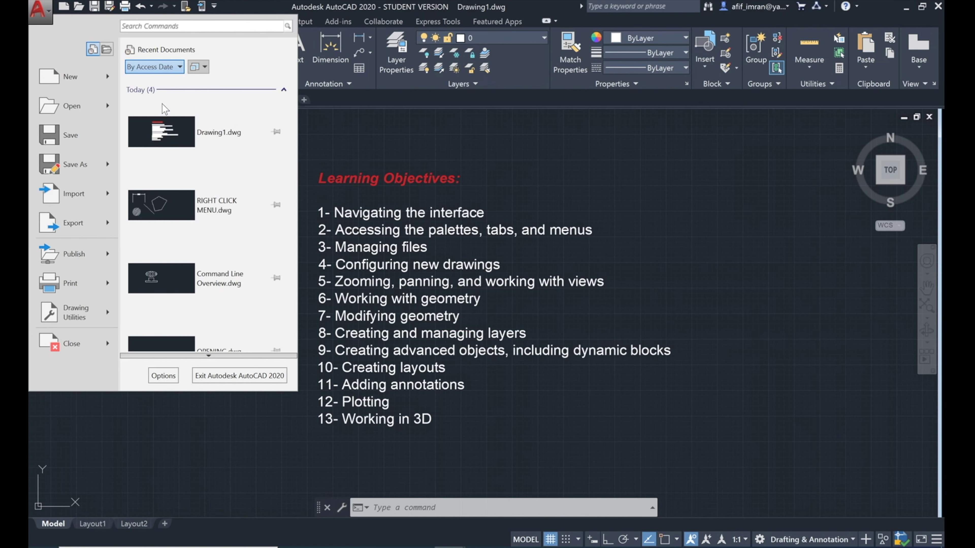
pyautogui.click(154, 67)
pyautogui.click(153, 118)
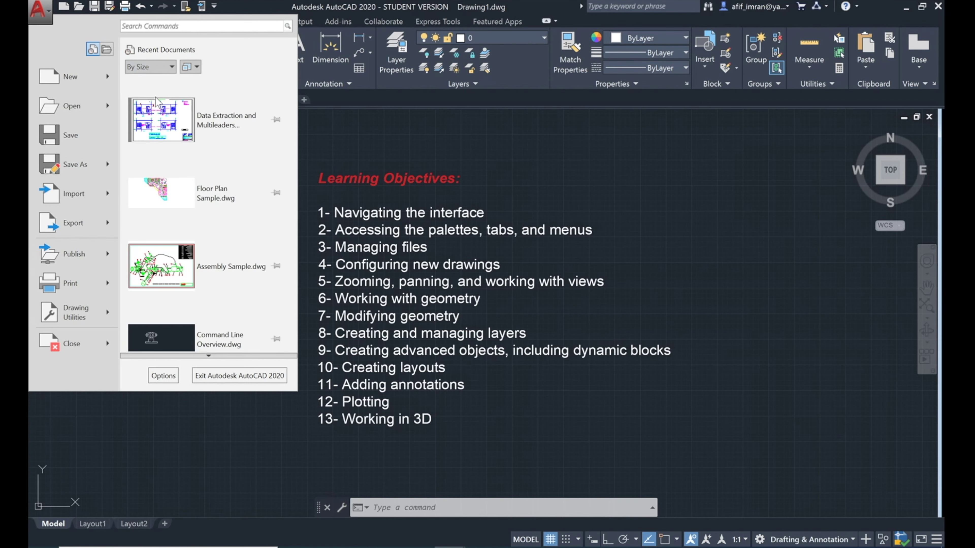
pyautogui.click(154, 67)
pyautogui.click(156, 136)
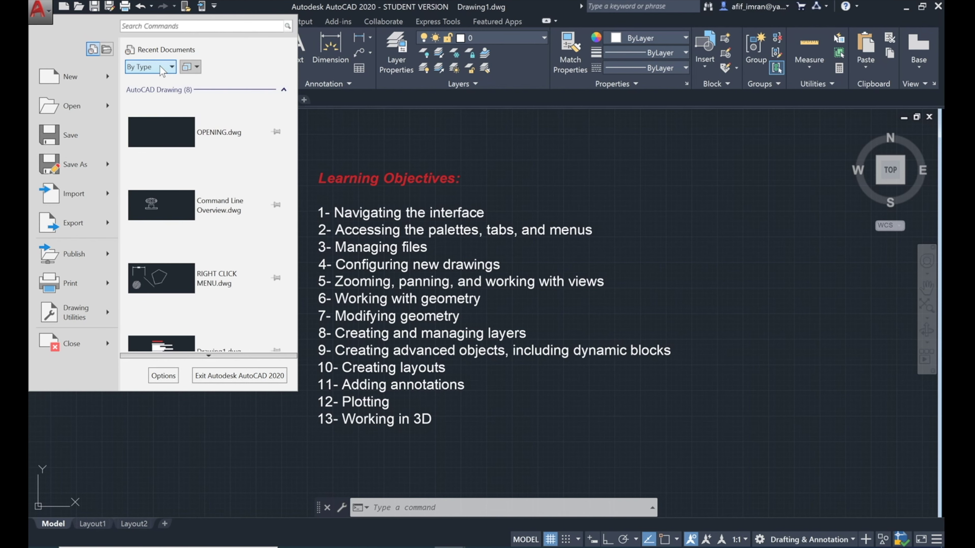
pyautogui.click(152, 66)
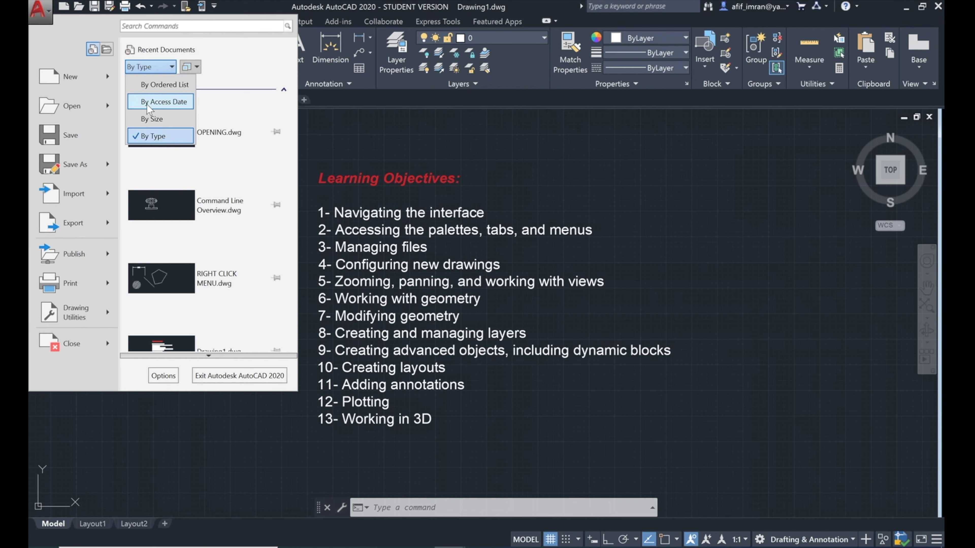
pyautogui.click(156, 102)
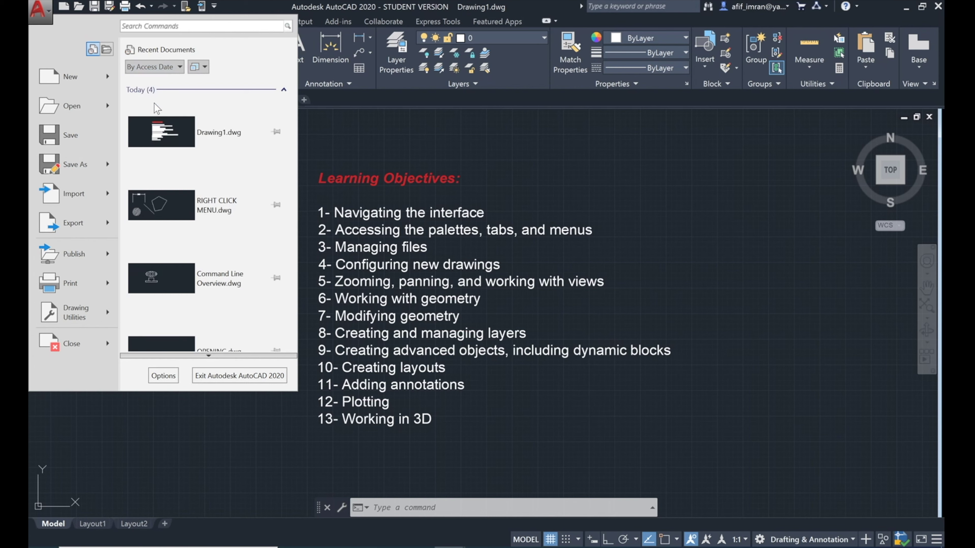
pyautogui.moveTo(204, 132)
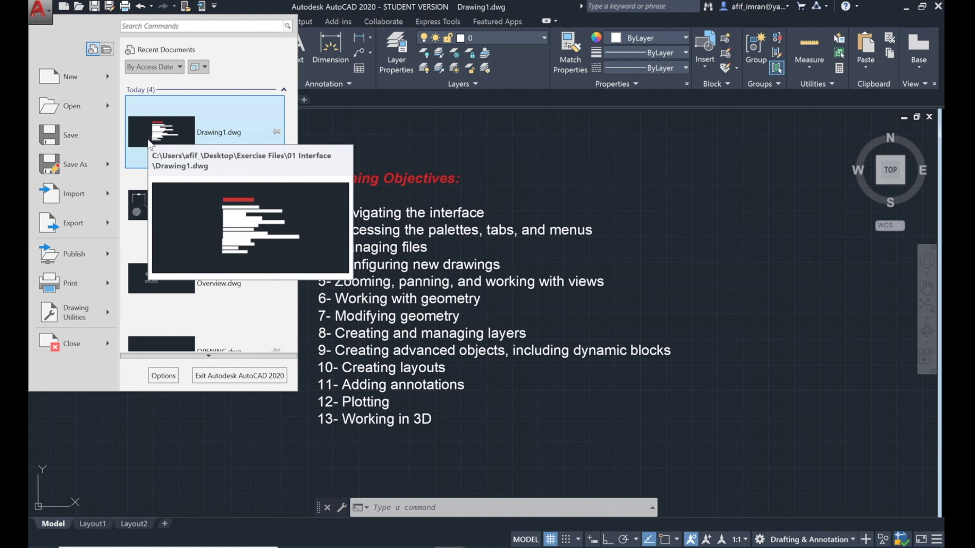
pyautogui.click(205, 67)
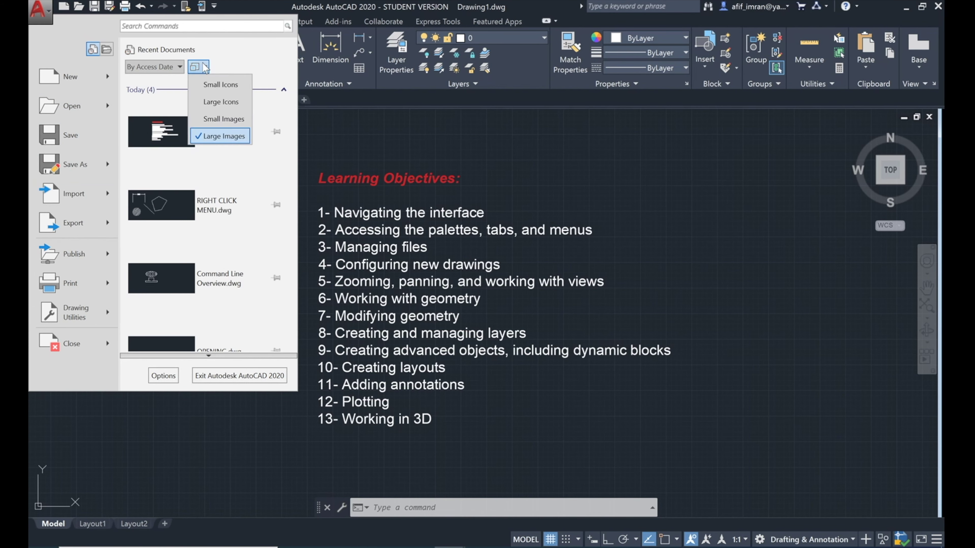
# Step: Try Small Icons, Large Icons and Small Images for recent documents, settling on Large Images
pyautogui.click(212, 85)
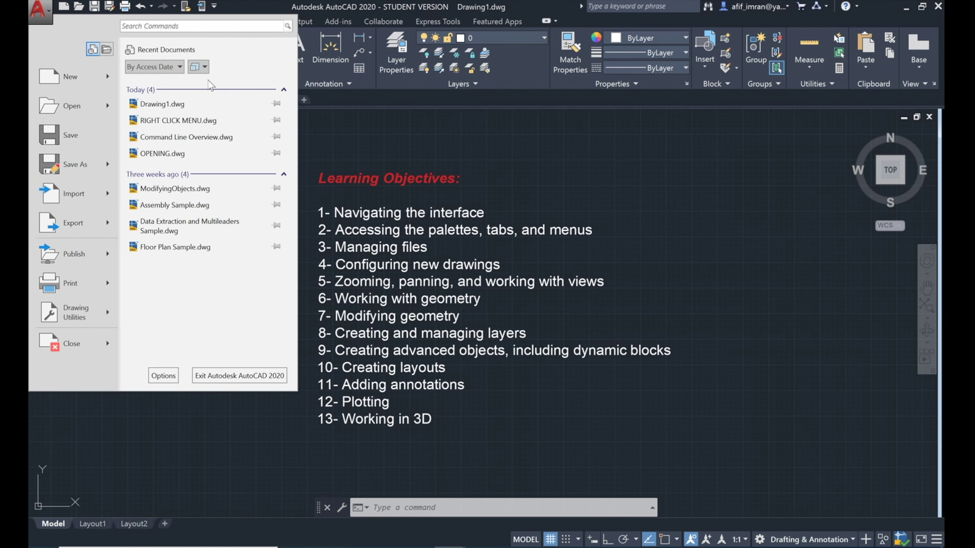
pyautogui.click(205, 67)
pyautogui.click(221, 101)
pyautogui.click(203, 67)
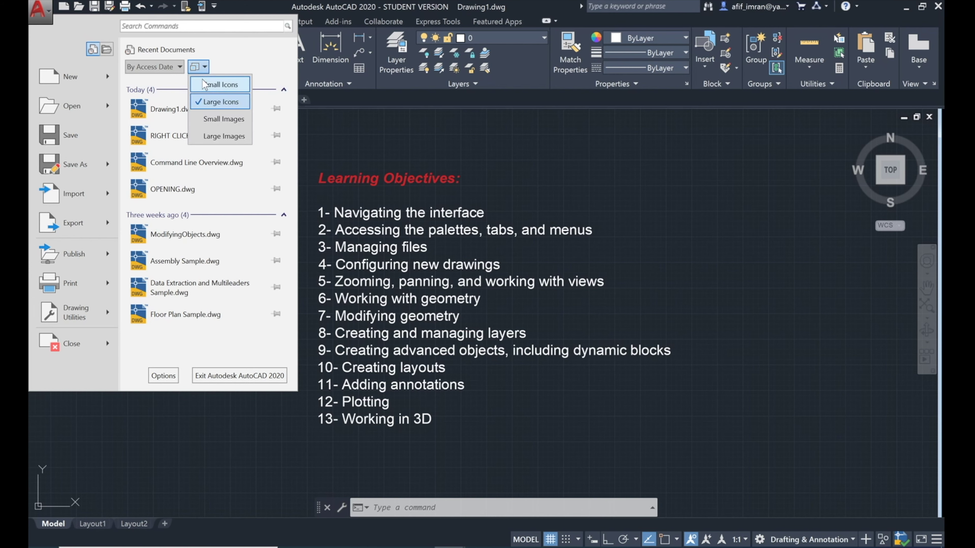
pyautogui.click(221, 119)
pyautogui.click(199, 67)
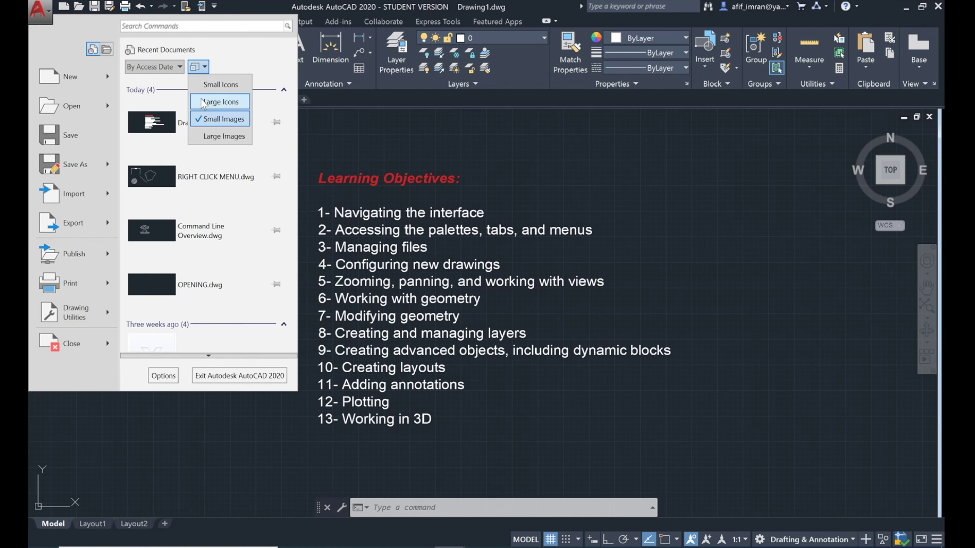
pyautogui.click(212, 135)
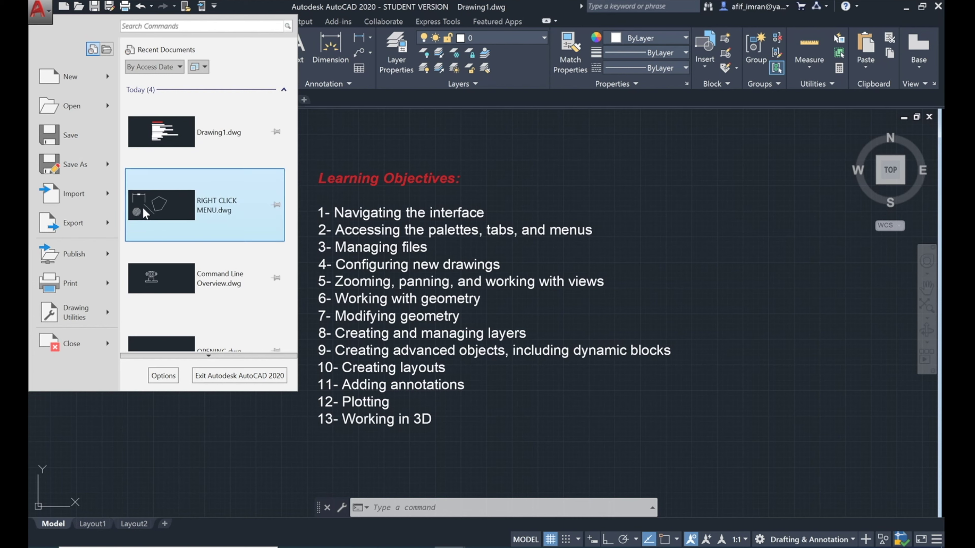
pyautogui.moveTo(186, 205)
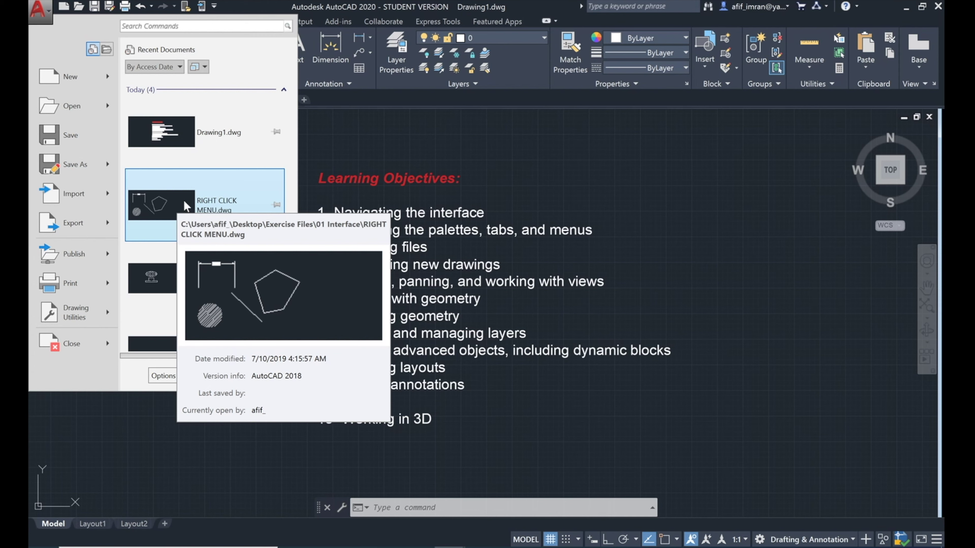
pyautogui.click(203, 26)
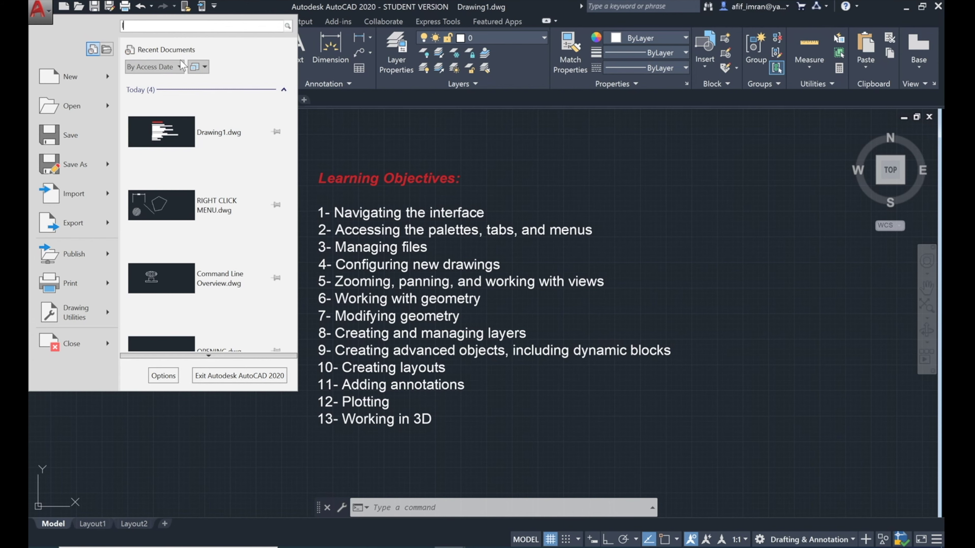
pyautogui.write('line')
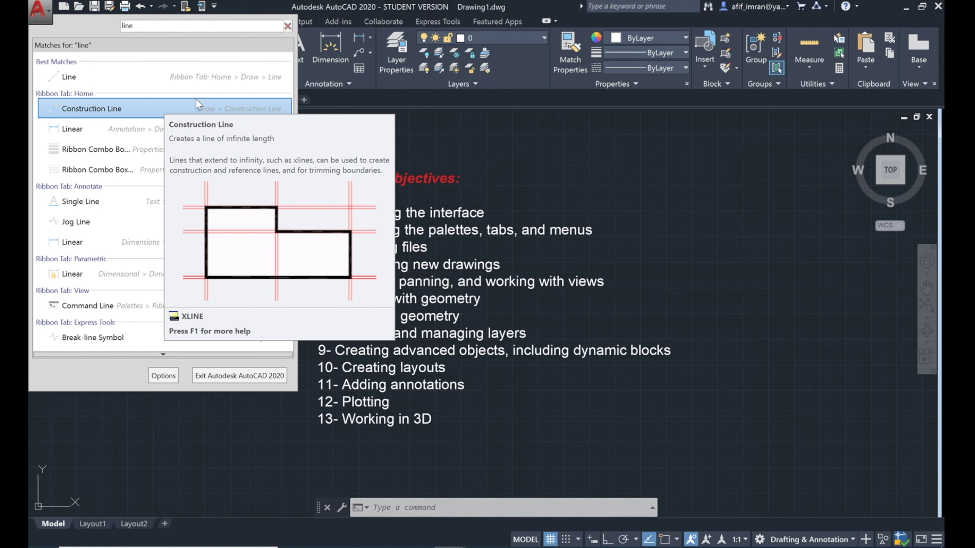
pyautogui.click(287, 25)
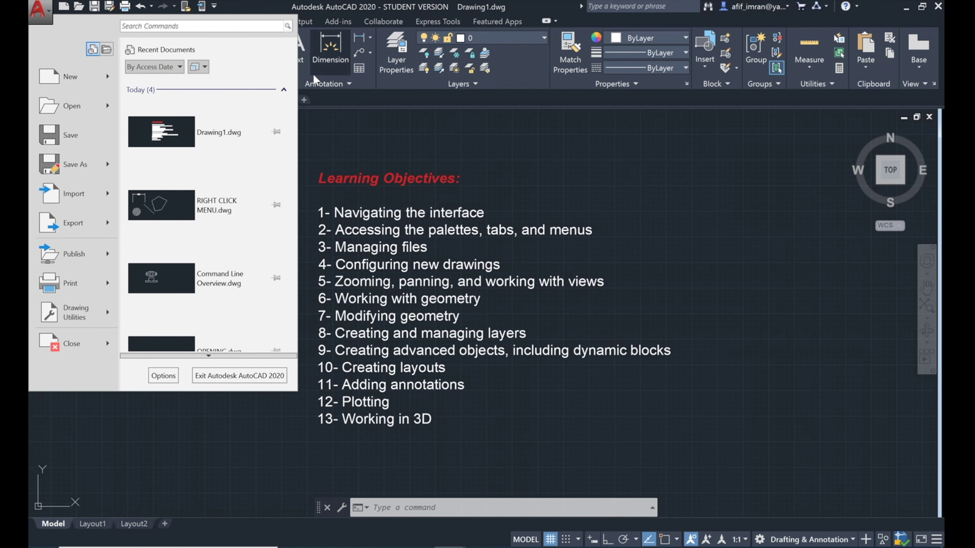
pyautogui.click(37, 16)
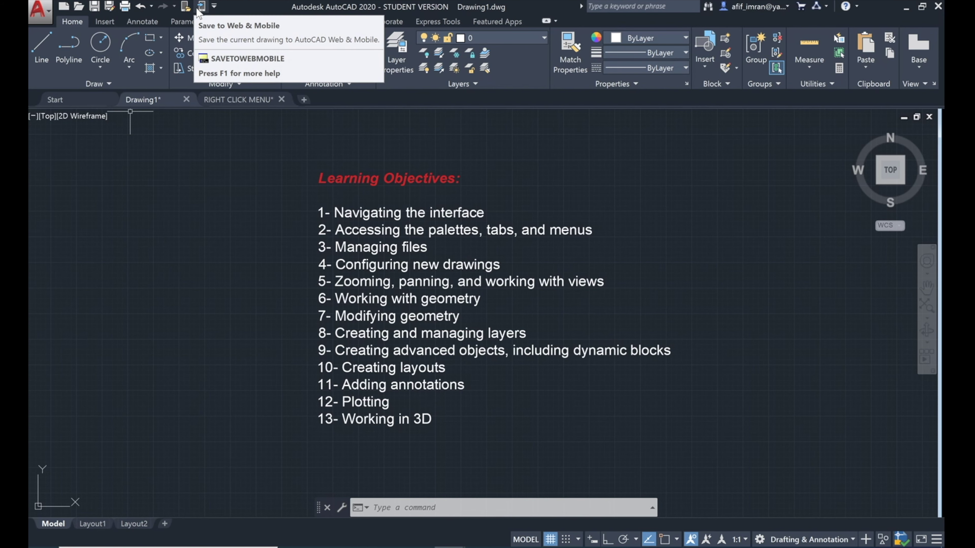
# Step: Bring up the Customize Quick Access Toolbar command list
pyautogui.click(215, 5)
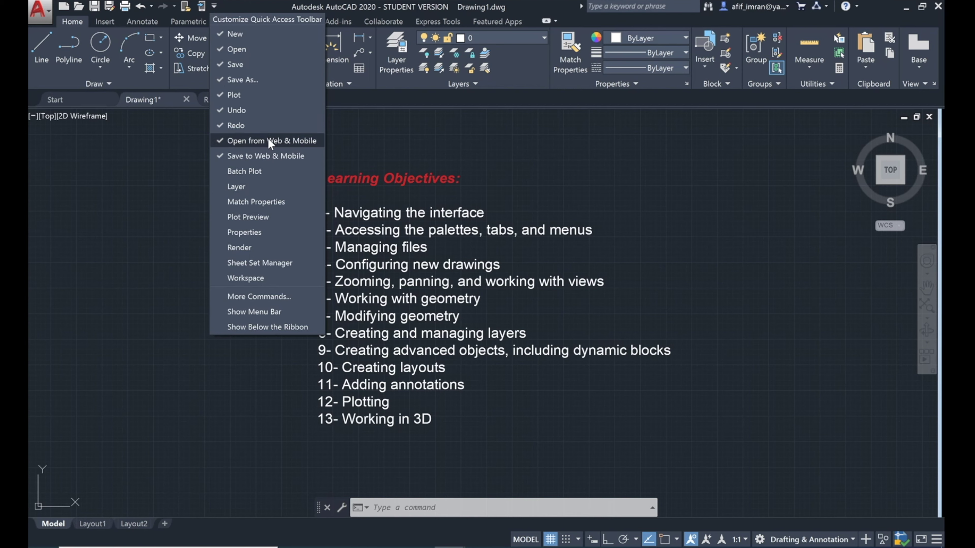
# Step: Uncheck Open from Web & Mobile and Save to Web & Mobile in the Quick Access Toolbar list
pyautogui.click(247, 142)
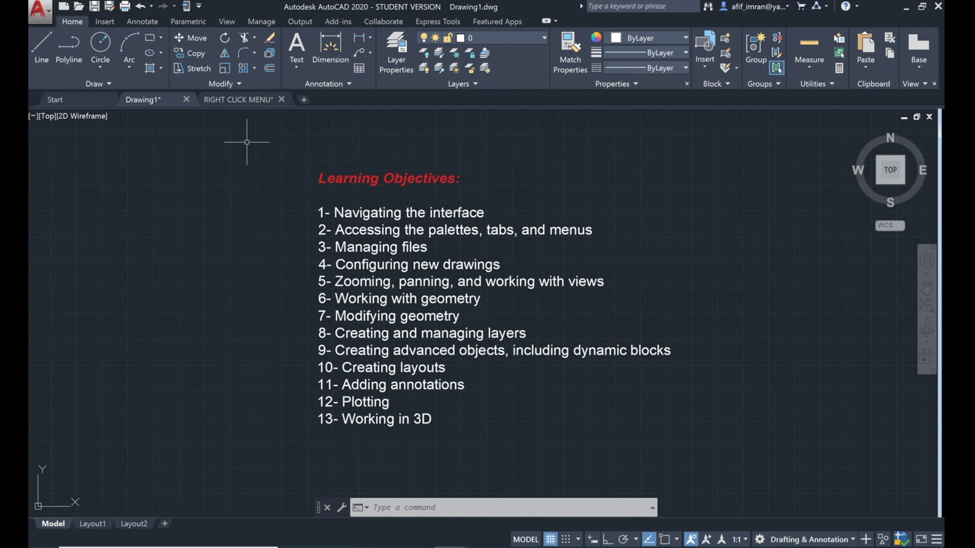
pyautogui.click(200, 5)
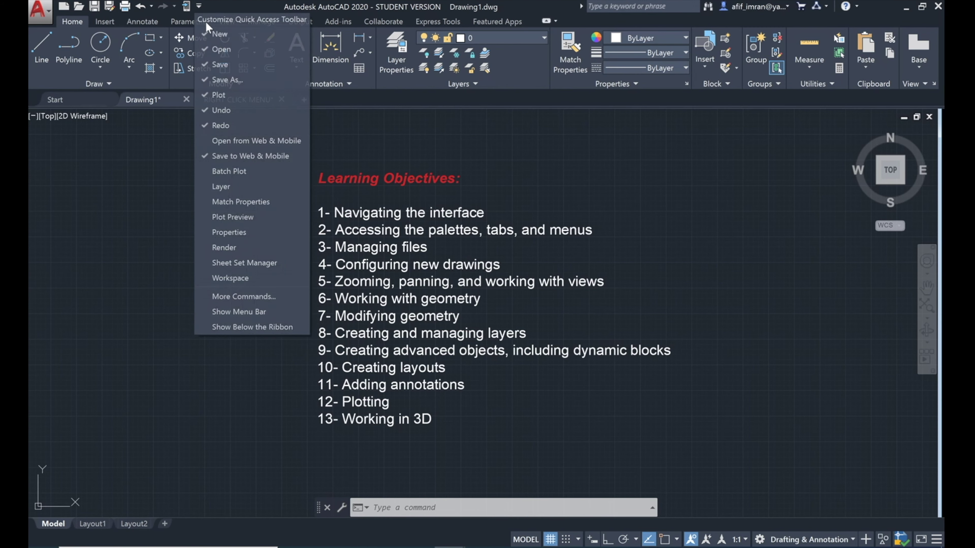
pyautogui.click(239, 158)
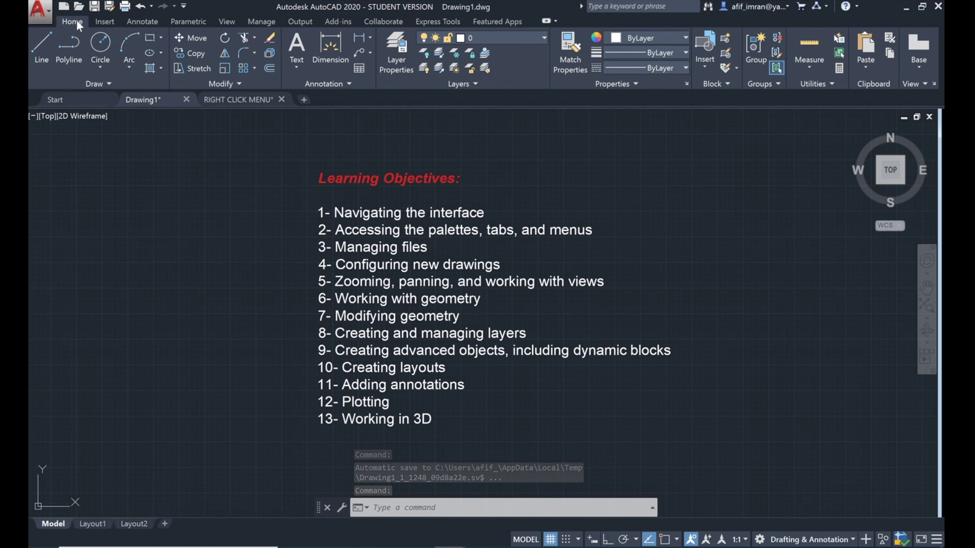
pyautogui.click(104, 21)
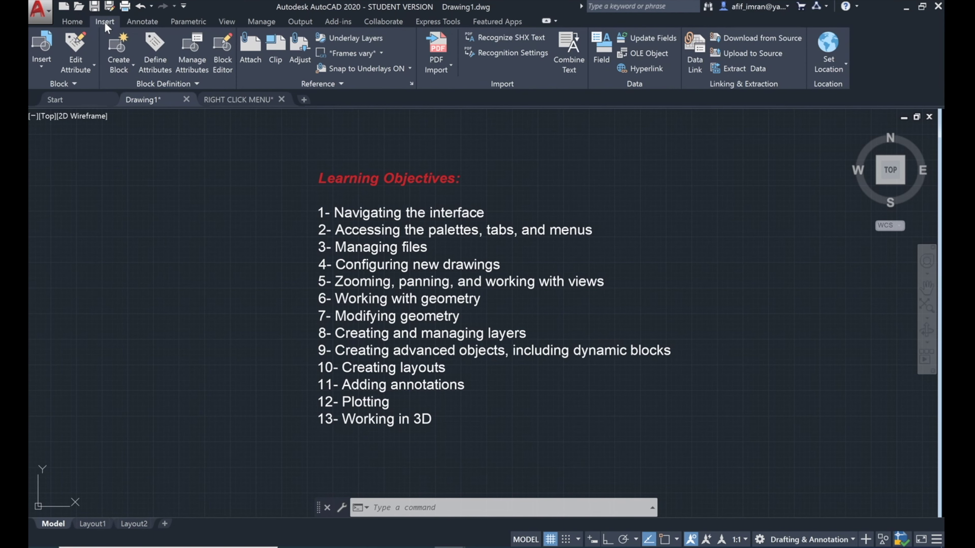
pyautogui.click(140, 22)
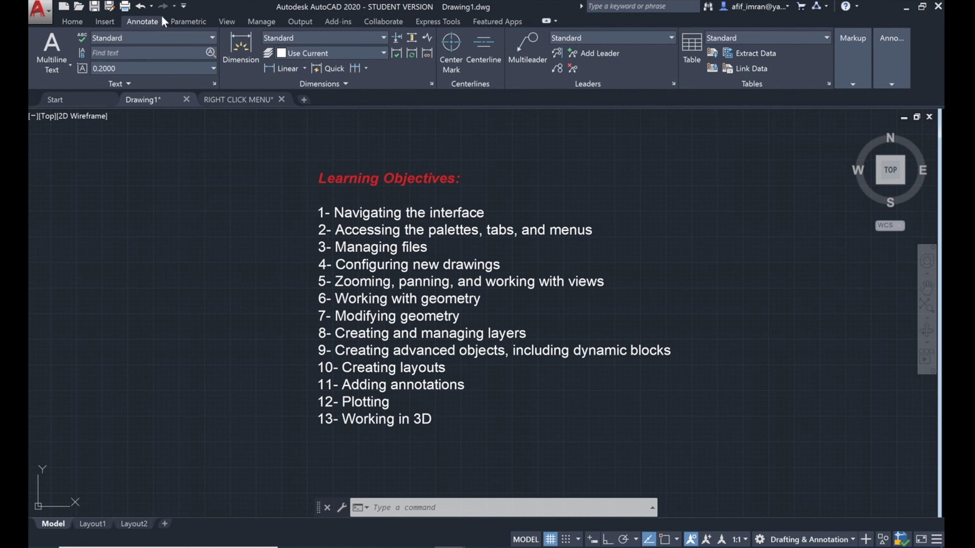
pyautogui.click(187, 22)
pyautogui.click(226, 21)
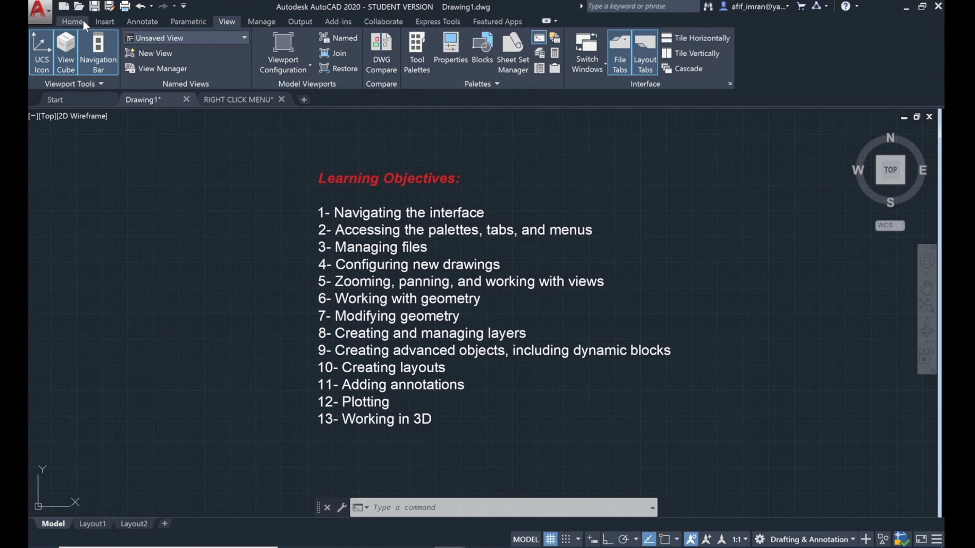
pyautogui.click(75, 20)
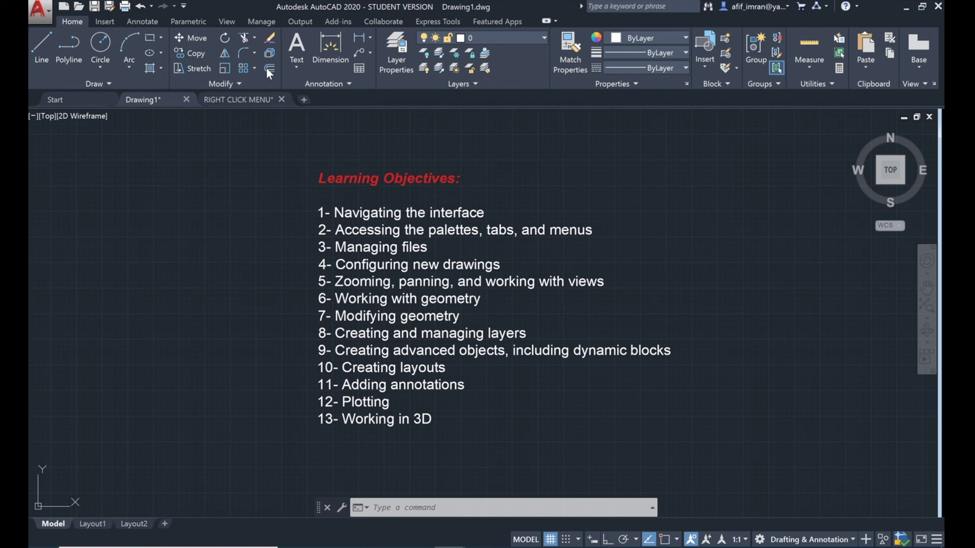
pyautogui.click(108, 21)
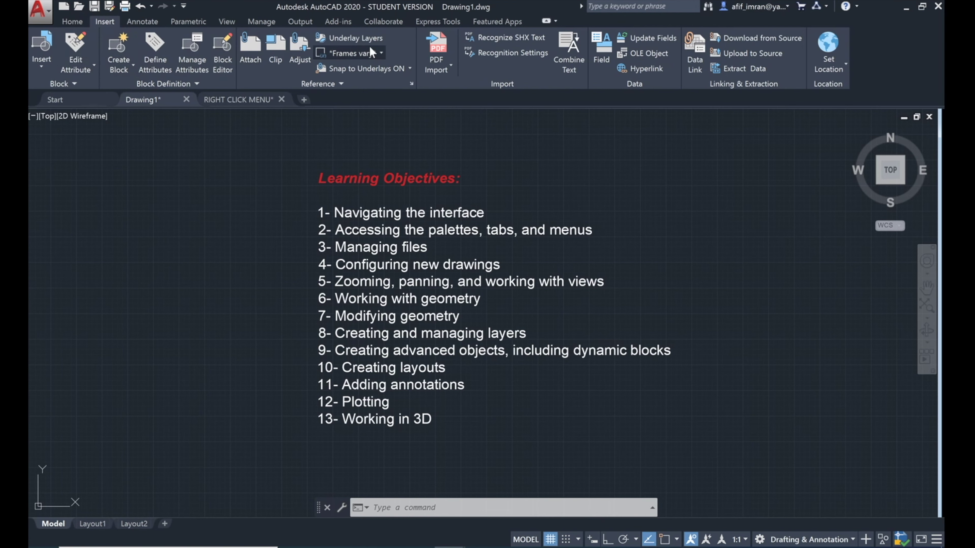
pyautogui.click(69, 22)
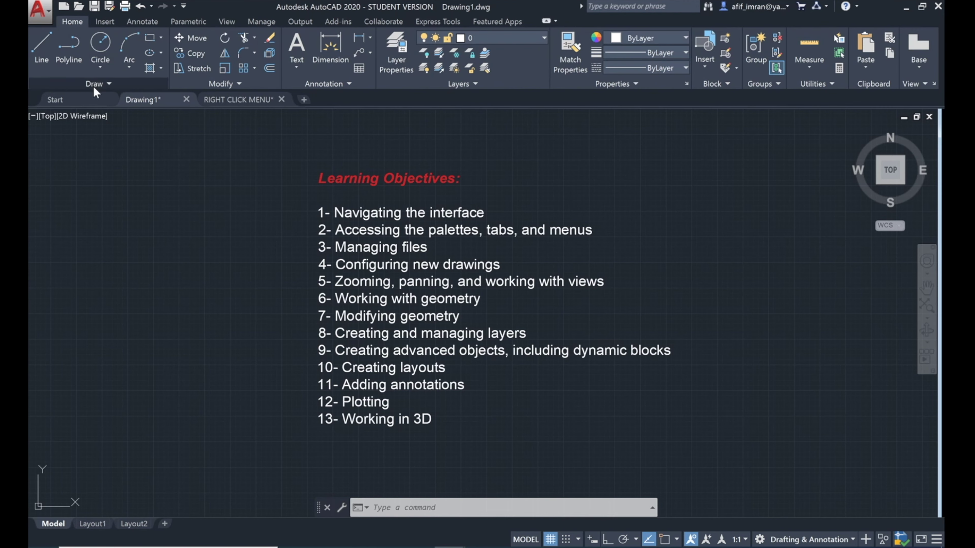
pyautogui.click(109, 84)
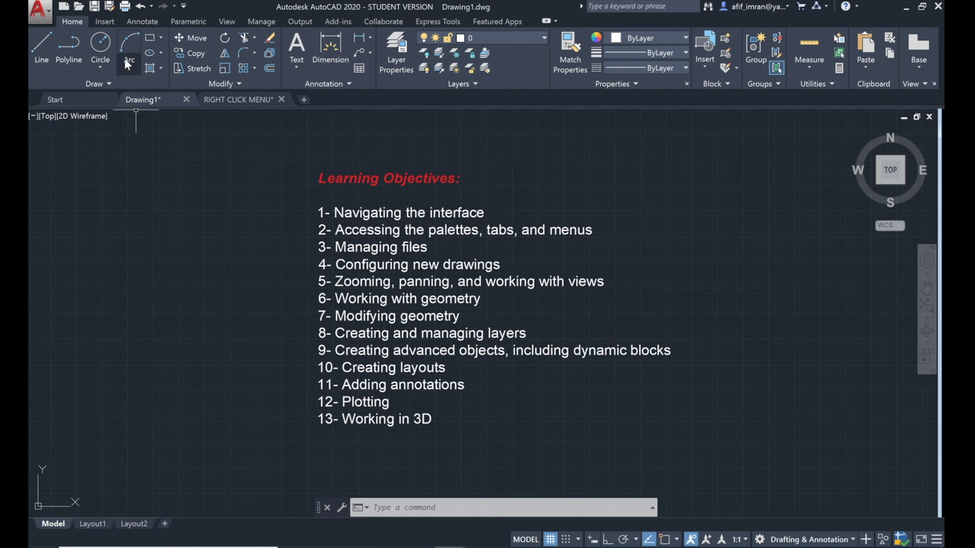
pyautogui.click(105, 21)
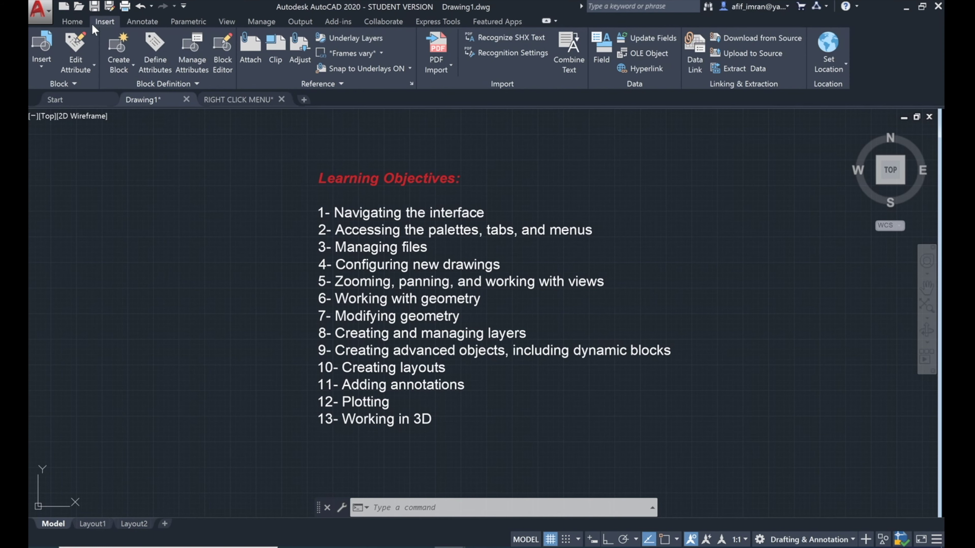
pyautogui.click(75, 21)
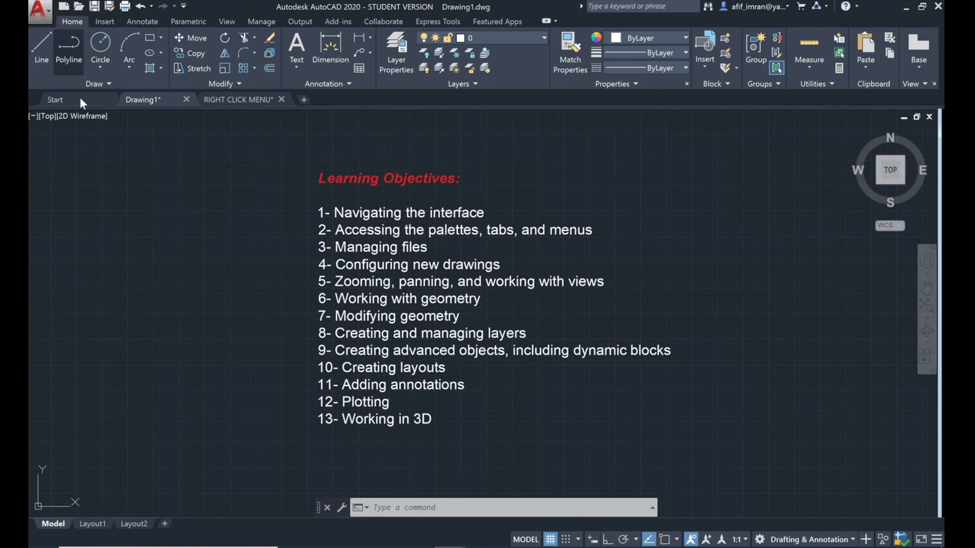
pyautogui.moveTo(98, 88); pyautogui.dragTo(128, 336)
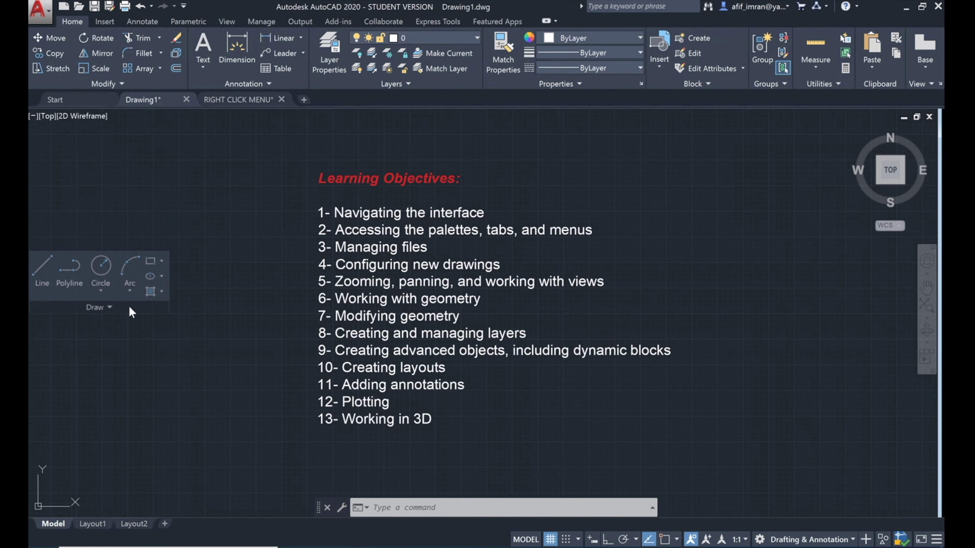
pyautogui.moveTo(127, 335); pyautogui.dragTo(165, 238)
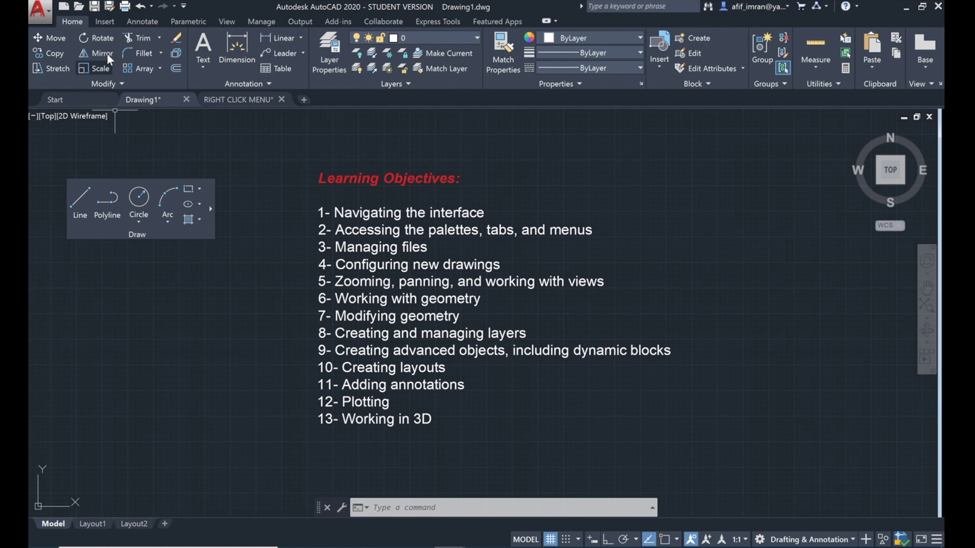
pyautogui.click(105, 22)
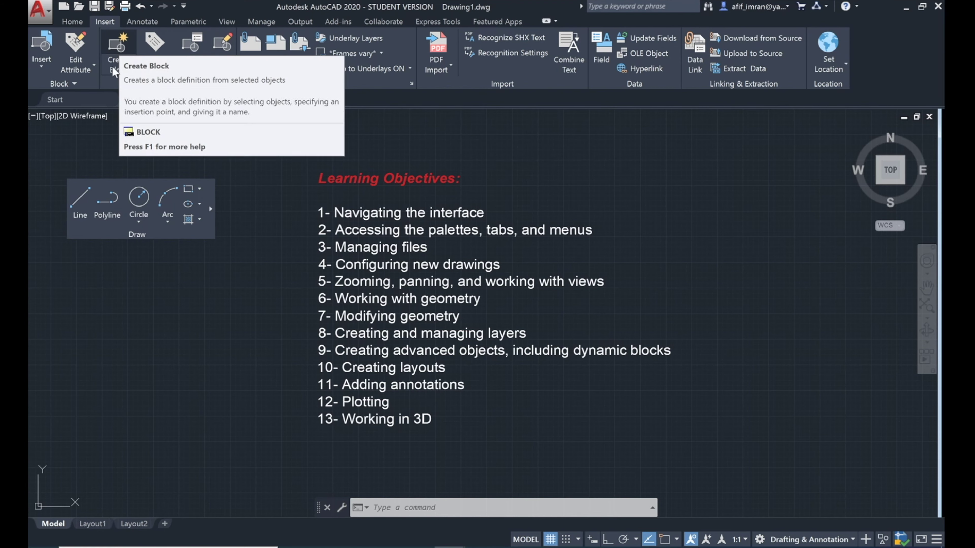
pyautogui.moveTo(220, 187)
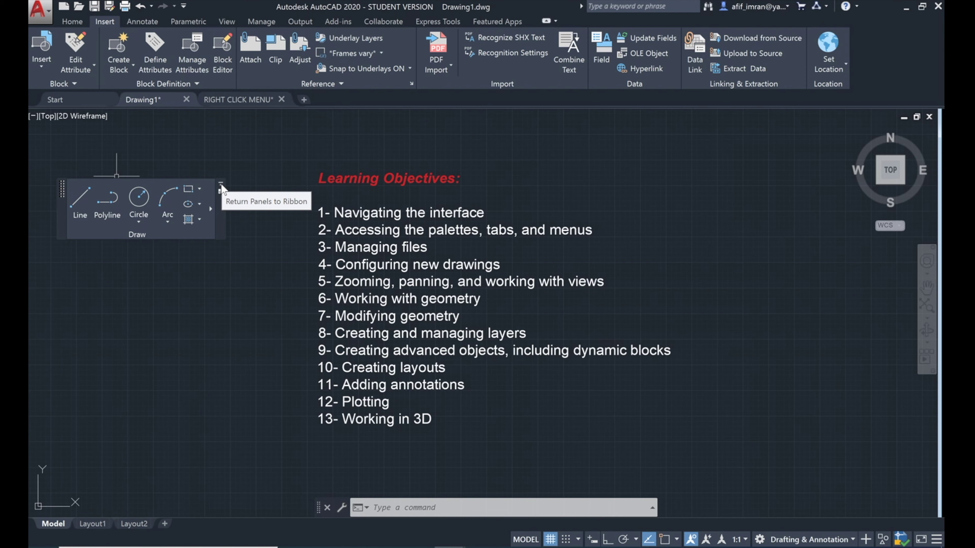
pyautogui.click(221, 186)
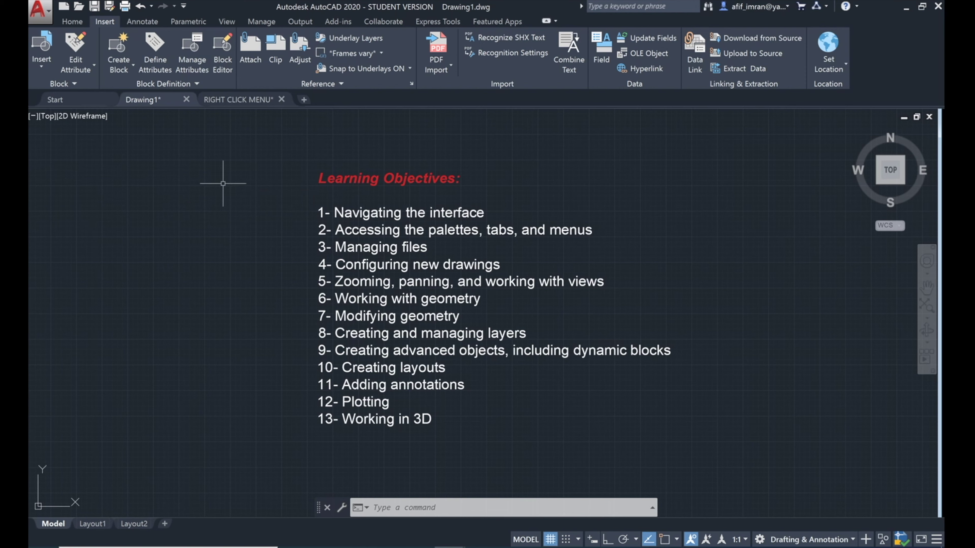
pyautogui.click(71, 23)
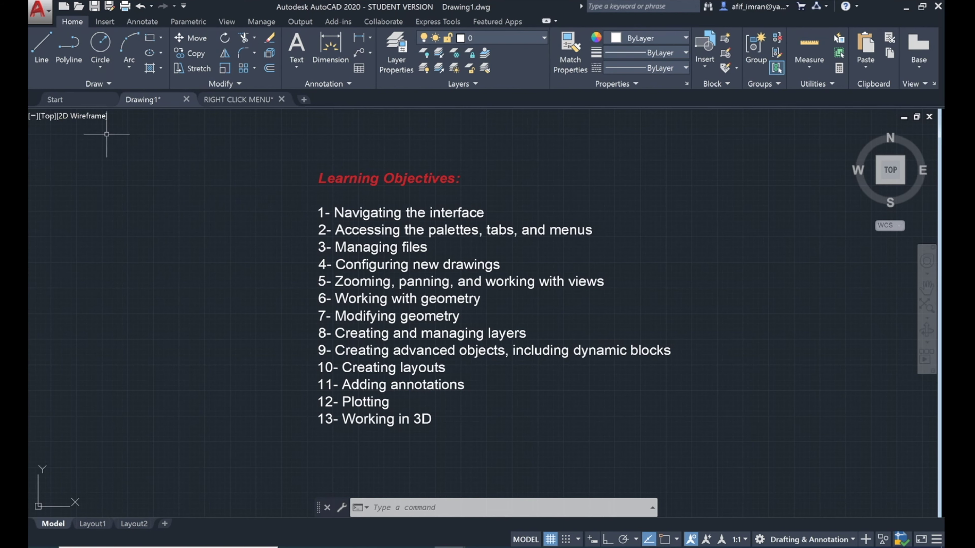
pyautogui.moveTo(139, 86)
pyautogui.mouseDown()
pyautogui.moveTo(208, 97)
pyautogui.moveTo(447, 91)
pyautogui.mouseUp()
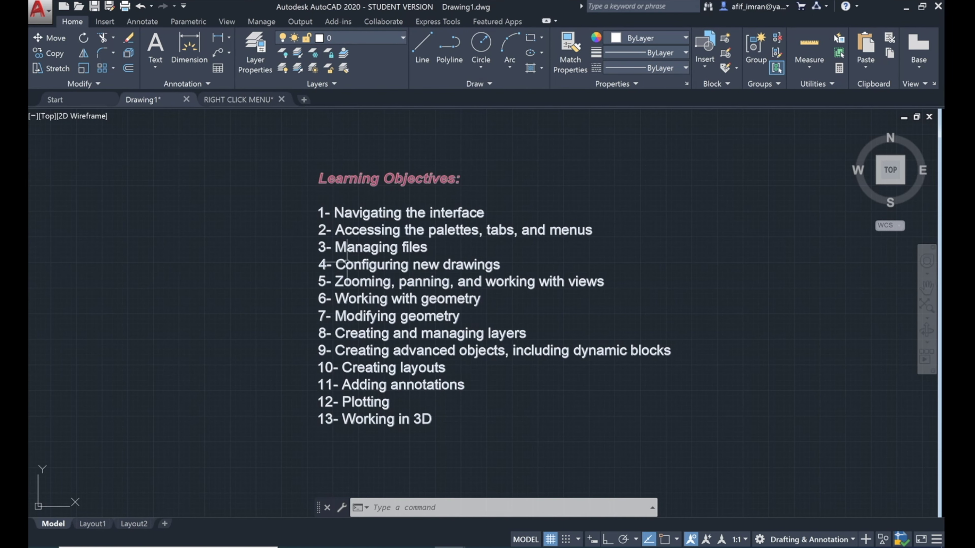
pyautogui.moveTo(467, 85); pyautogui.dragTo(38, 87)
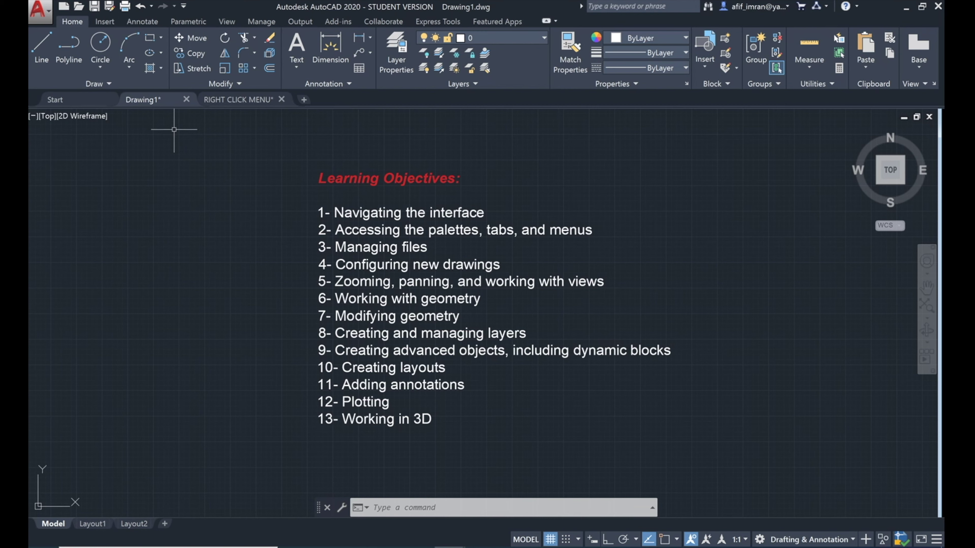
# Step: Open the Block Definition dialog from the Insert tab, reposition it, then cancel it
pyautogui.click(105, 23)
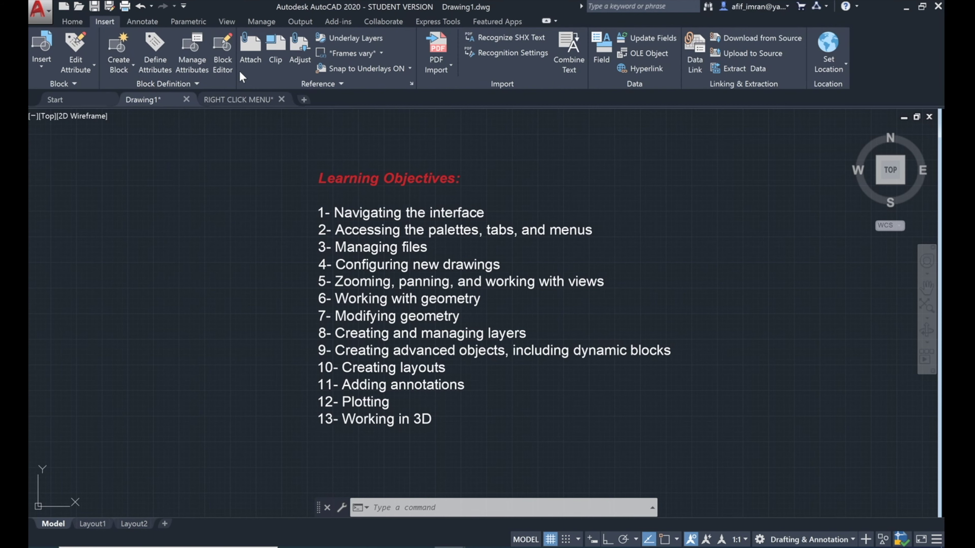
pyautogui.click(116, 48)
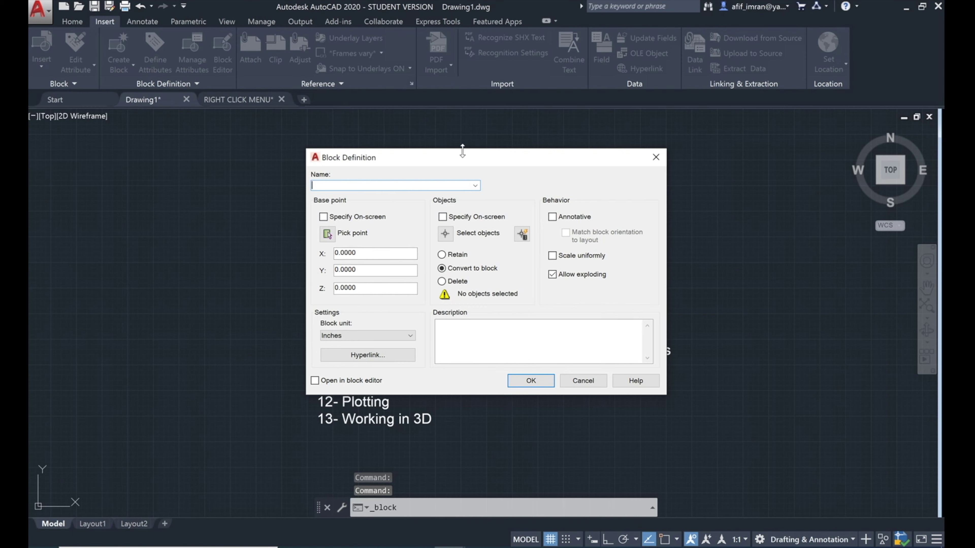
pyautogui.moveTo(458, 157); pyautogui.dragTo(441, 134)
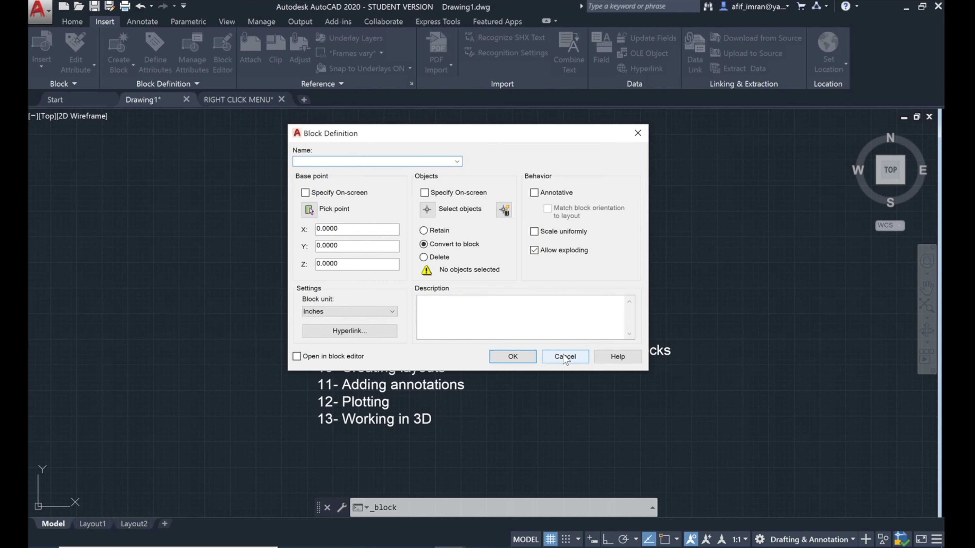
pyautogui.click(638, 133)
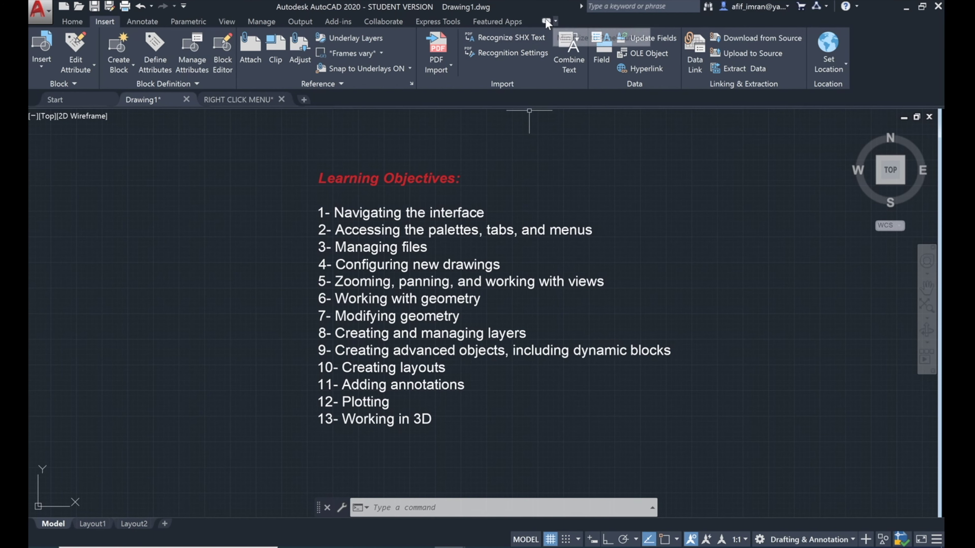
# Step: Cycle the ribbon through panel buttons, panel titles and tabs only, then restore full panels
pyautogui.click(546, 21)
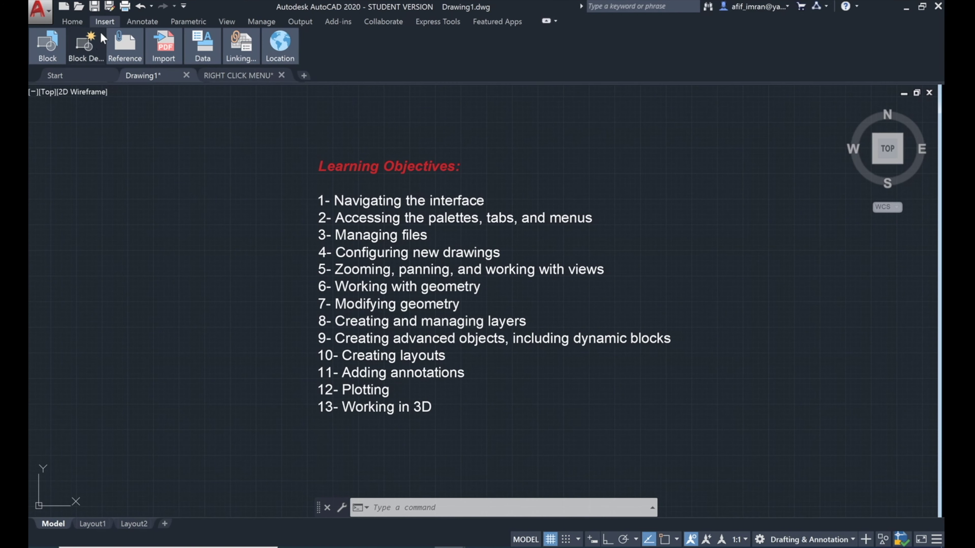
pyautogui.click(545, 21)
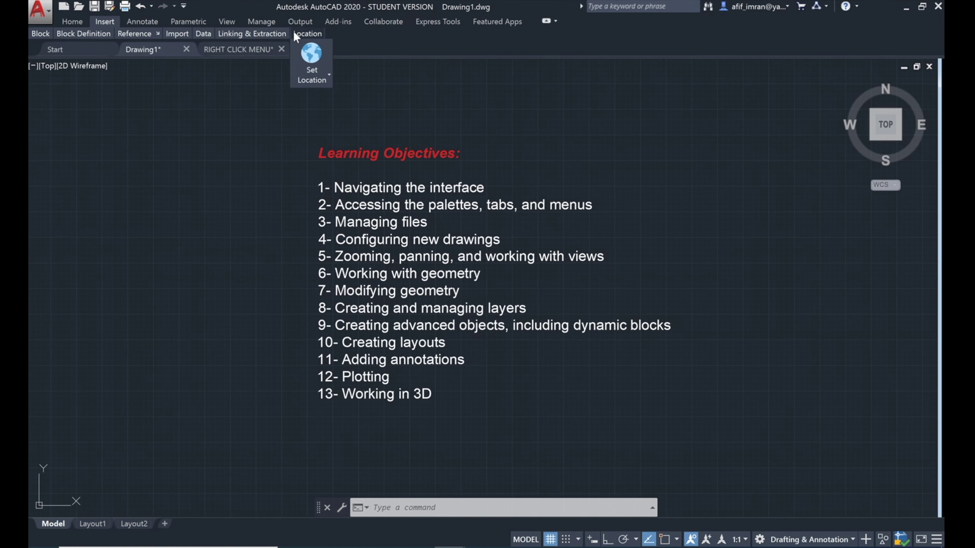
pyautogui.click(545, 20)
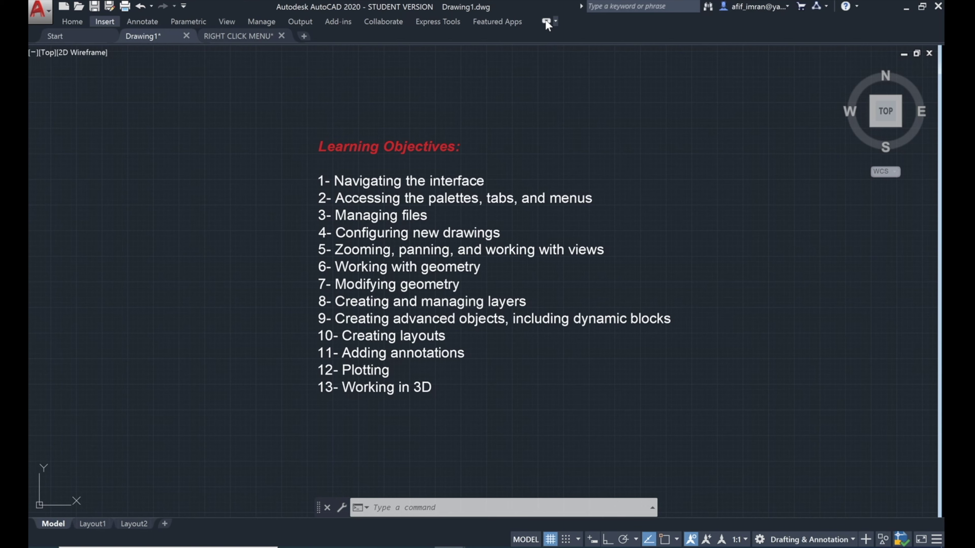
pyautogui.click(545, 20)
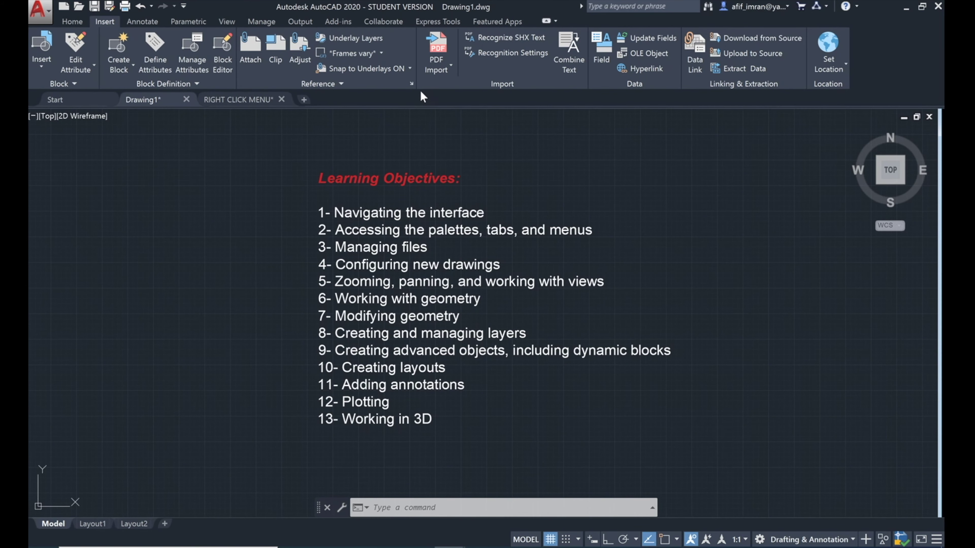
# Step: Switch among Start, Drawing1 and RIGHT CLICK MENU, moving RIGHT CLICK MENU ahead of Drawing1
pyautogui.click(86, 96)
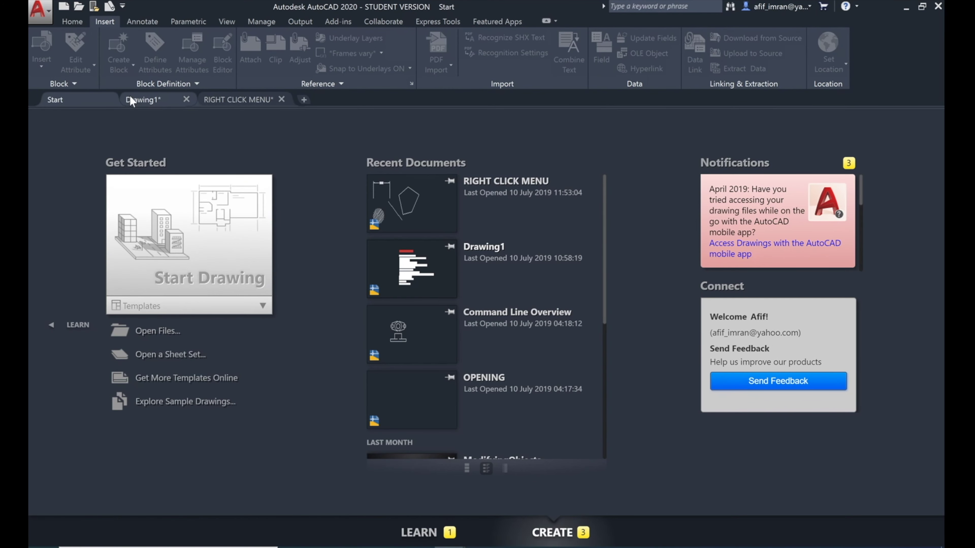
pyautogui.click(139, 99)
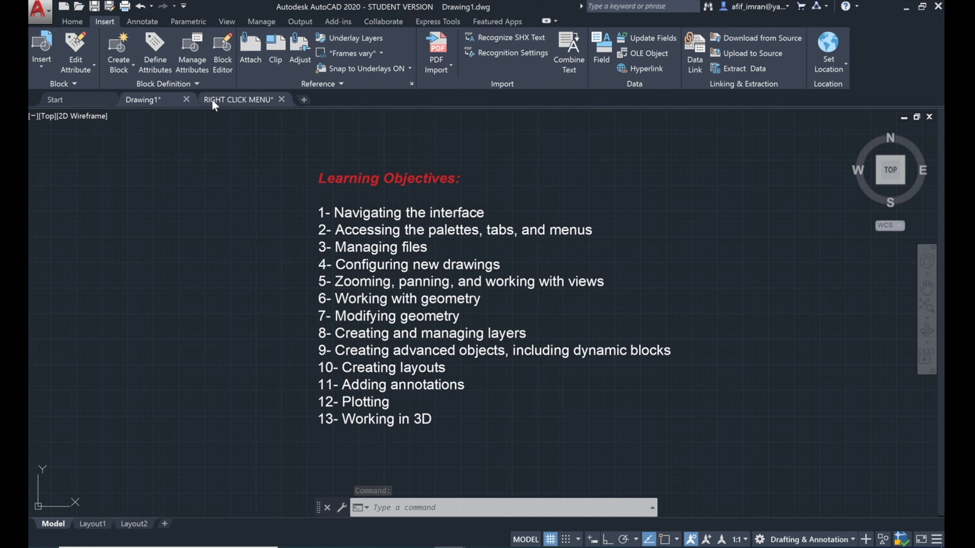
pyautogui.click(229, 99)
pyautogui.click(165, 96)
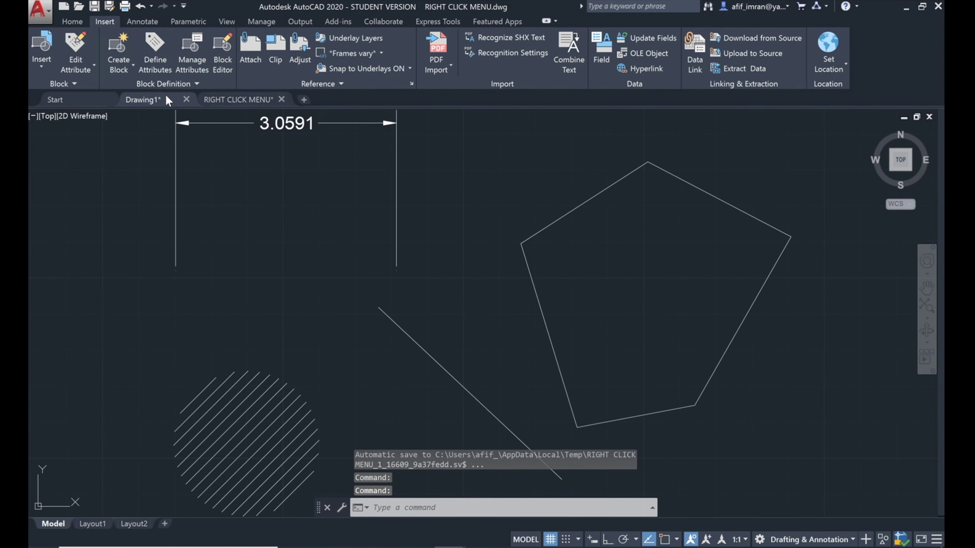
pyautogui.click(231, 99)
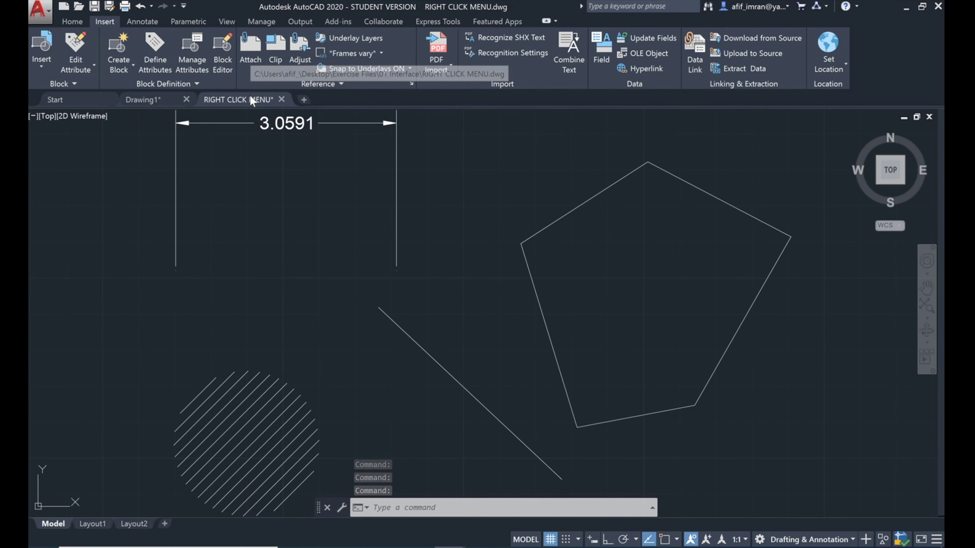
pyautogui.moveTo(249, 96); pyautogui.dragTo(168, 96)
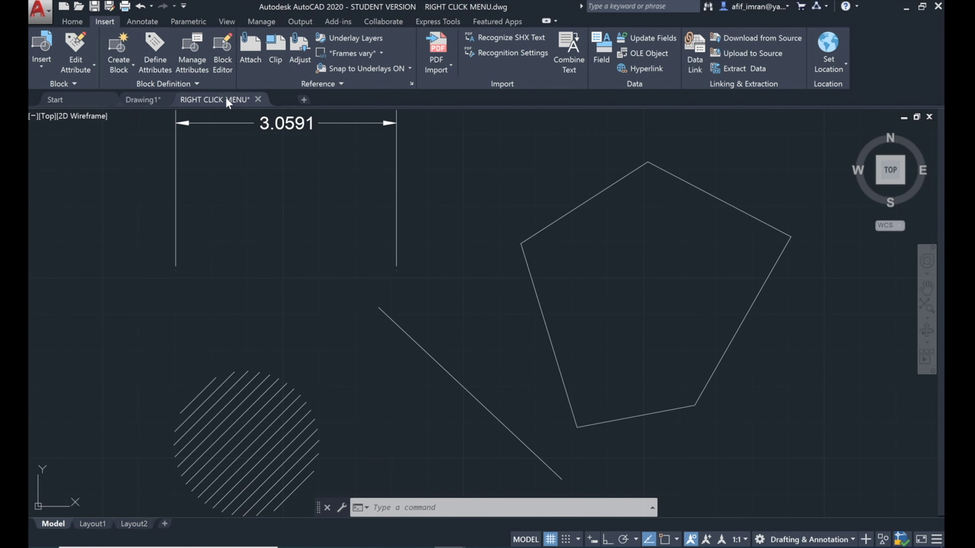
pyautogui.moveTo(239, 102); pyautogui.dragTo(172, 106)
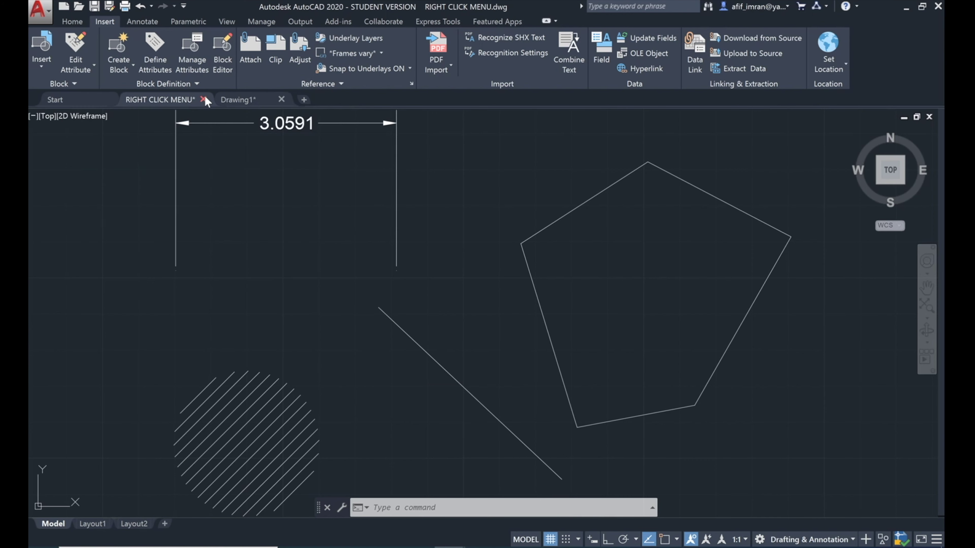
pyautogui.moveTo(303, 100)
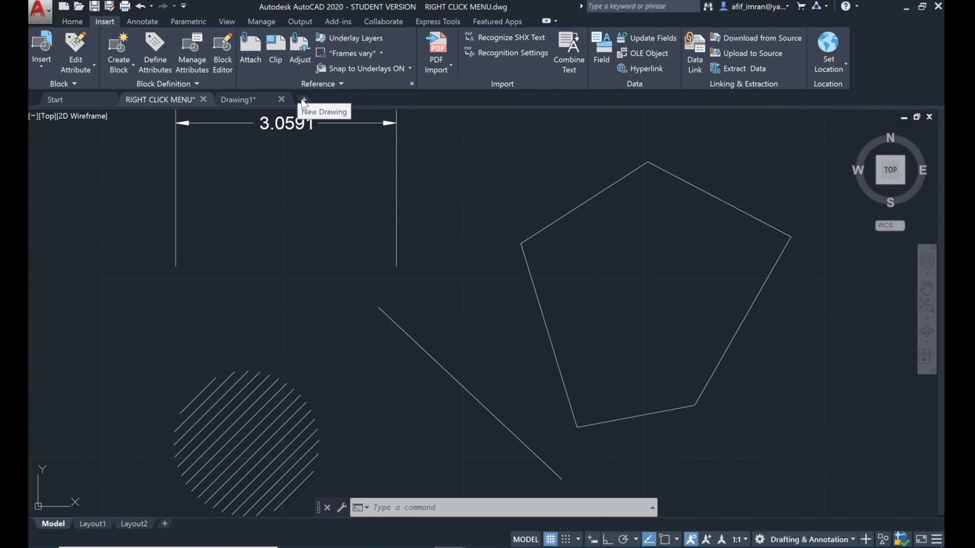
# Step: Create a new Drawing2, move Drawing1 after it, and make RIGHT CLICK MENU active
pyautogui.click(303, 100)
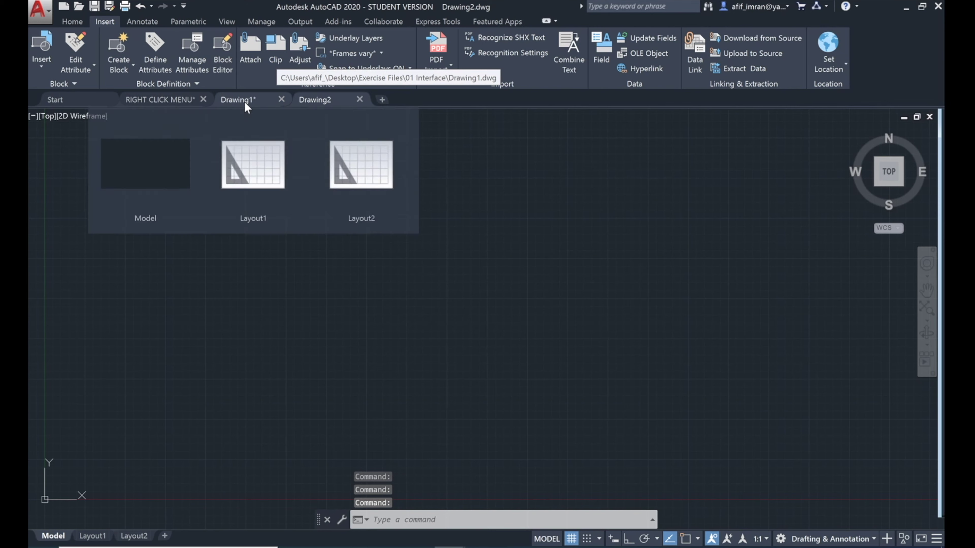
pyautogui.moveTo(245, 107); pyautogui.dragTo(261, 109)
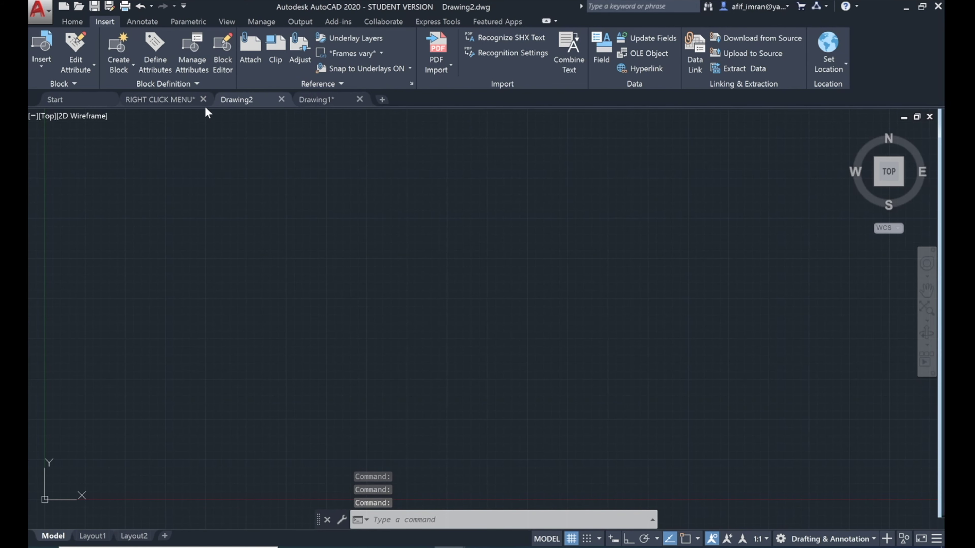
pyautogui.click(185, 100)
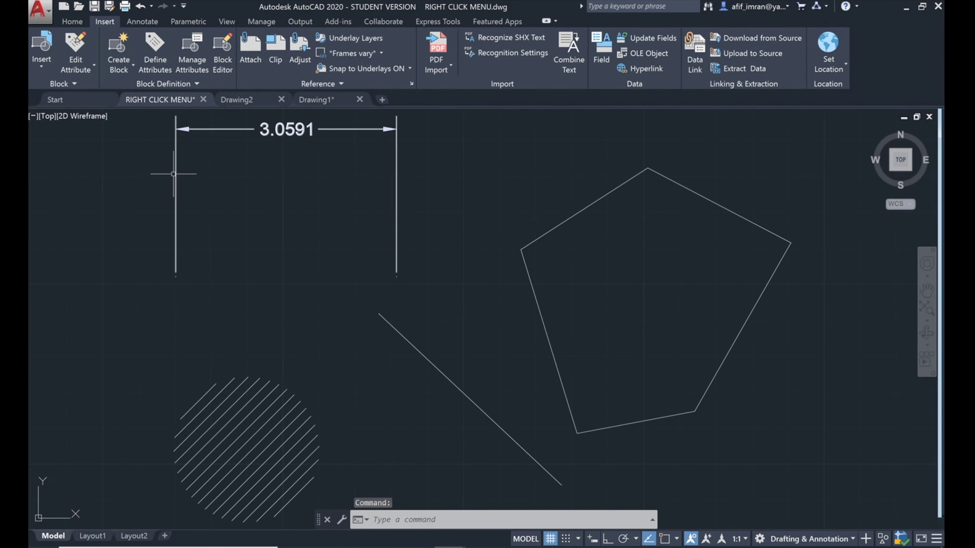
pyautogui.click(83, 115)
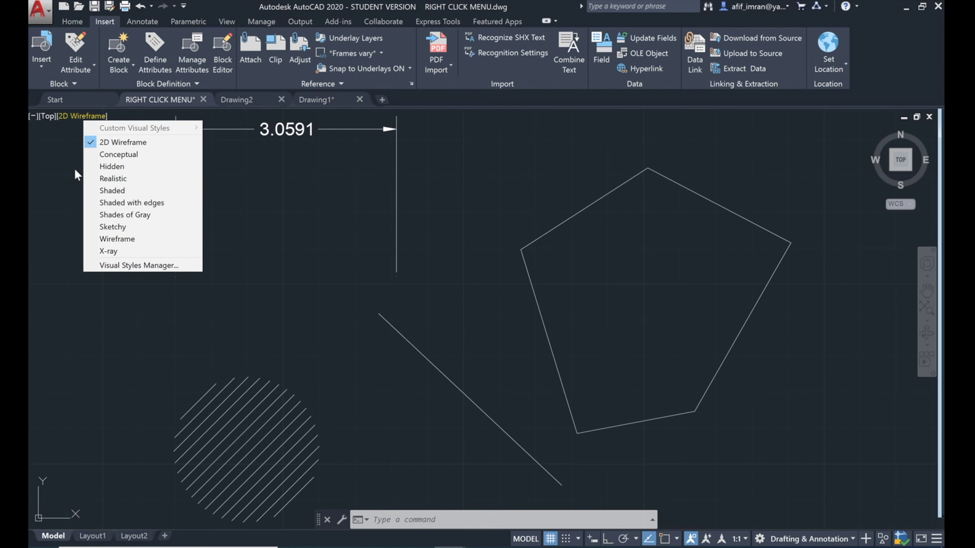
pyautogui.click(59, 158)
pyautogui.click(53, 134)
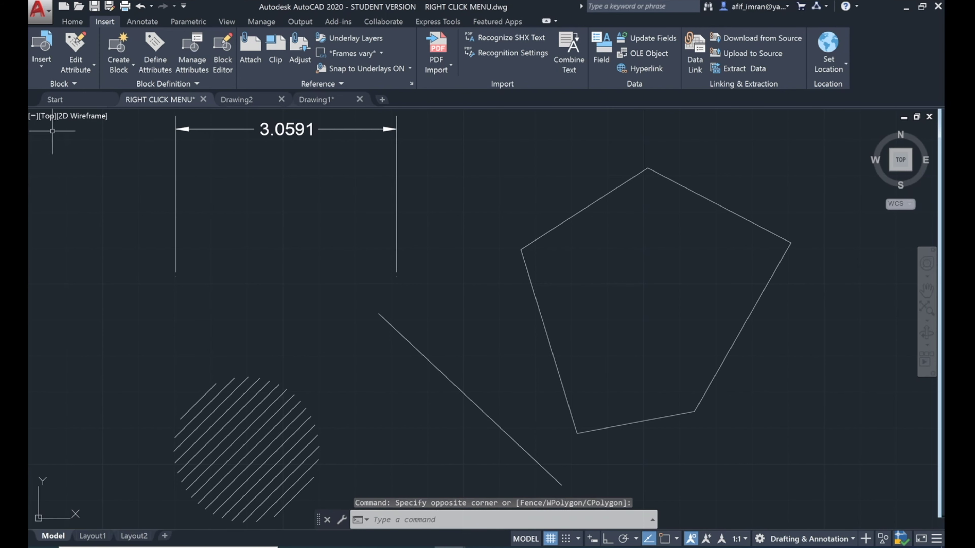
pyautogui.click(50, 117)
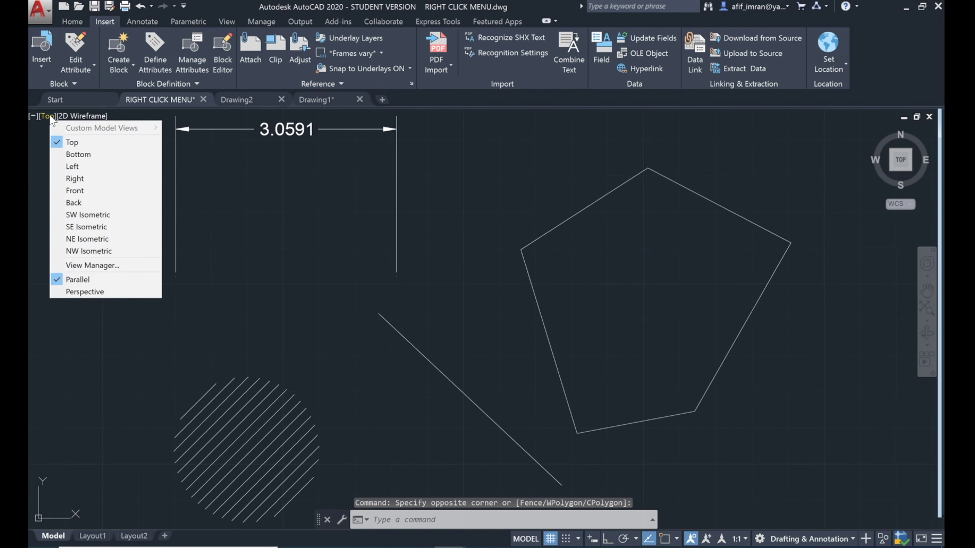
pyautogui.click(38, 159)
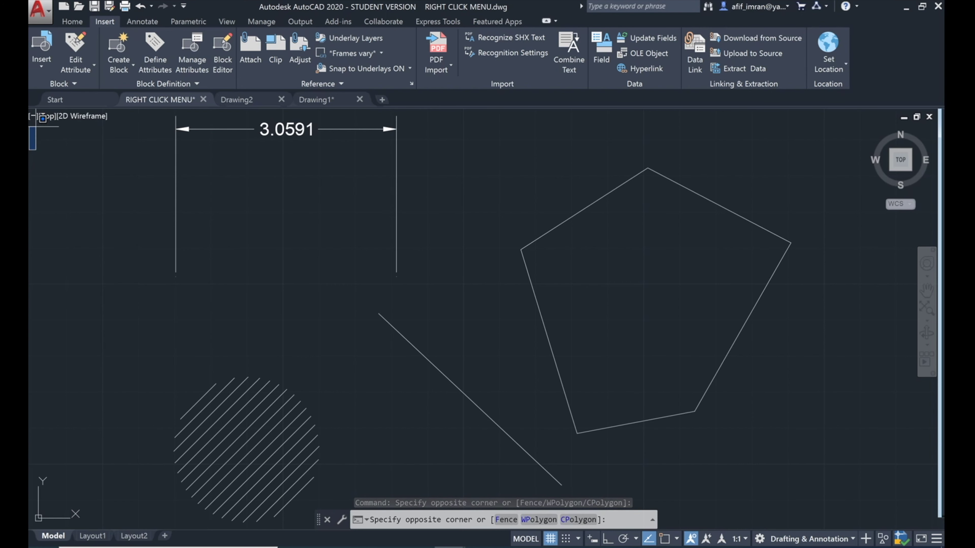
pyautogui.click(34, 122)
pyautogui.click(33, 117)
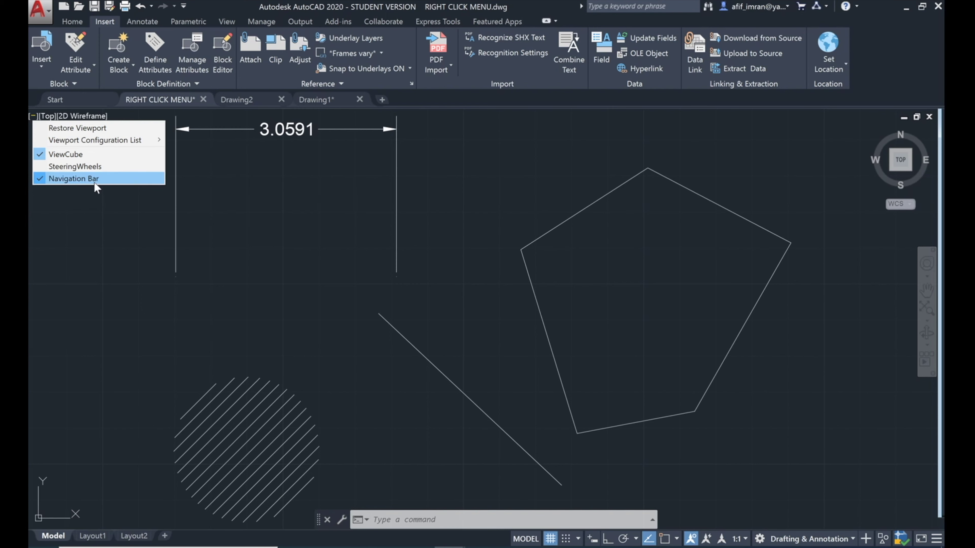
pyautogui.click(123, 220)
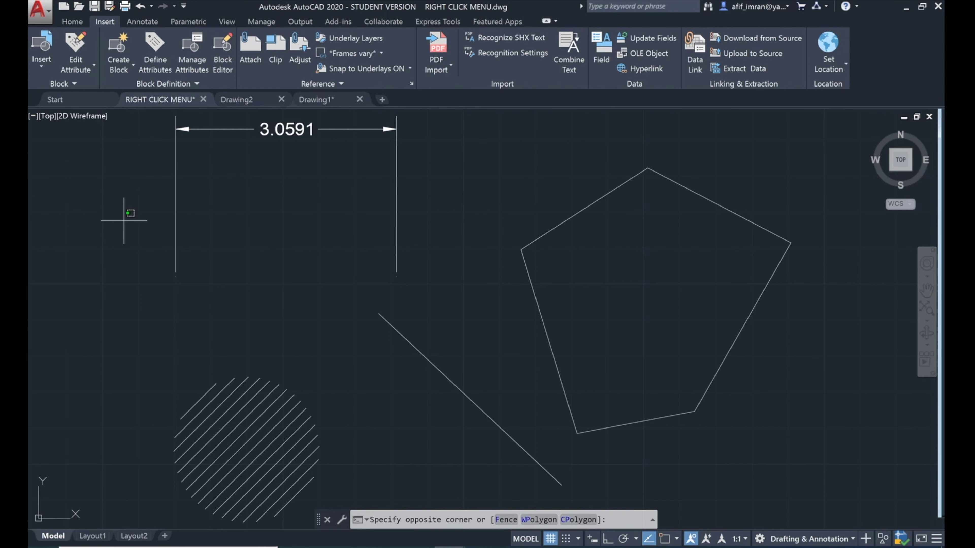
pyautogui.click(111, 194)
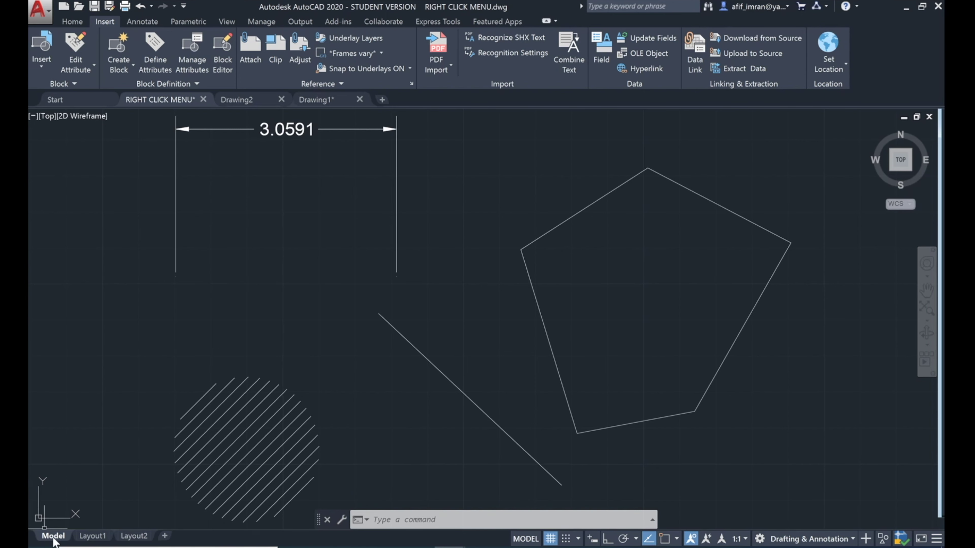
pyautogui.moveTo(92, 535)
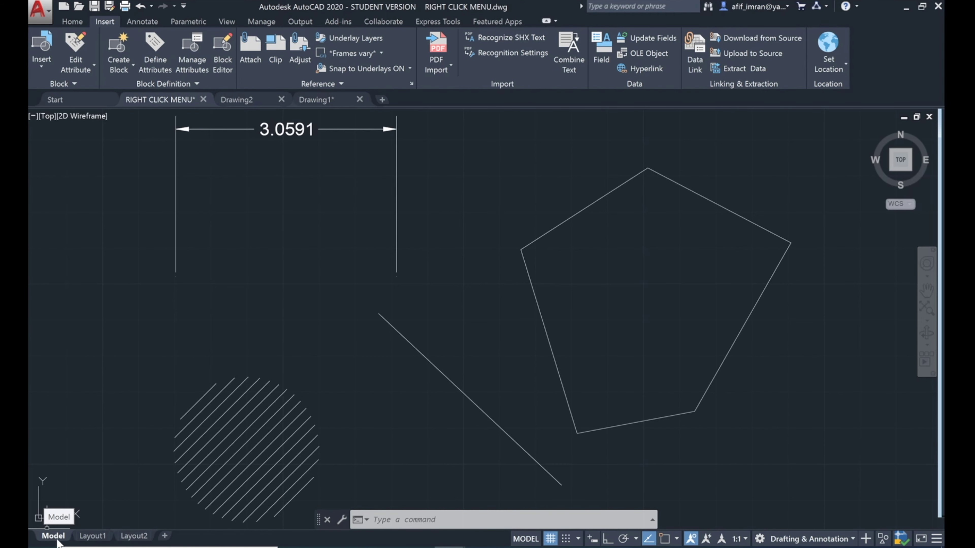
# Step: Show Layout1, drag it past Layout2 and back, then add a new Layout3
pyautogui.click(93, 536)
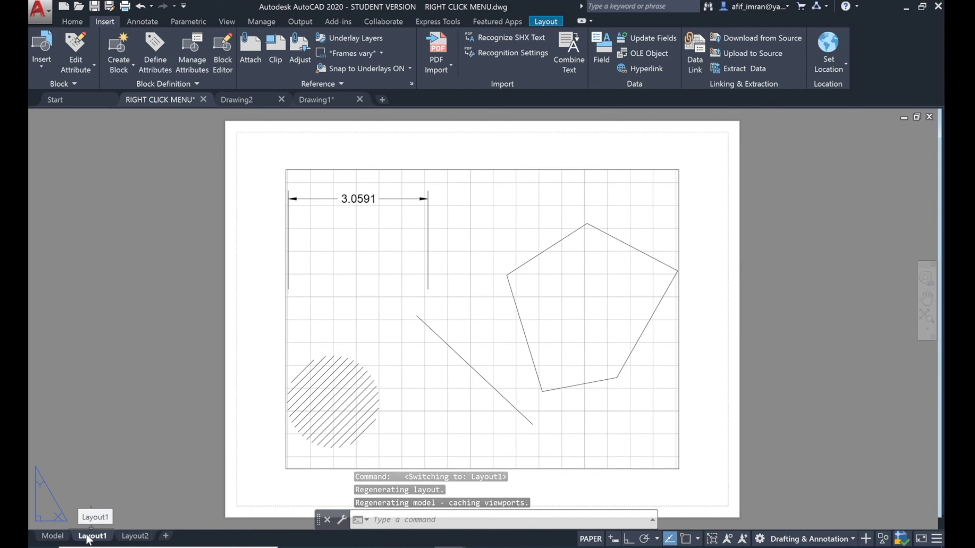
pyautogui.moveTo(104, 535)
pyautogui.mouseDown()
pyautogui.moveTo(141, 545)
pyautogui.moveTo(105, 540)
pyautogui.mouseUp()
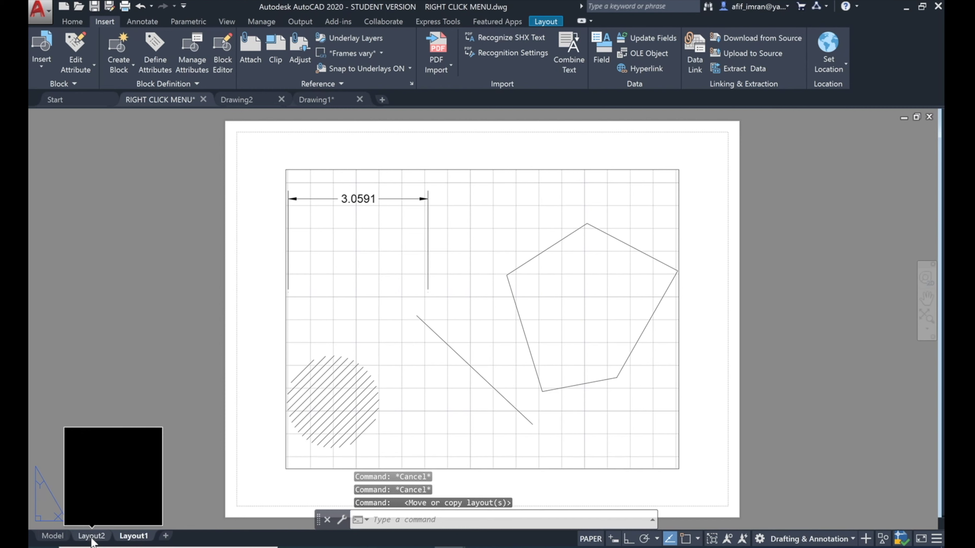
pyautogui.moveTo(92, 537); pyautogui.dragTo(89, 540)
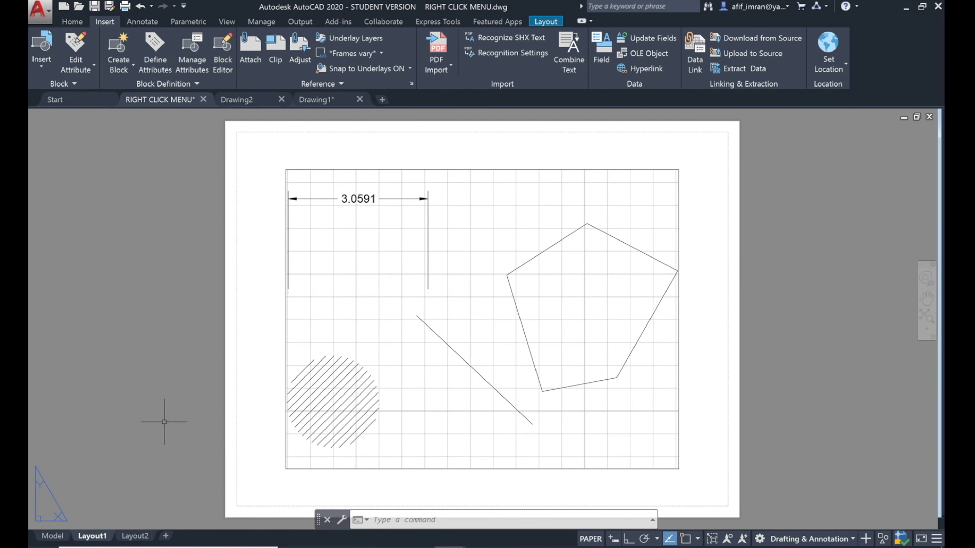
pyautogui.click(166, 536)
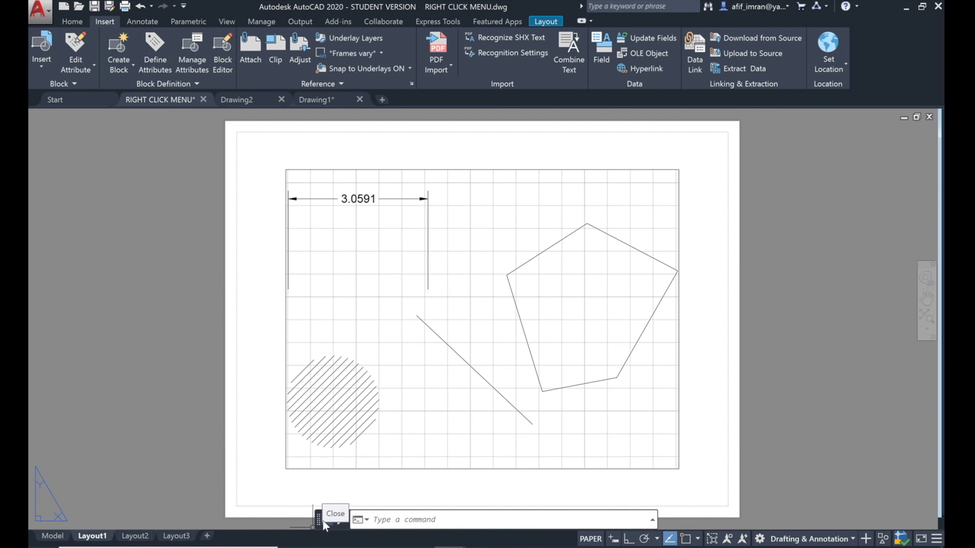
# Step: Dock the command line at the bottom, float it again, and return to the Model tab
pyautogui.moveTo(319, 522); pyautogui.dragTo(364, 344)
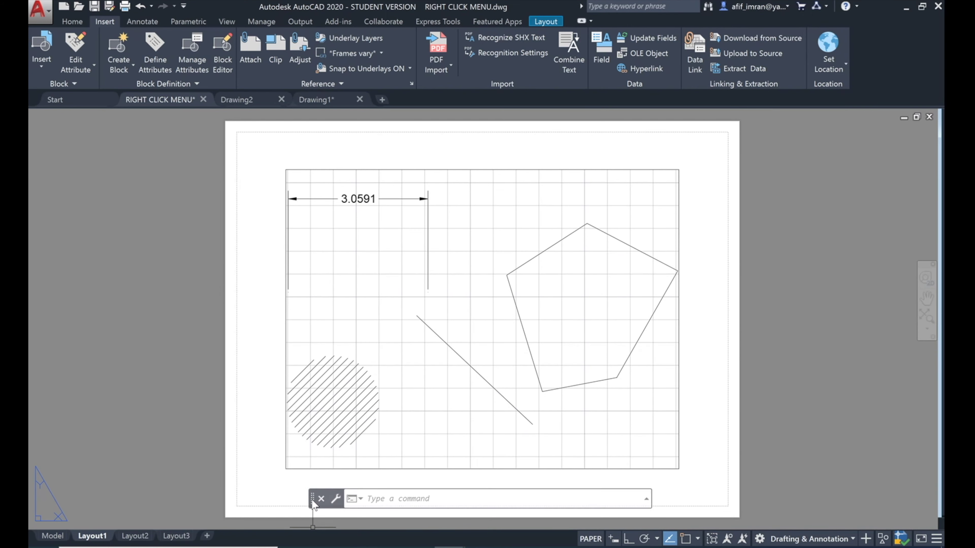
pyautogui.moveTo(357, 354); pyautogui.dragTo(305, 523)
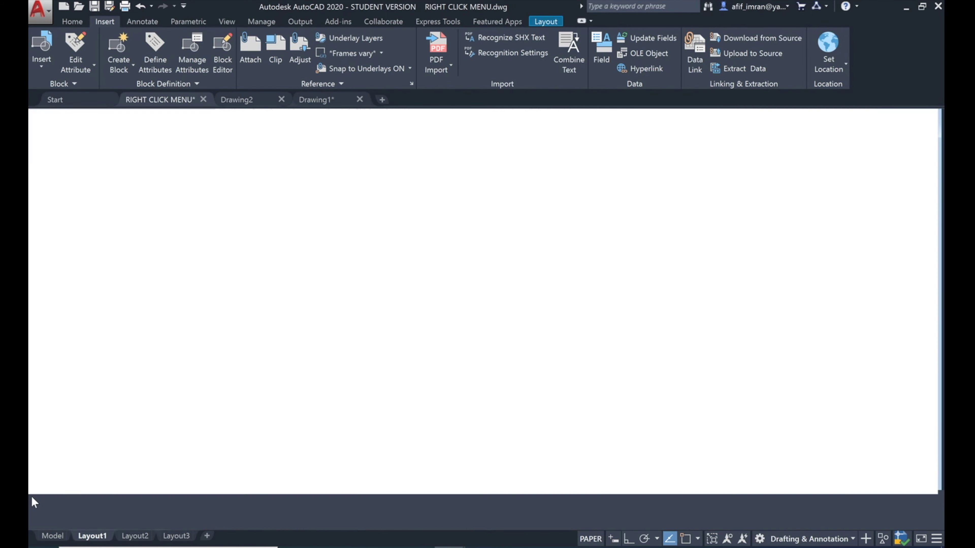
pyautogui.moveTo(35, 499); pyautogui.dragTo(215, 465)
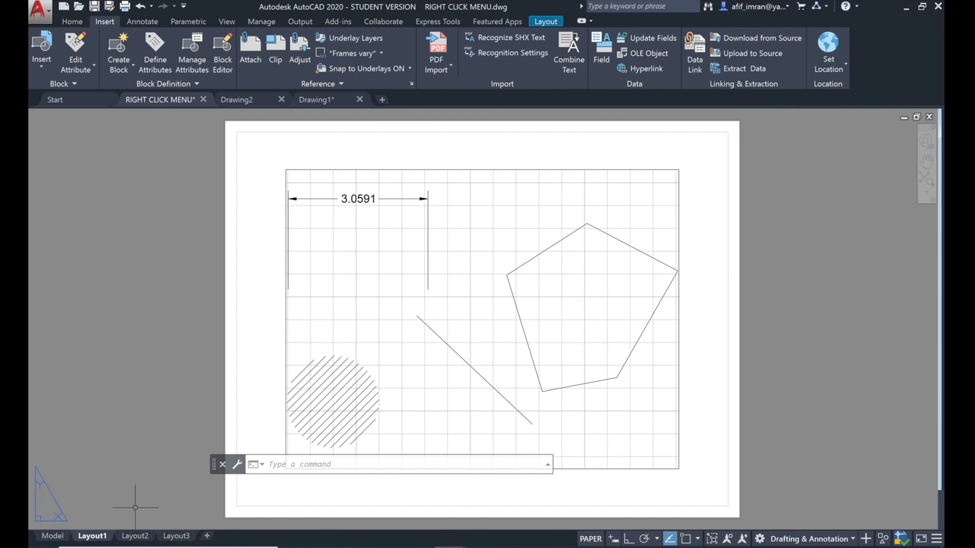
pyautogui.click(52, 535)
pyautogui.moveTo(221, 471)
pyautogui.mouseDown()
pyautogui.moveTo(428, 154)
pyautogui.moveTo(579, 334)
pyautogui.moveTo(308, 520)
pyautogui.mouseUp()
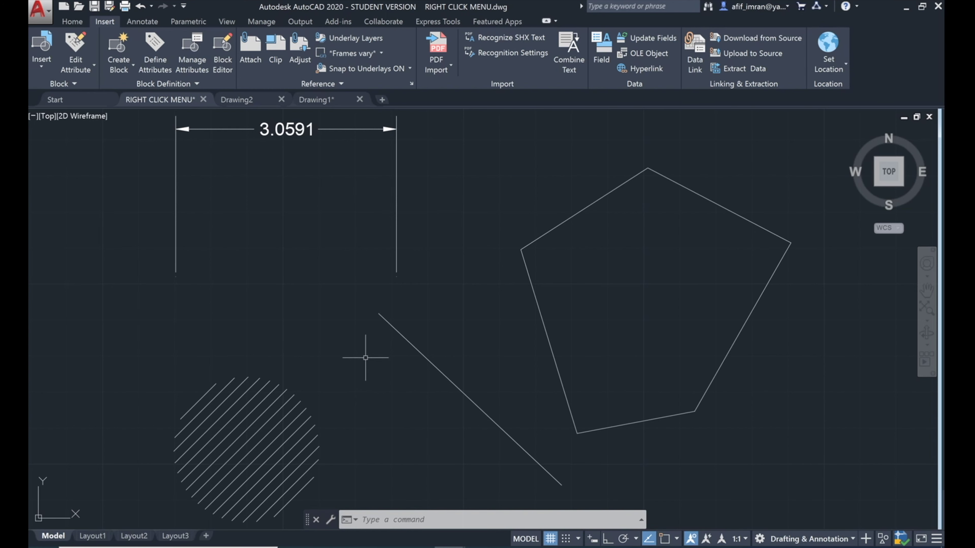
# Step: Draw a two-segment line beside the pentagon, up-right then downward, and exit LINE
pyautogui.click(72, 23)
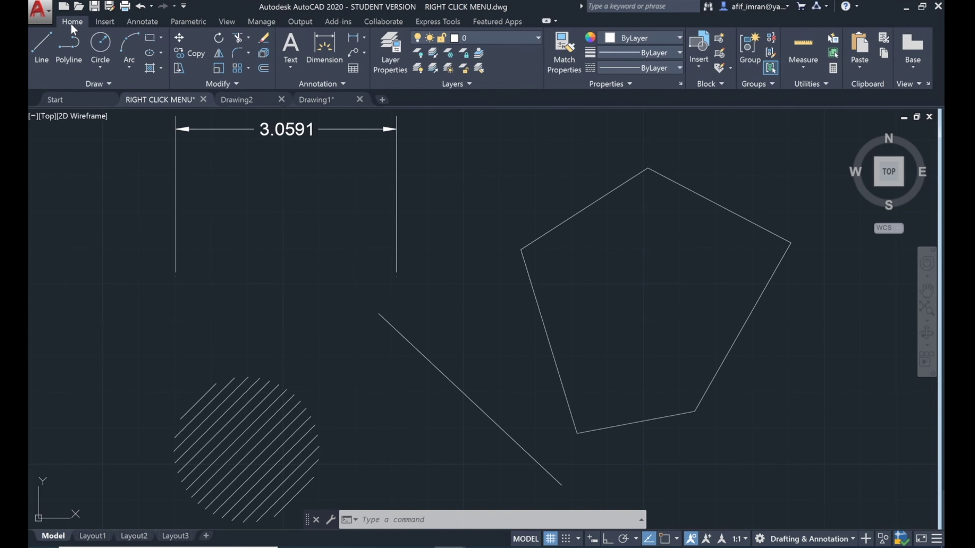
pyautogui.click(44, 38)
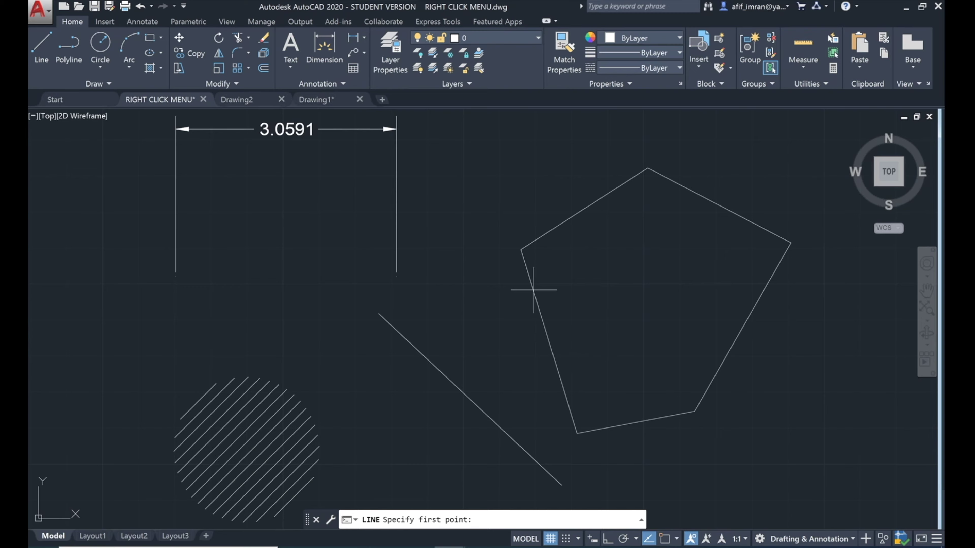
pyautogui.scroll(-5, 480, 286)
pyautogui.click(621, 206)
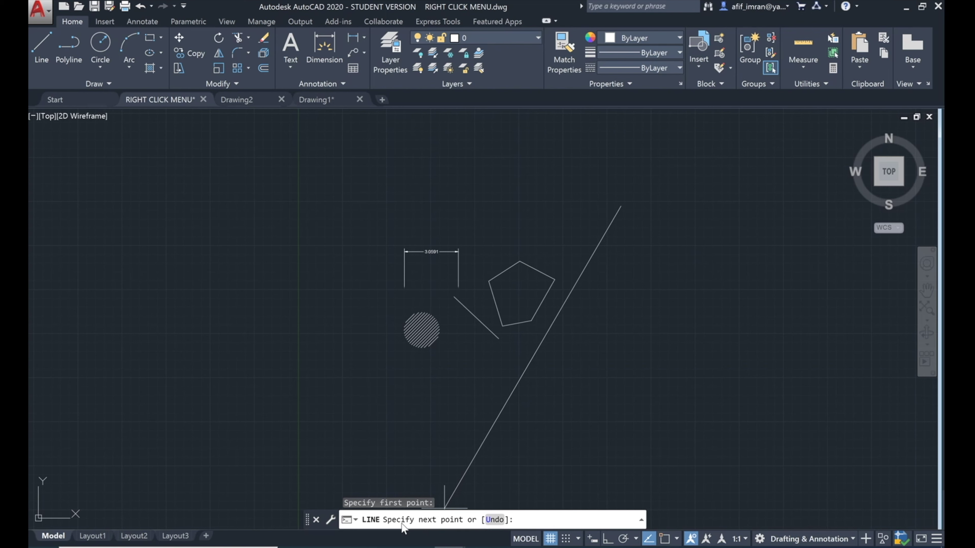
pyautogui.click(685, 237)
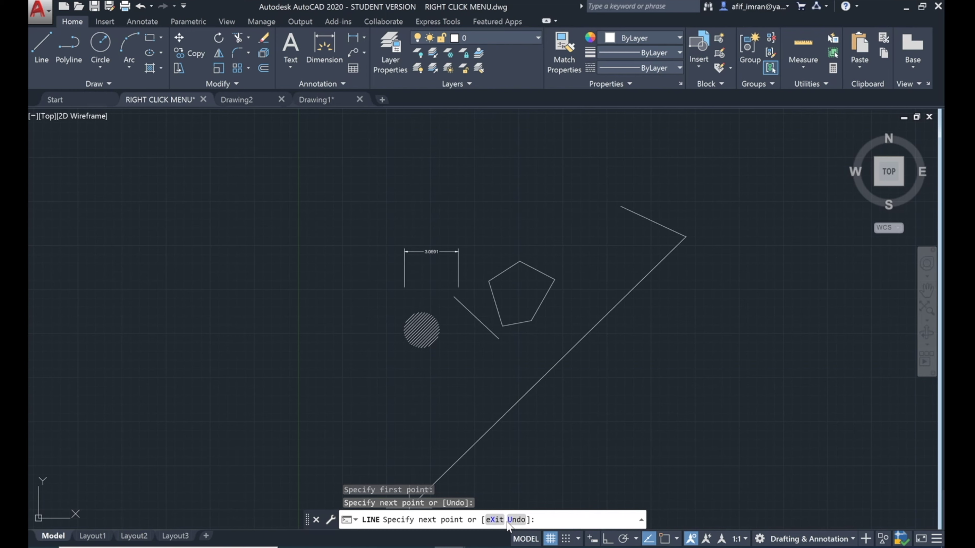
pyautogui.click(673, 322)
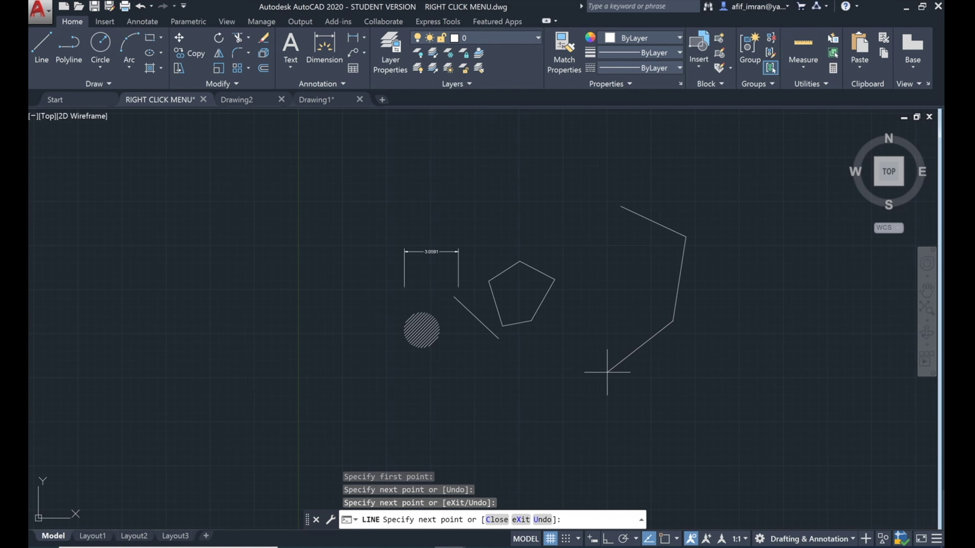
pyautogui.click(522, 519)
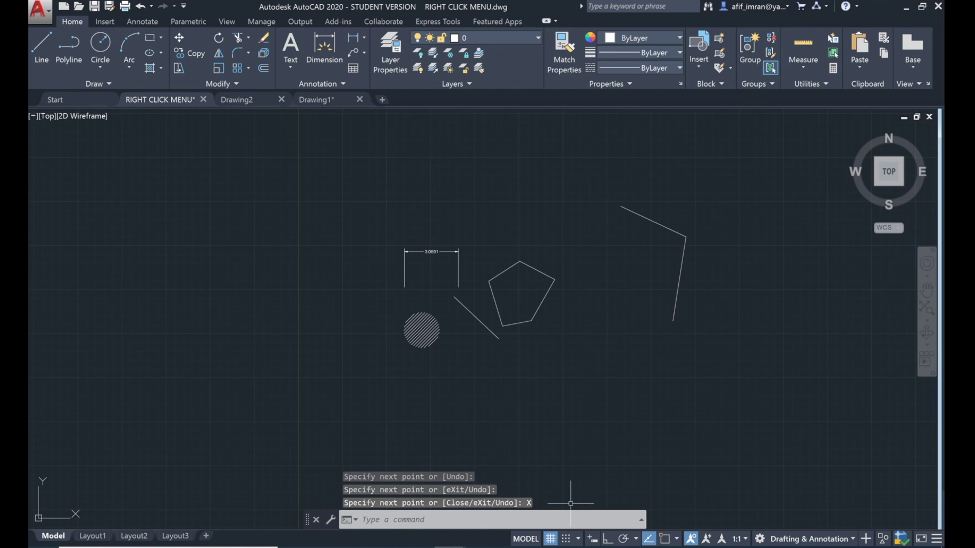
pyautogui.scroll(8, 483, 220)
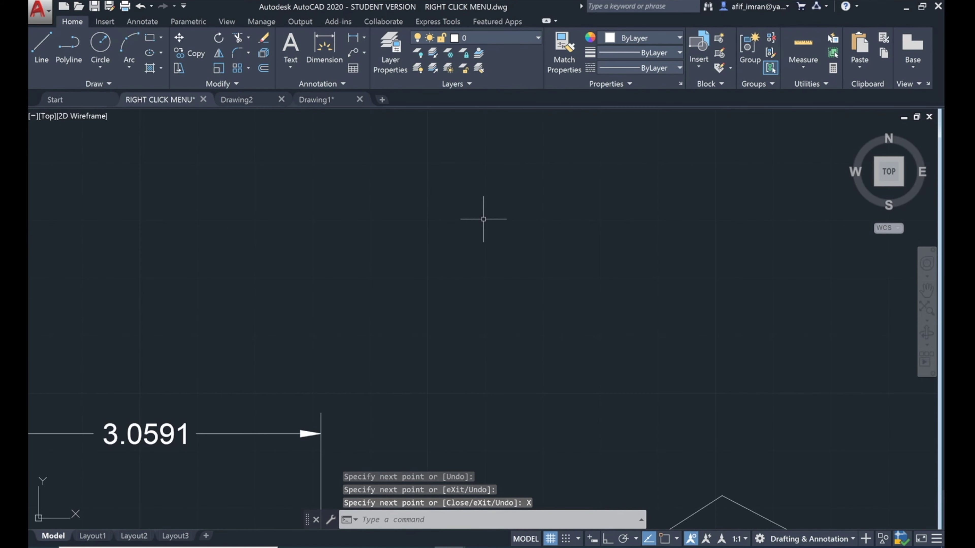
pyautogui.scroll(-2, 483, 219)
pyautogui.scroll(-5, 483, 223)
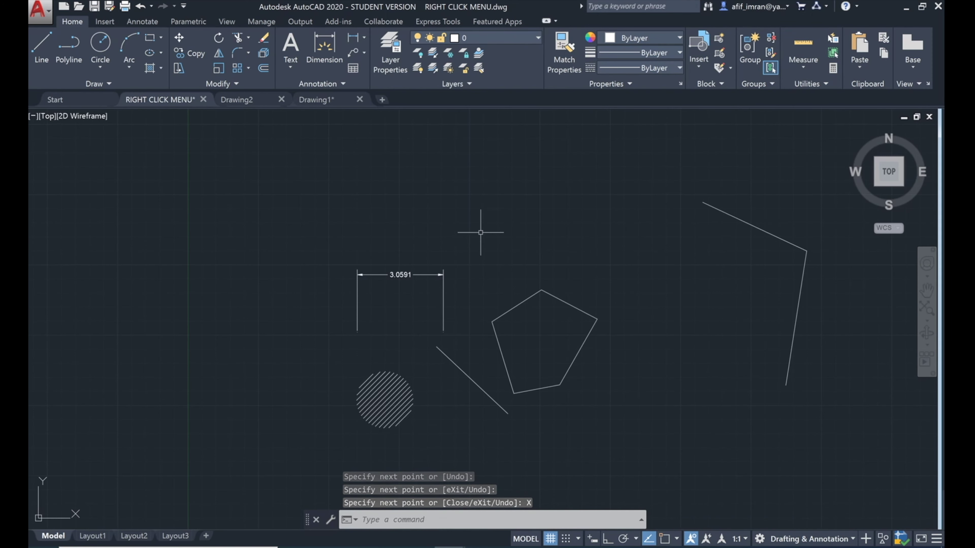
# Step: Drag the floating command line's edge wider and open its wrench customize menu
pyautogui.scroll(3, 467, 359)
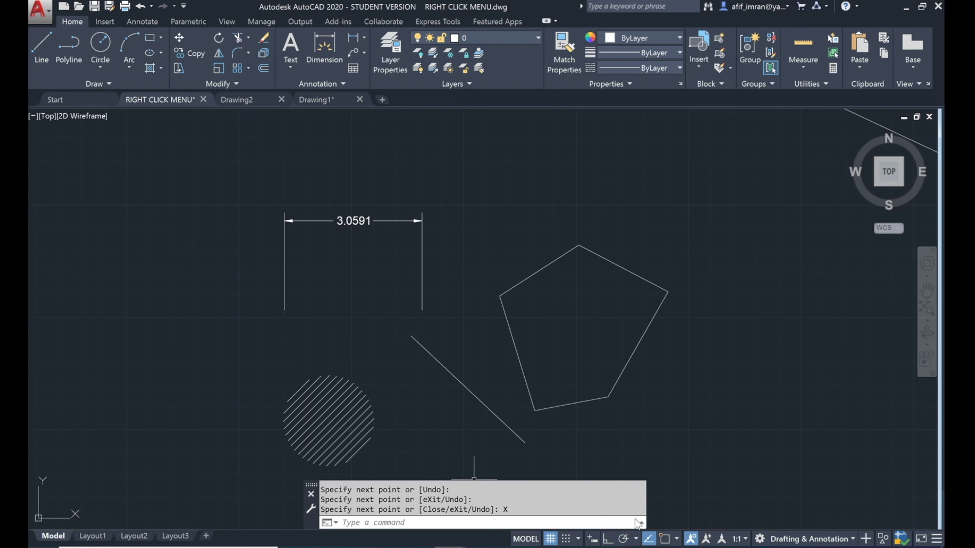
pyautogui.moveTo(648, 523)
pyautogui.mouseDown()
pyautogui.moveTo(860, 509)
pyautogui.moveTo(552, 527)
pyautogui.moveTo(599, 520)
pyautogui.mouseUp()
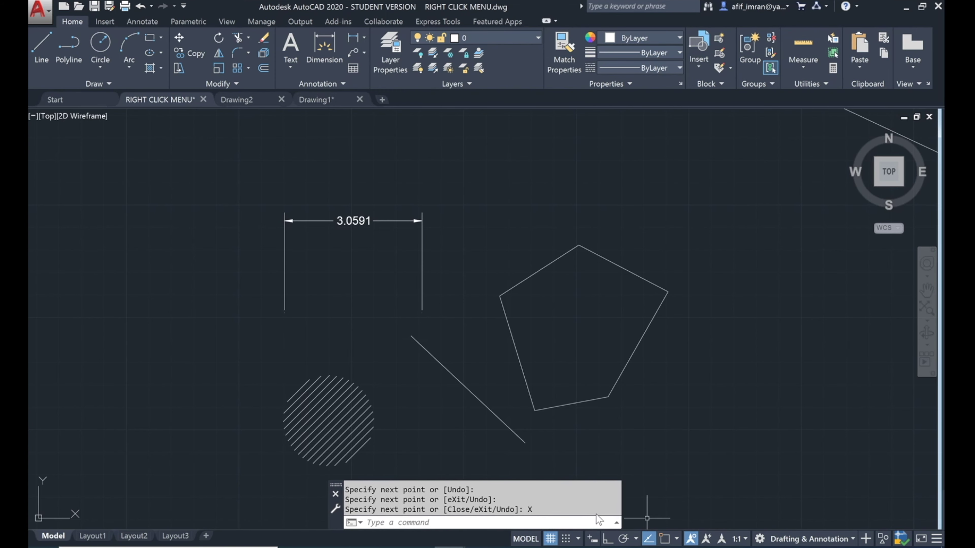
pyautogui.click(336, 511)
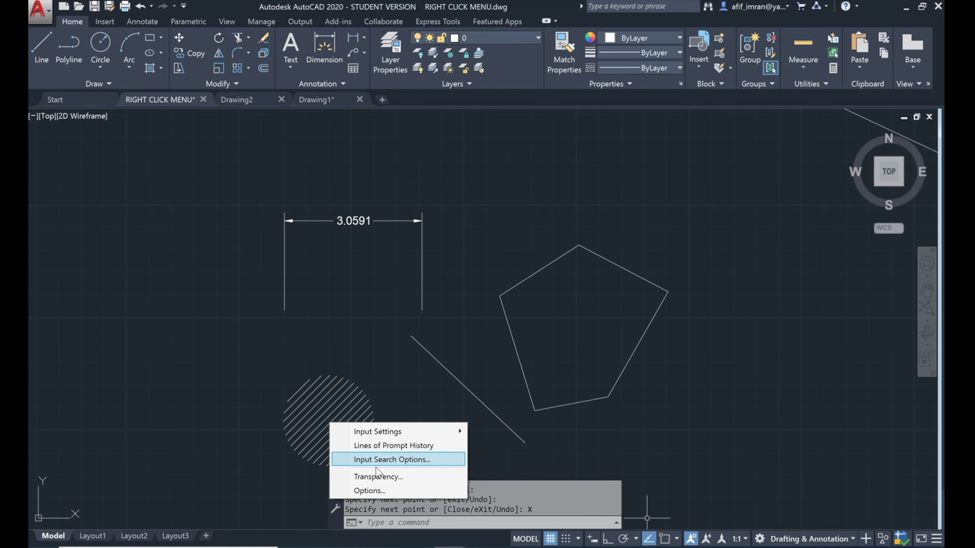
pyautogui.click(369, 490)
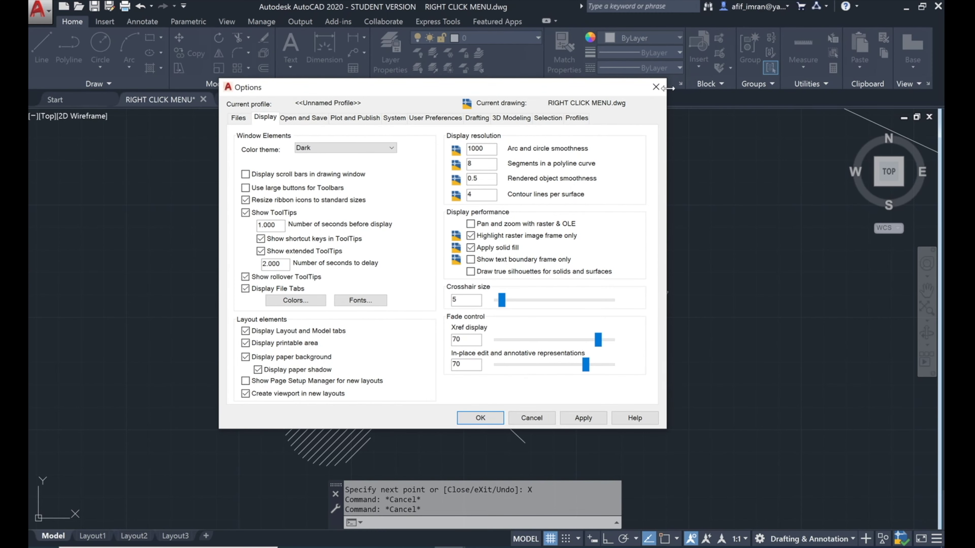
pyautogui.click(656, 87)
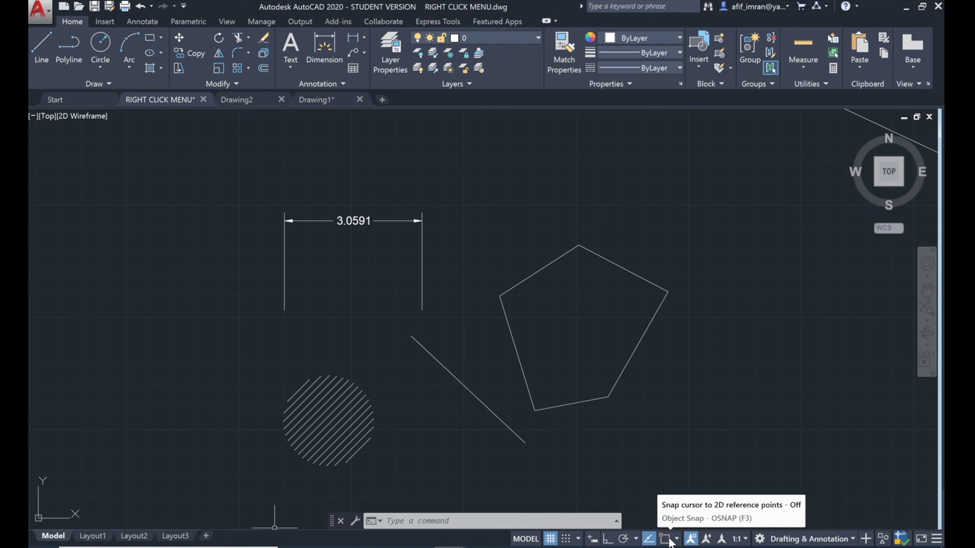
# Step: Turn OSNAP on and open Object Snap Settings from its mode list
pyautogui.click(667, 539)
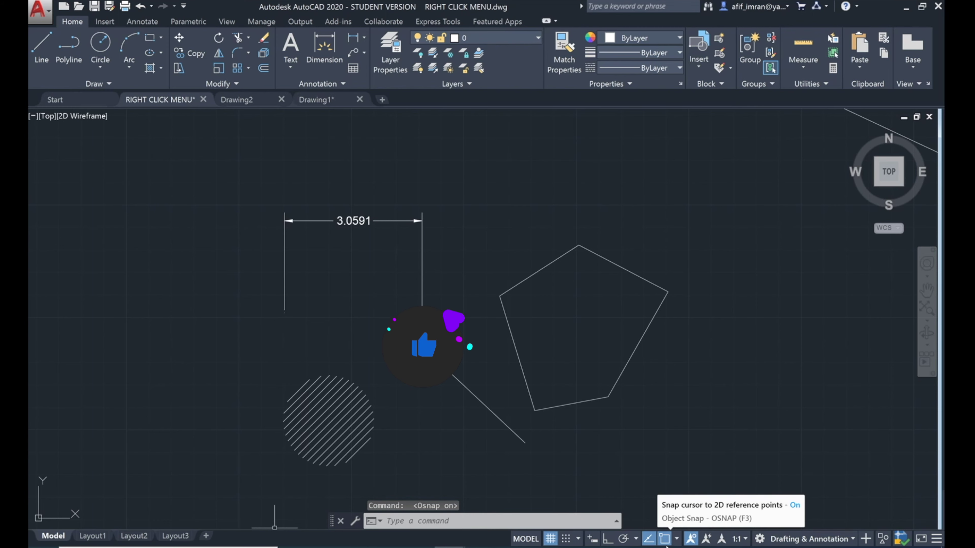
pyautogui.click(677, 539)
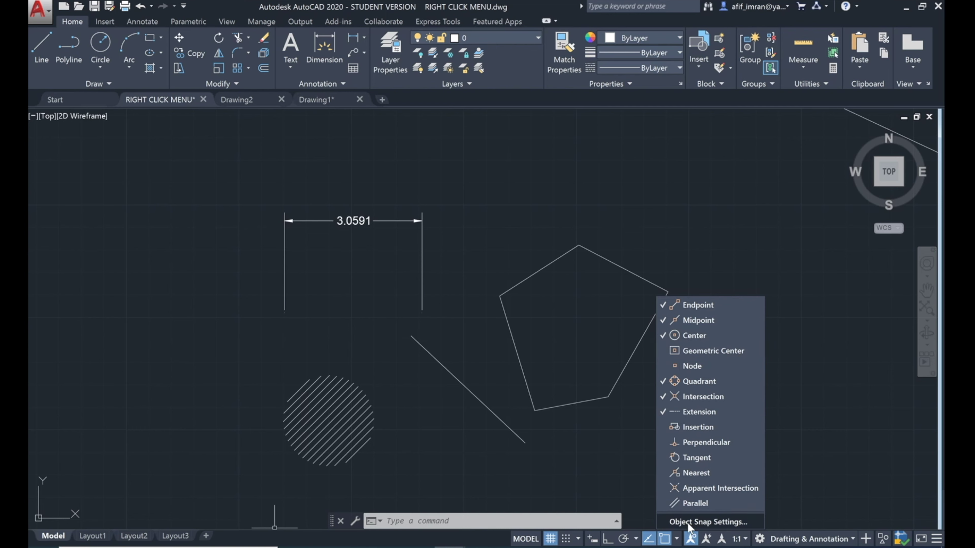
pyautogui.click(700, 523)
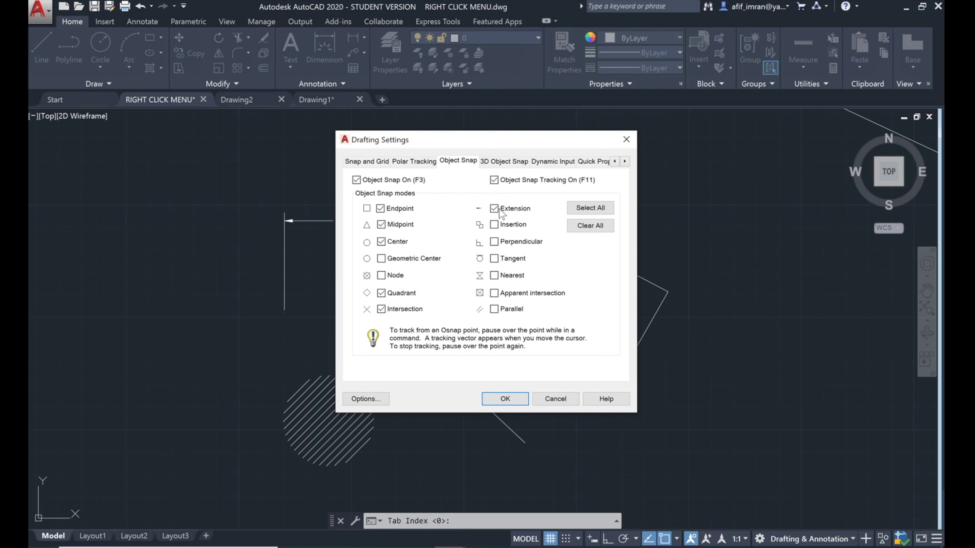
# Step: Browse the Snap and Grid, Polar Tracking, 3D Object Snap and Dynamic Input tabs, then cancel
pyautogui.click(418, 161)
pyautogui.click(380, 161)
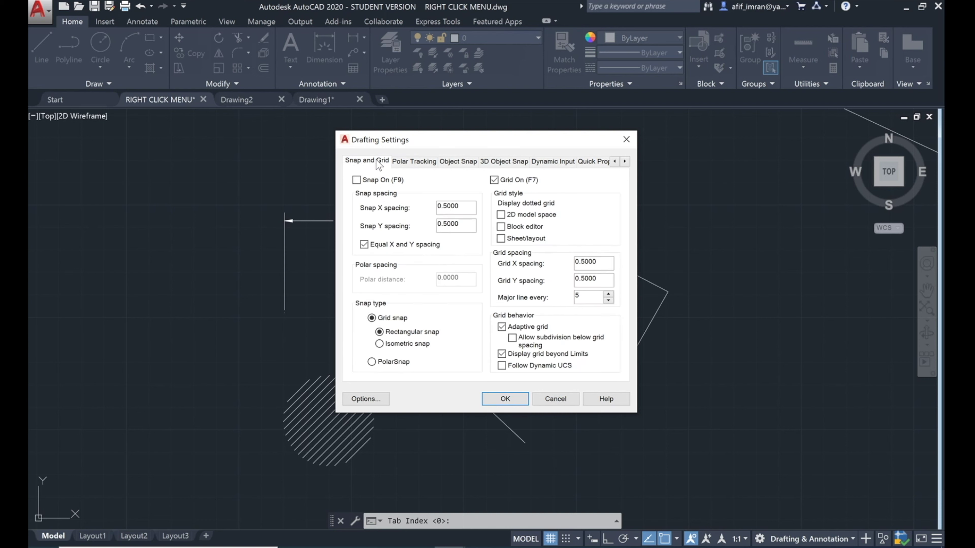
pyautogui.click(408, 162)
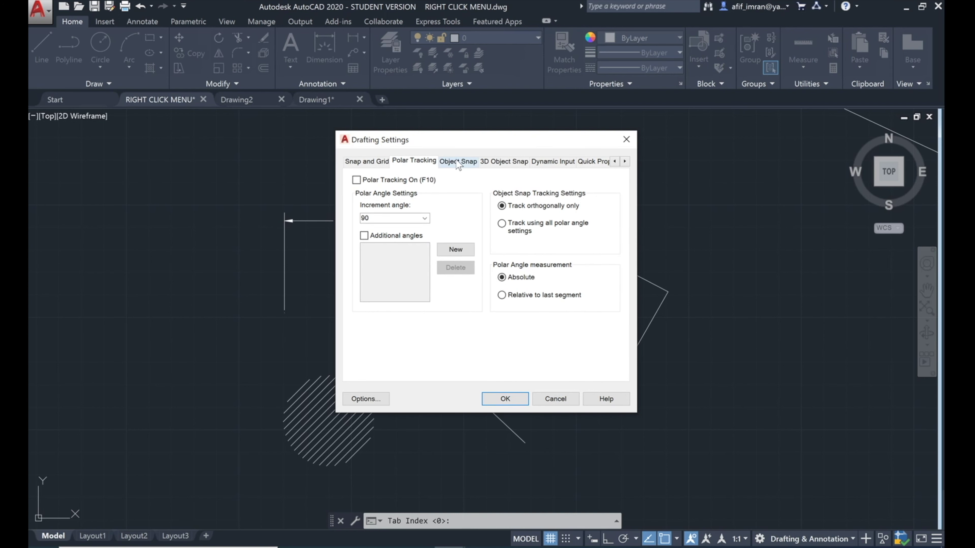
pyautogui.click(509, 164)
pyautogui.click(563, 163)
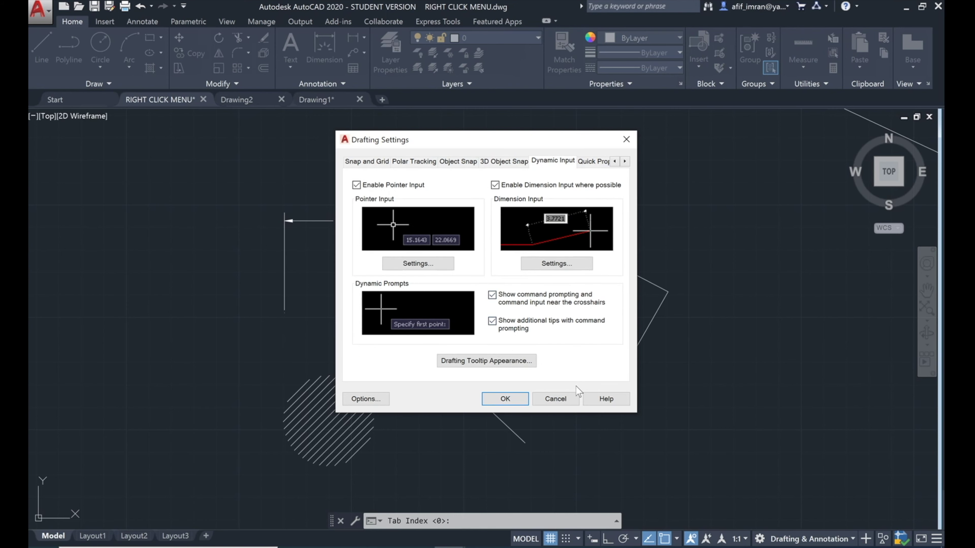
pyautogui.click(561, 397)
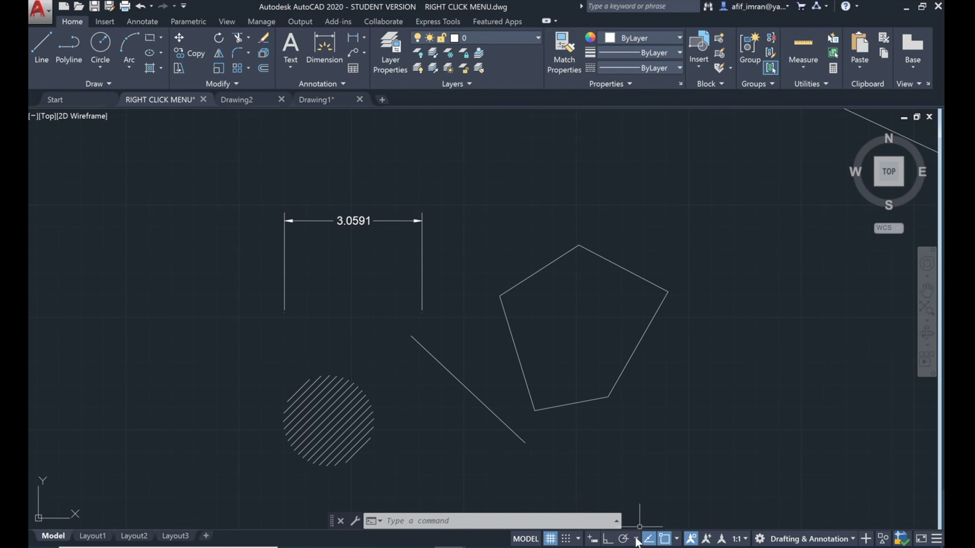
pyautogui.click(637, 539)
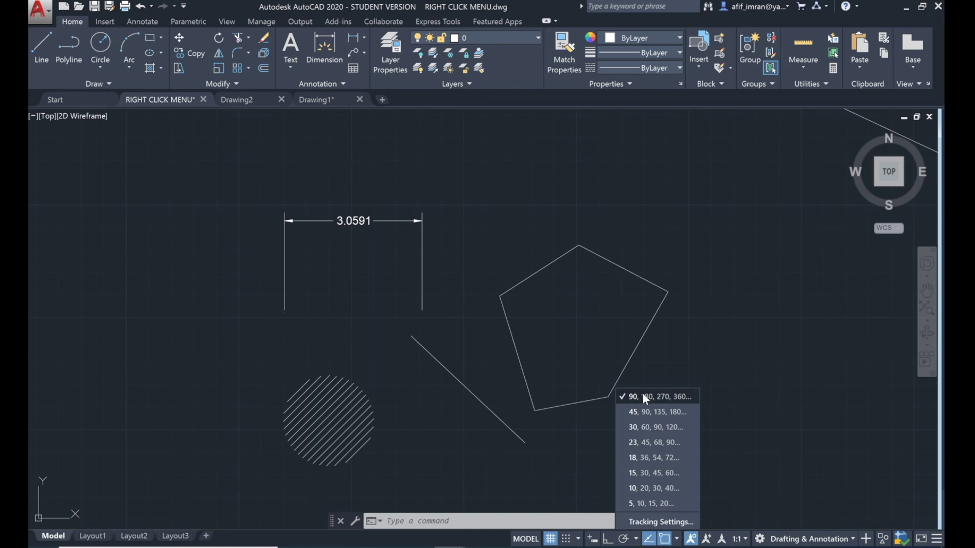
pyautogui.click(753, 450)
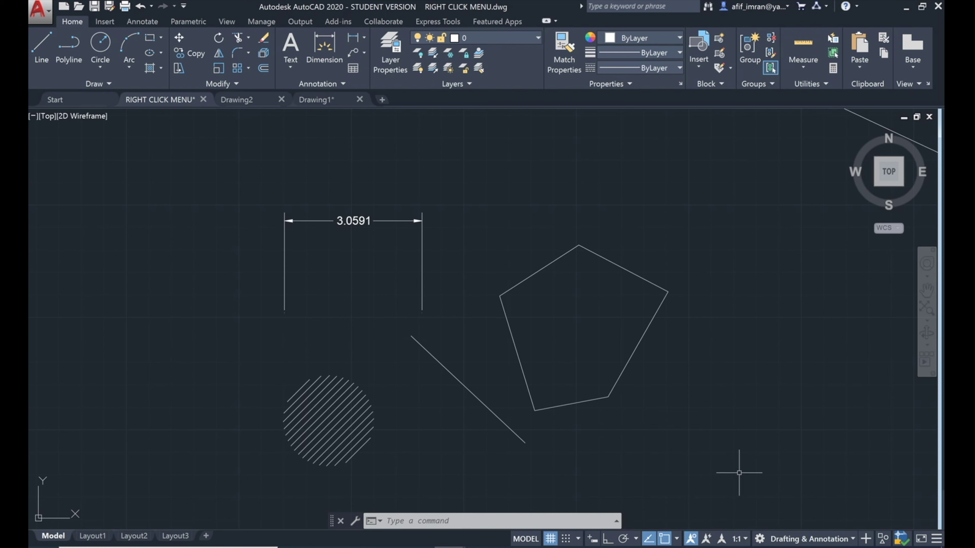
pyautogui.click(745, 541)
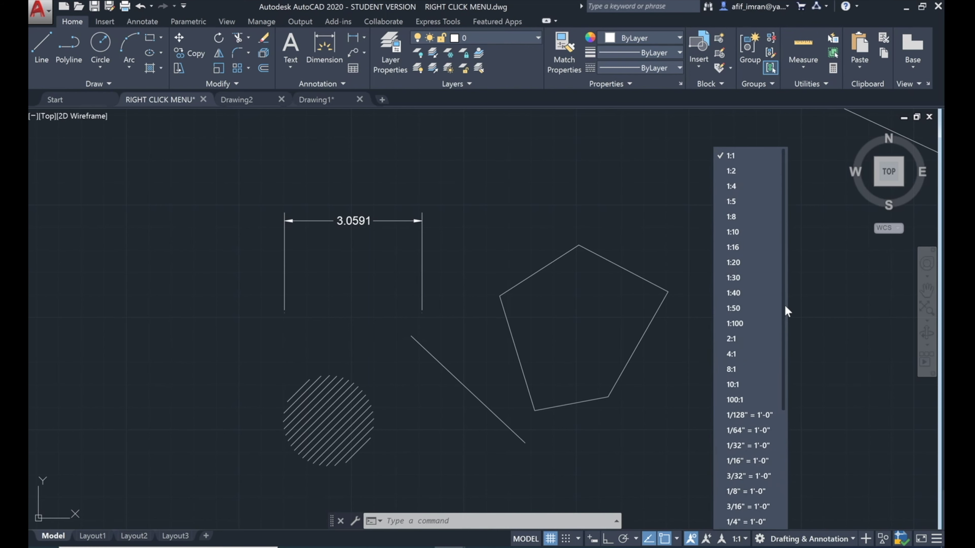
pyautogui.click(827, 442)
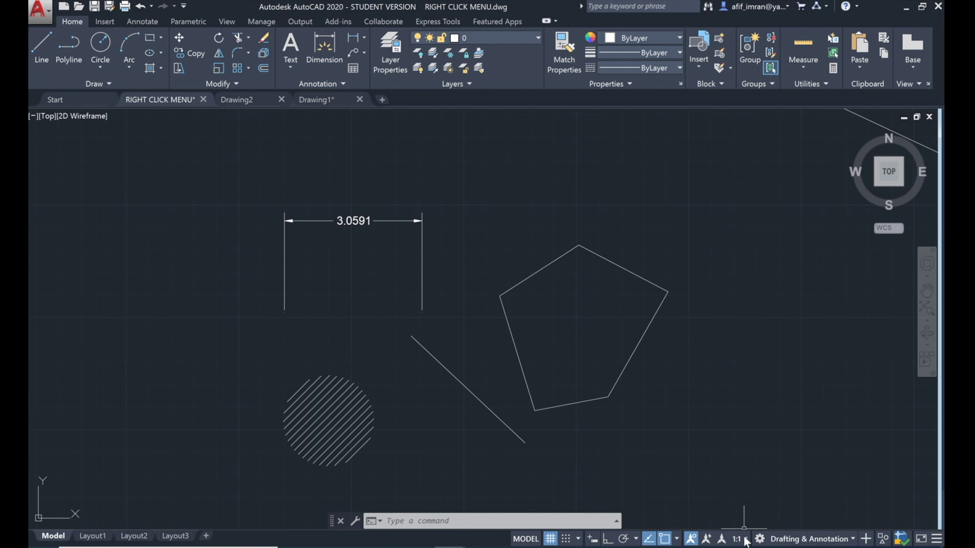
pyautogui.click(937, 539)
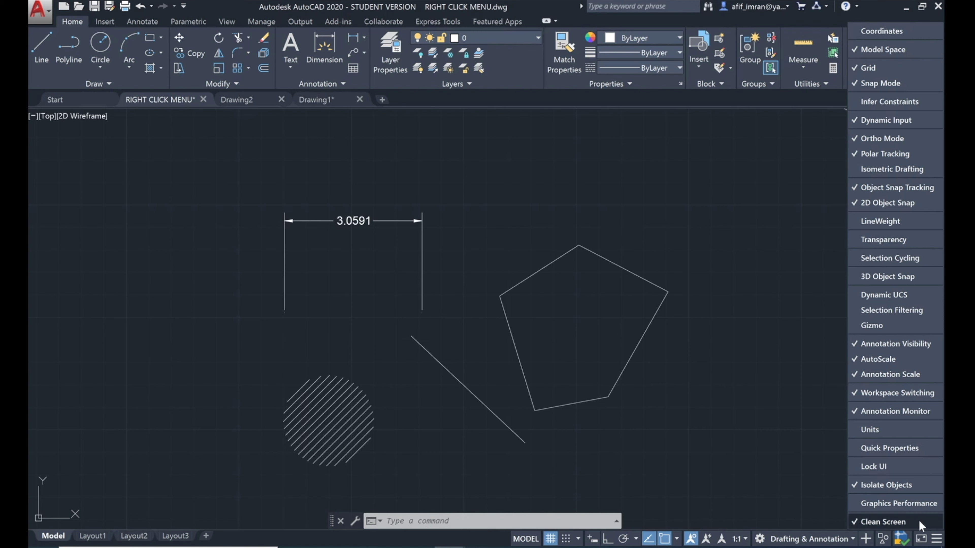
pyautogui.click(938, 541)
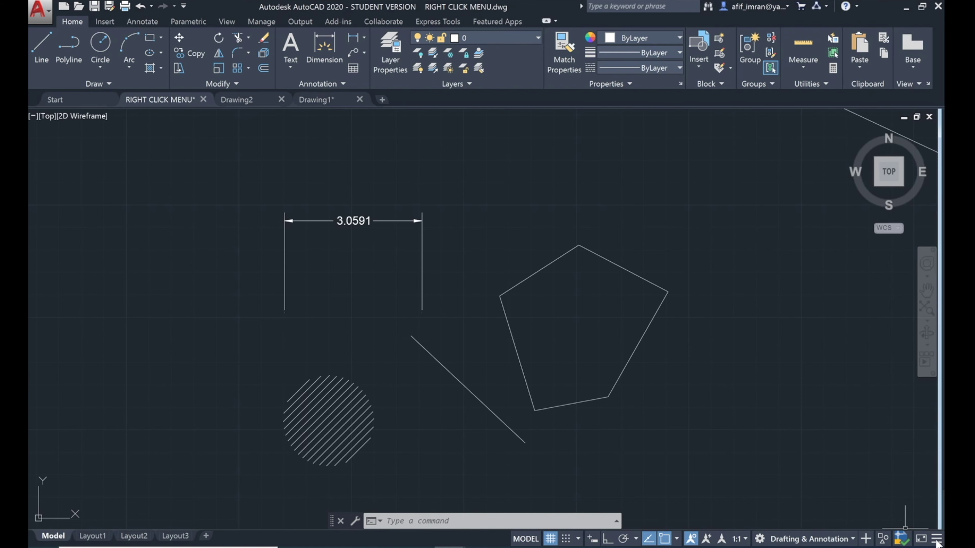
pyautogui.click(936, 539)
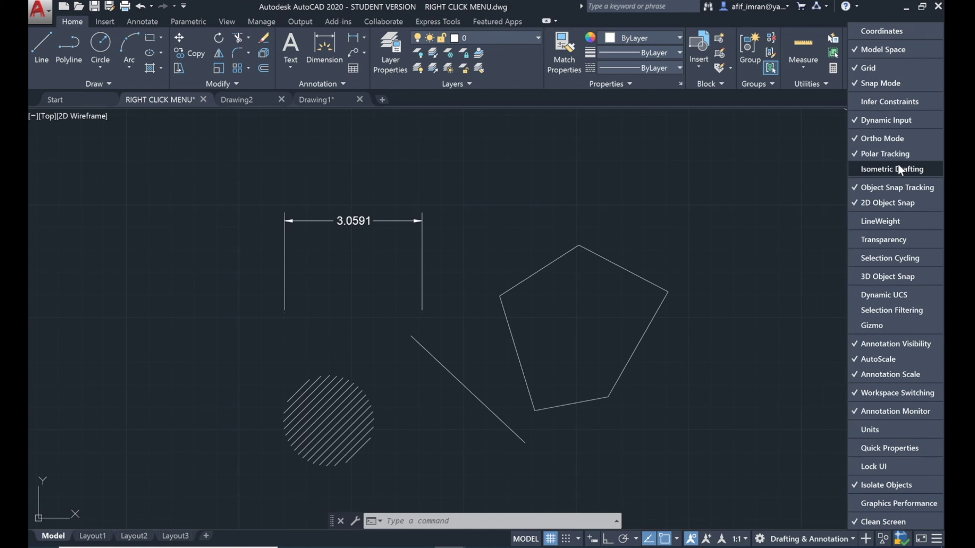
pyautogui.click(876, 189)
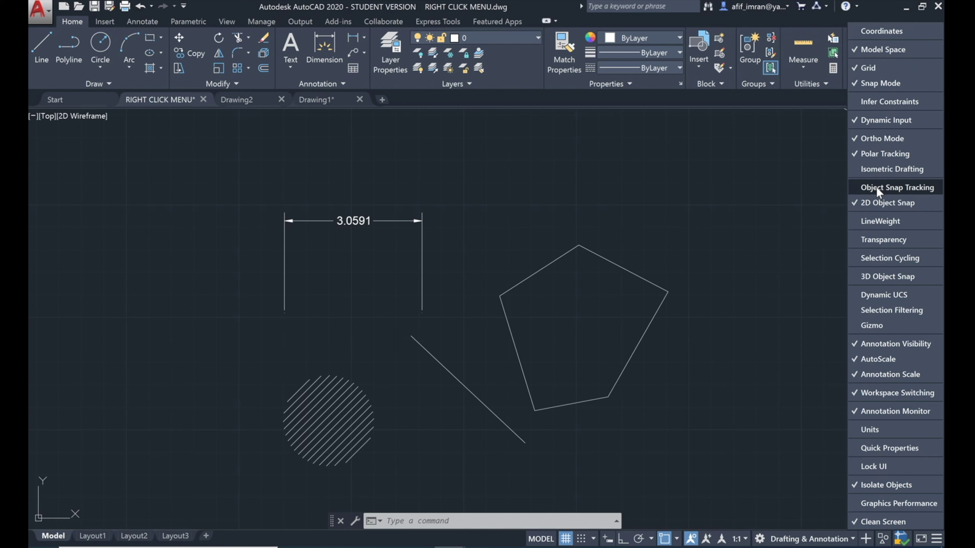
pyautogui.click(879, 188)
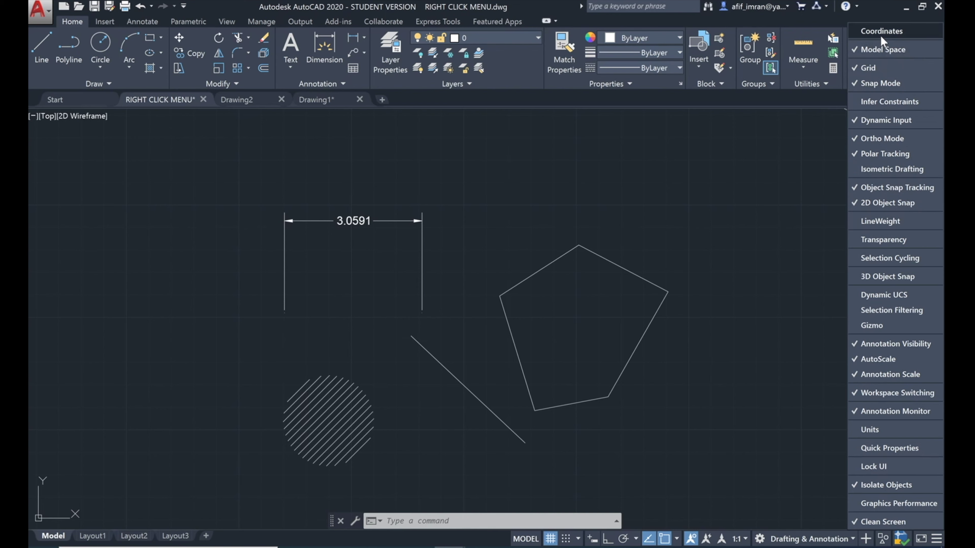
pyautogui.click(871, 122)
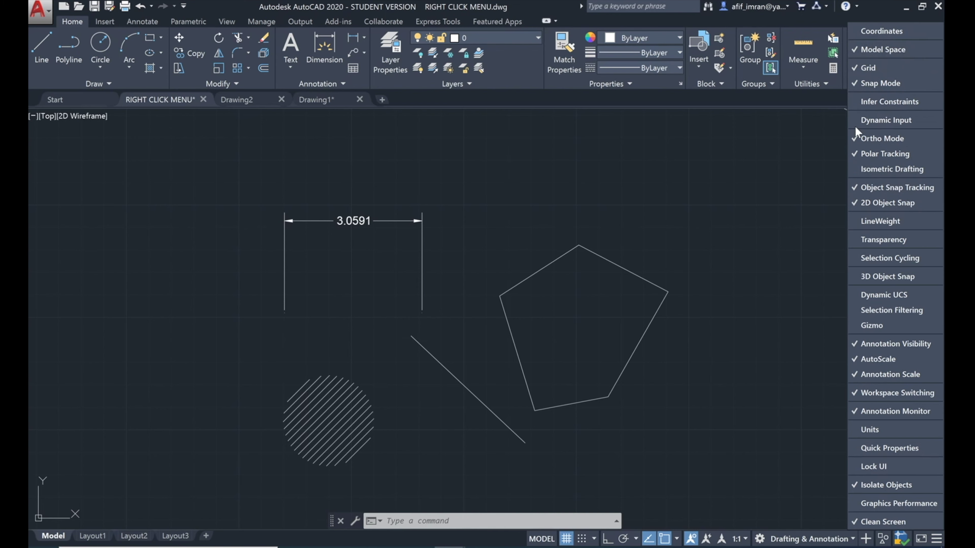
pyautogui.click(871, 121)
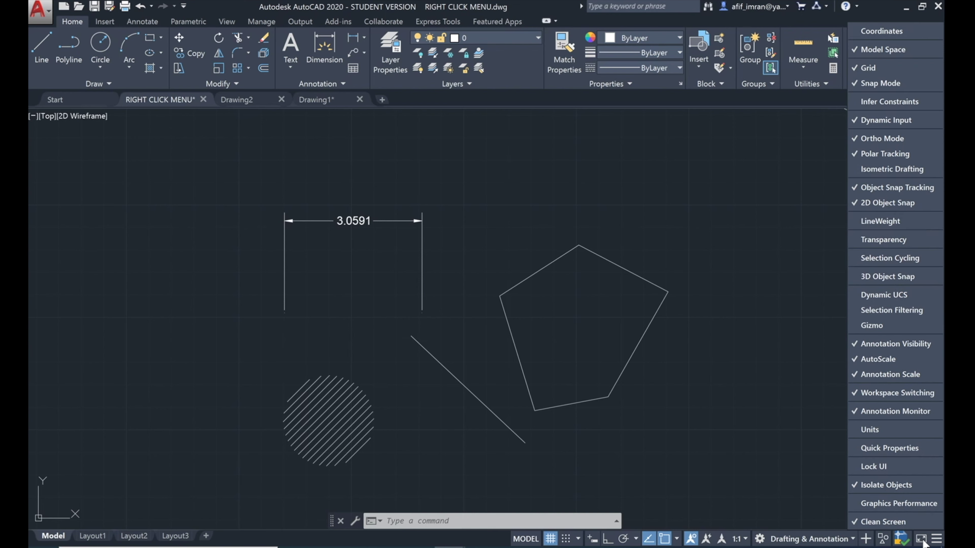
pyautogui.click(939, 541)
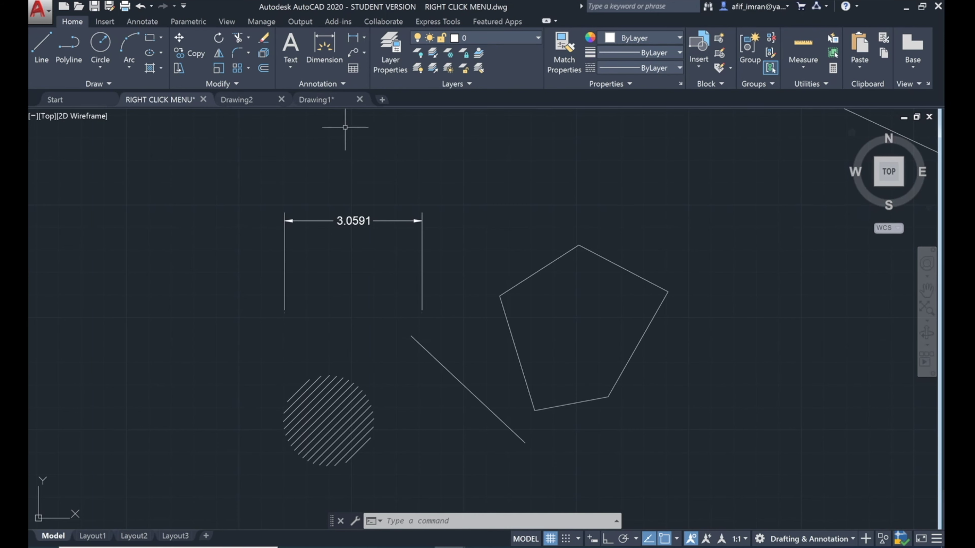
# Step: Try Clean Screen, undo a stray selection, then maximize the window and turn Clean Screen off
pyautogui.click(923, 538)
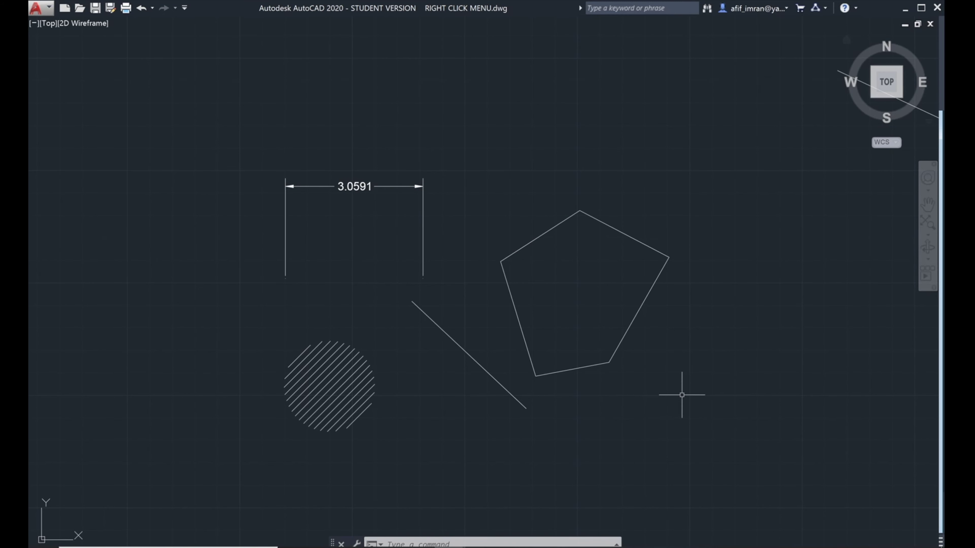
pyautogui.click(854, 490)
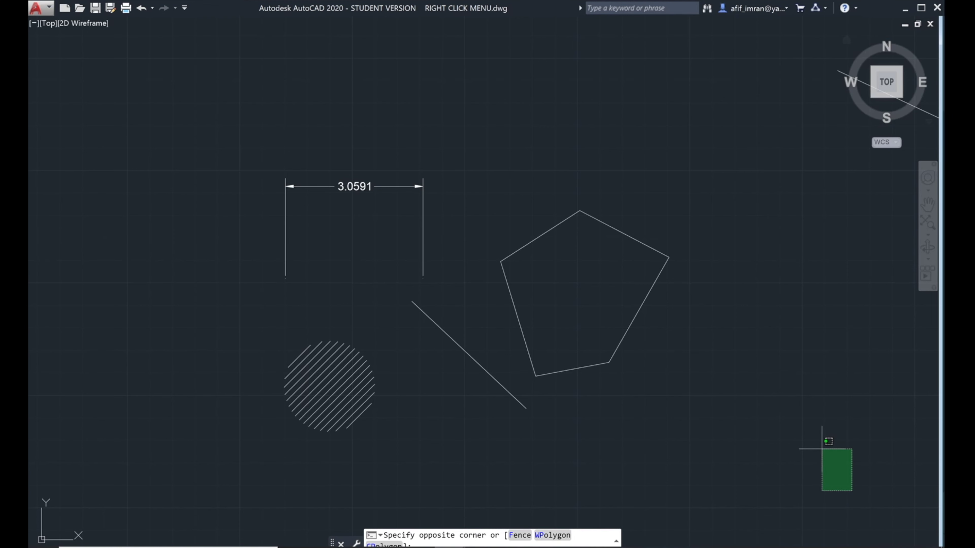
pyautogui.hotkey('ctrl', 'z')
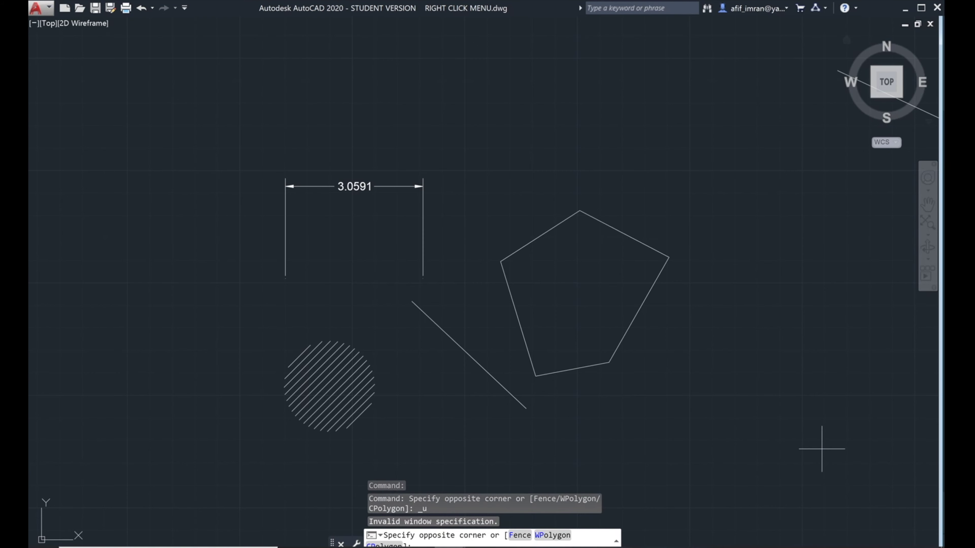
pyautogui.click(851, 491)
pyautogui.click(896, 539)
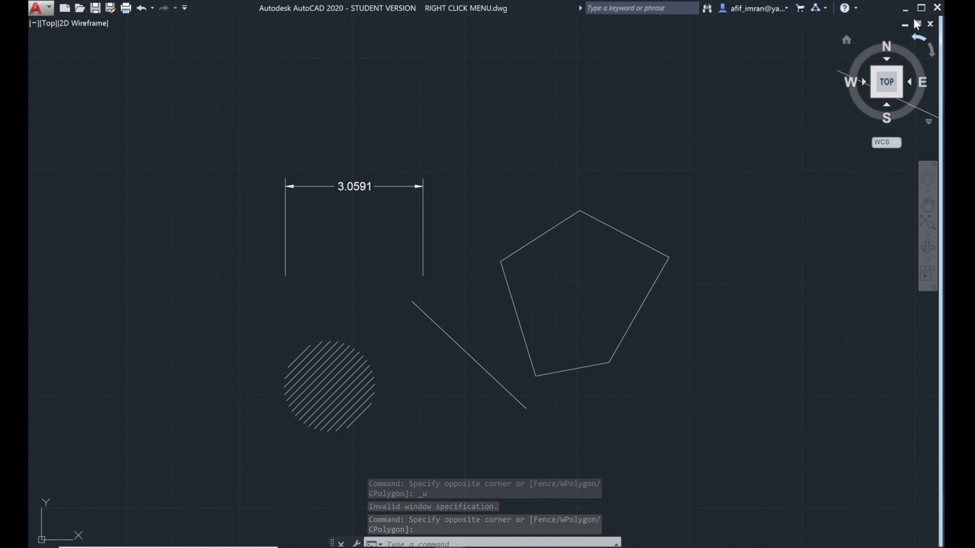
pyautogui.click(920, 7)
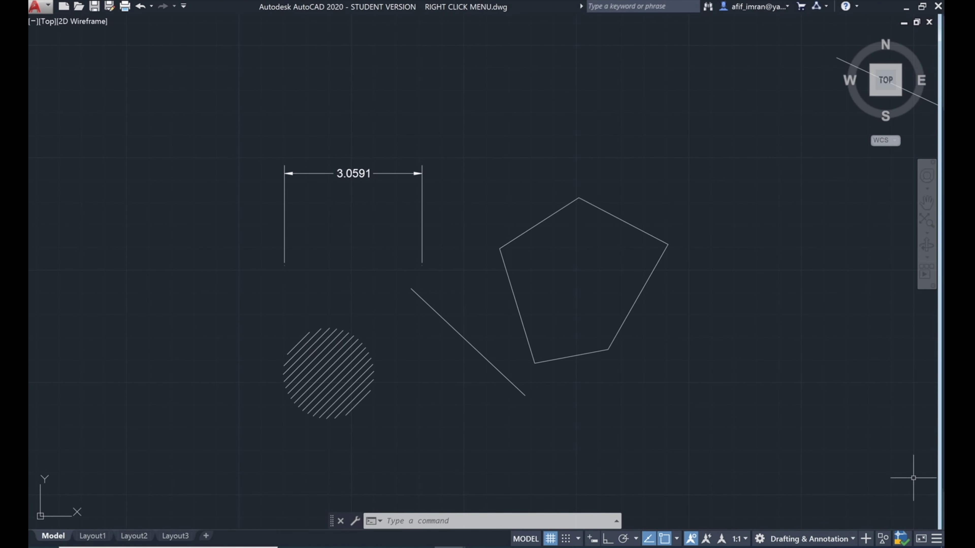
pyautogui.click(917, 539)
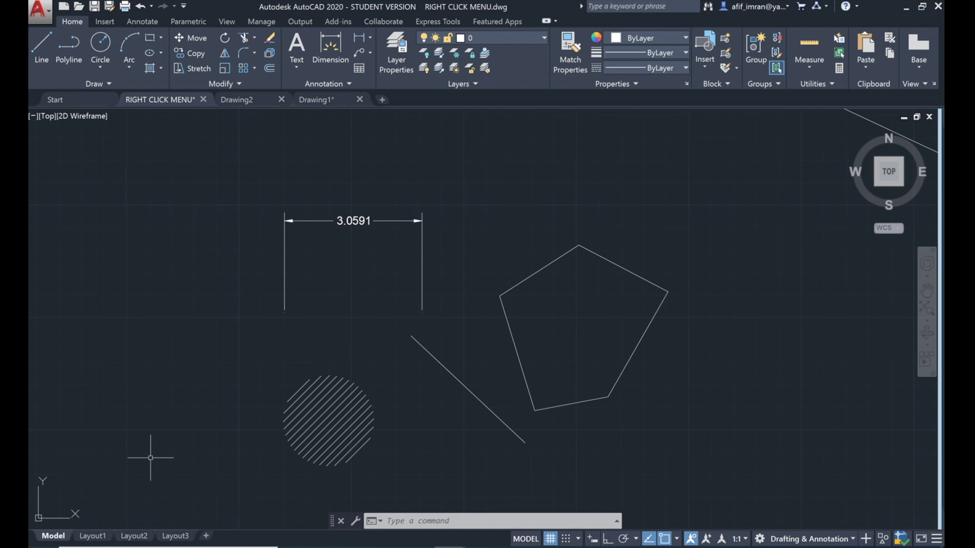
pyautogui.moveTo(926, 202)
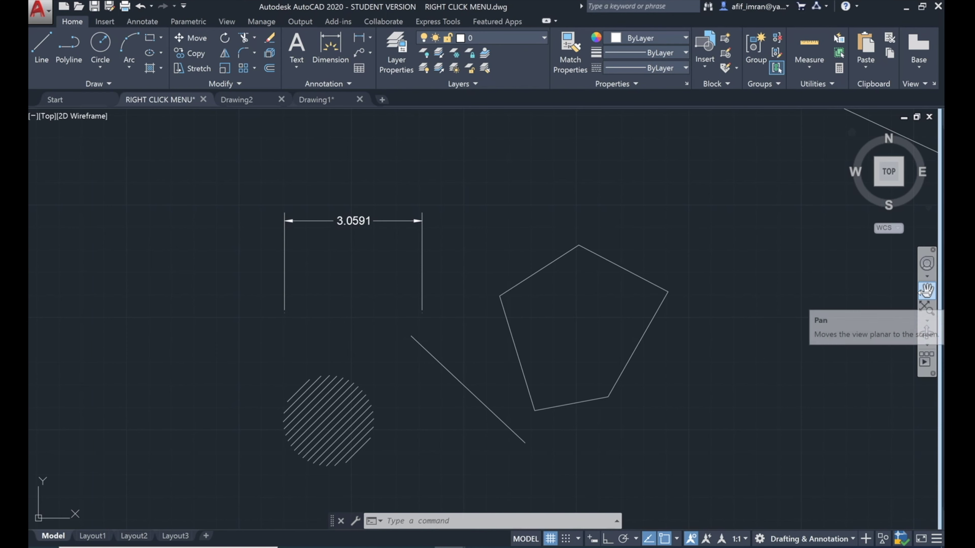
# Step: Pan the drawing left and up, then Zoom Extents to fit every object in view
pyautogui.click(926, 290)
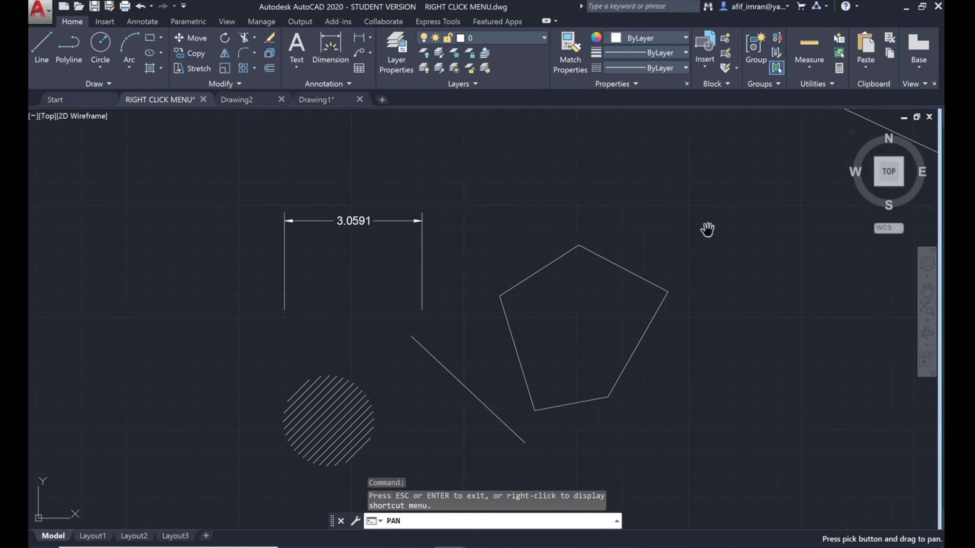
pyautogui.moveTo(707, 229); pyautogui.dragTo(674, 216)
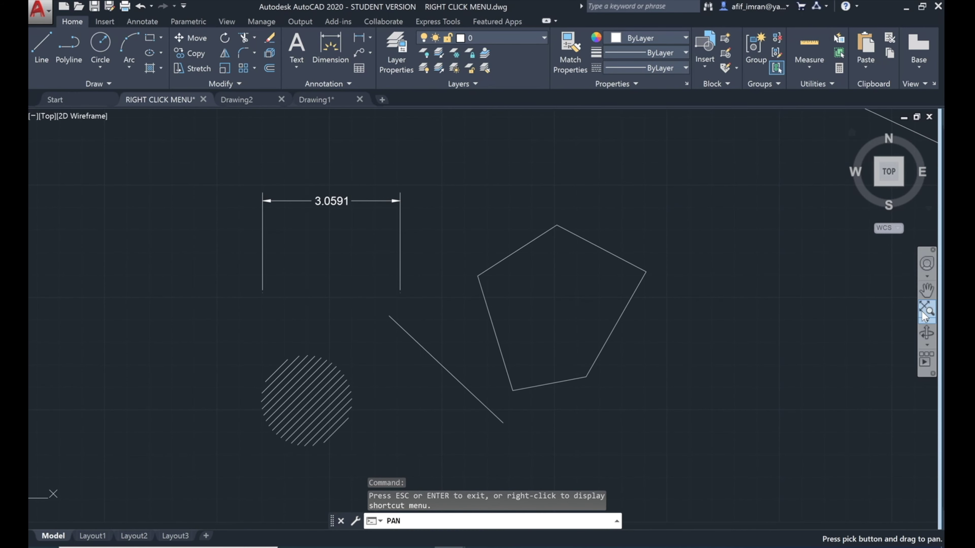
pyautogui.click(927, 319)
pyautogui.click(789, 282)
pyautogui.scroll(-10, 705, 307)
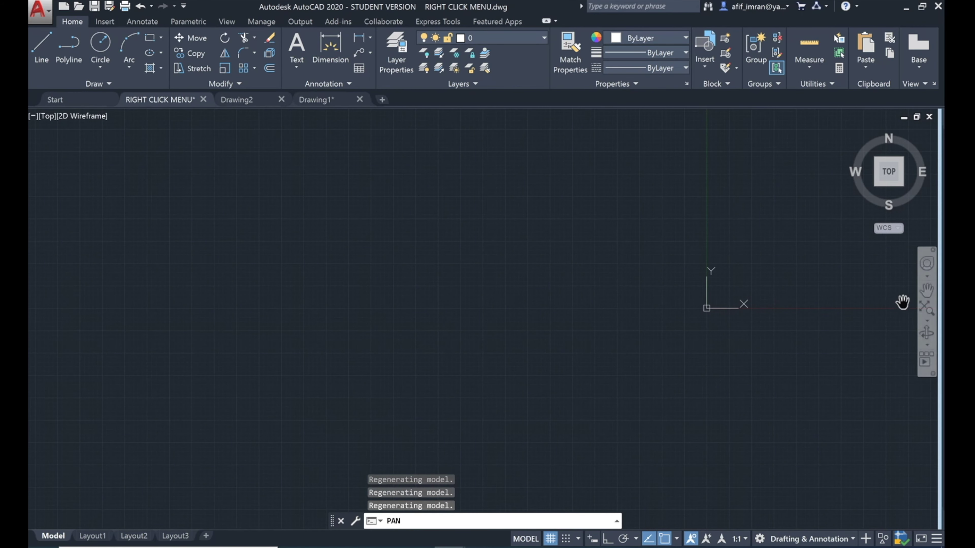
pyautogui.click(926, 309)
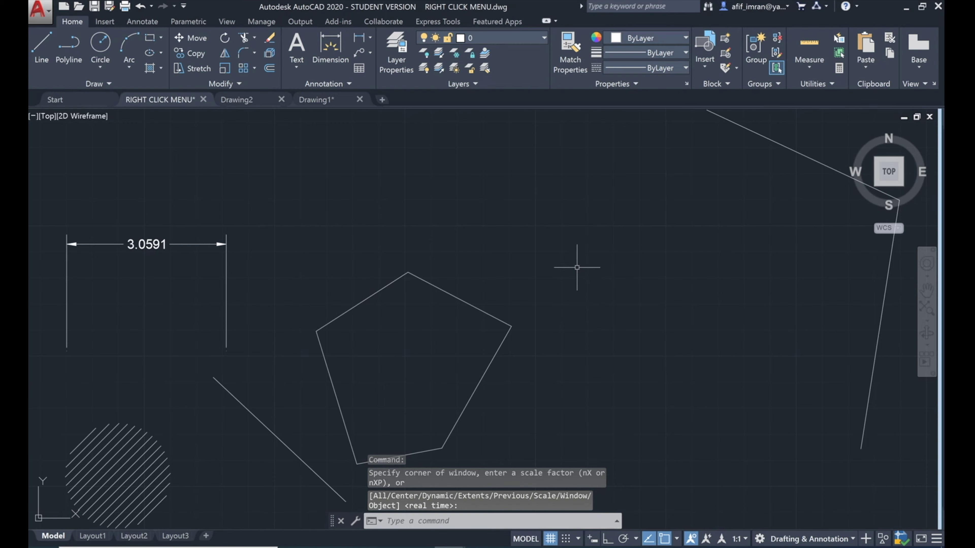
pyautogui.scroll(-2, 577, 268)
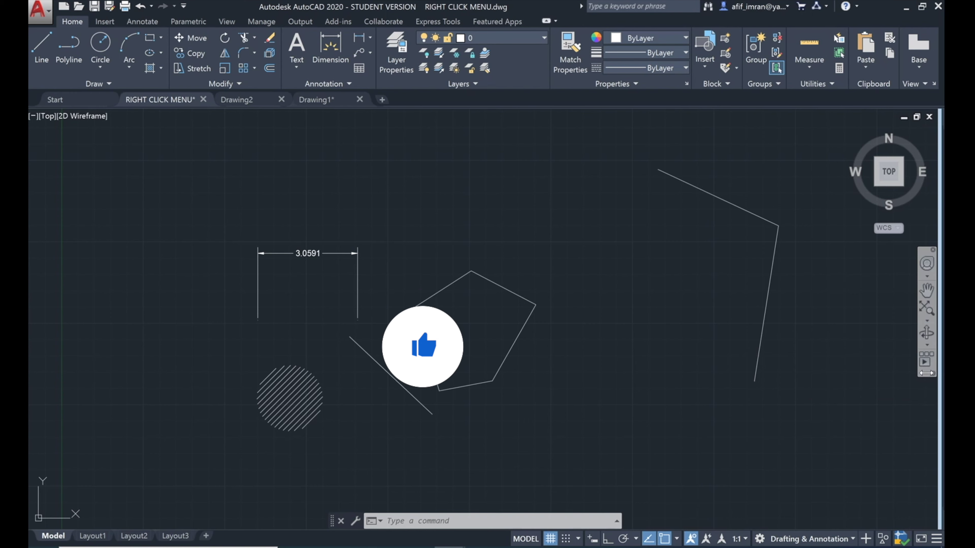
# Step: Remove ShowMotion from the navigation bar via its customize menu
pyautogui.rightClick(924, 366)
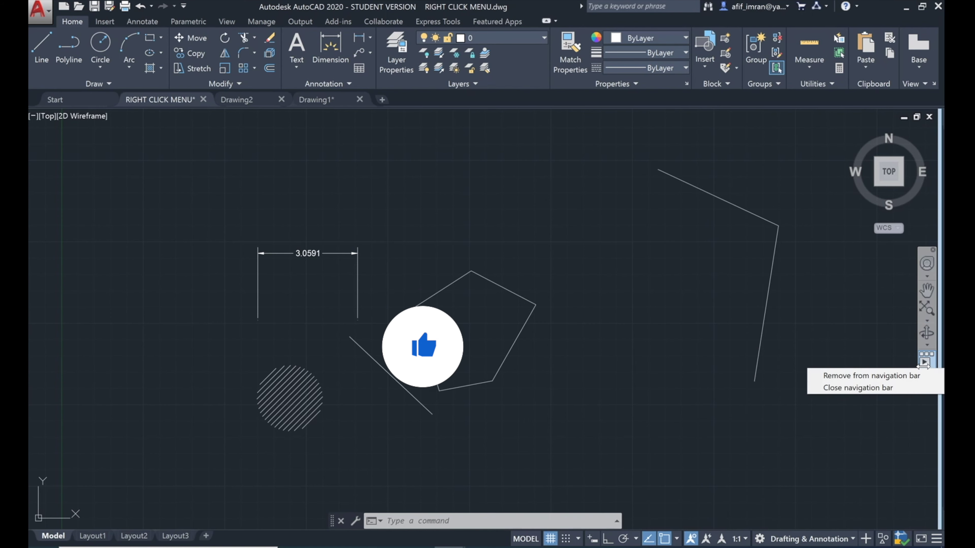
pyautogui.click(928, 253)
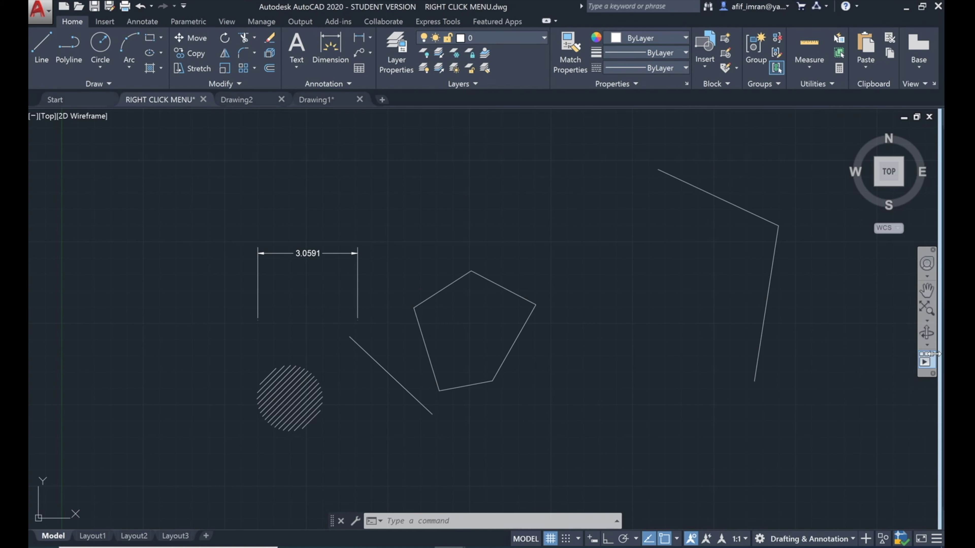
pyautogui.click(930, 373)
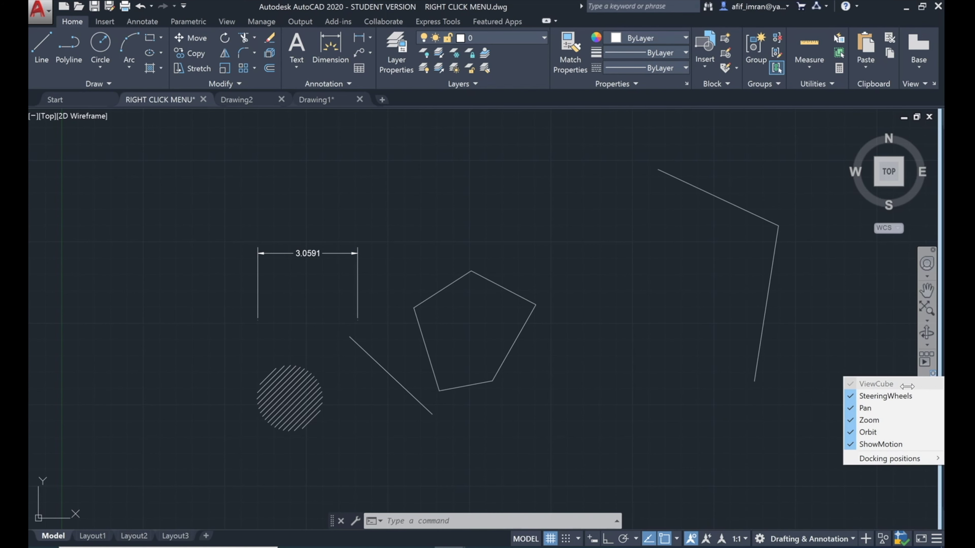
pyautogui.press('Escape')
pyautogui.press('Escape')
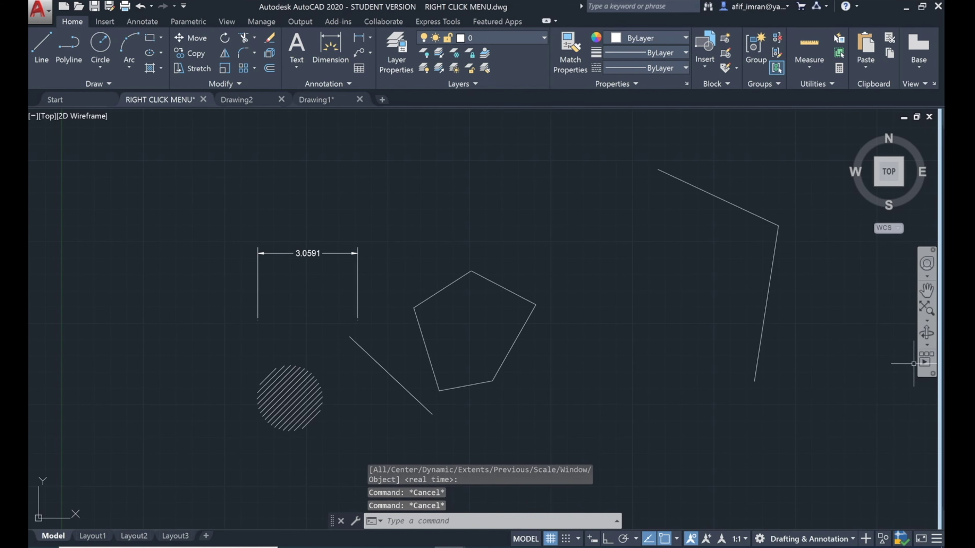
pyautogui.click(930, 372)
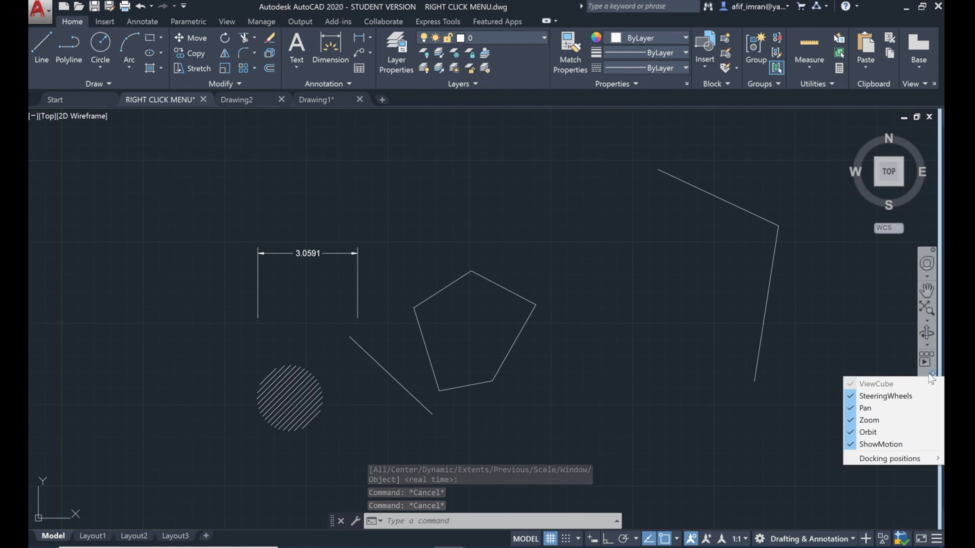
pyautogui.click(871, 445)
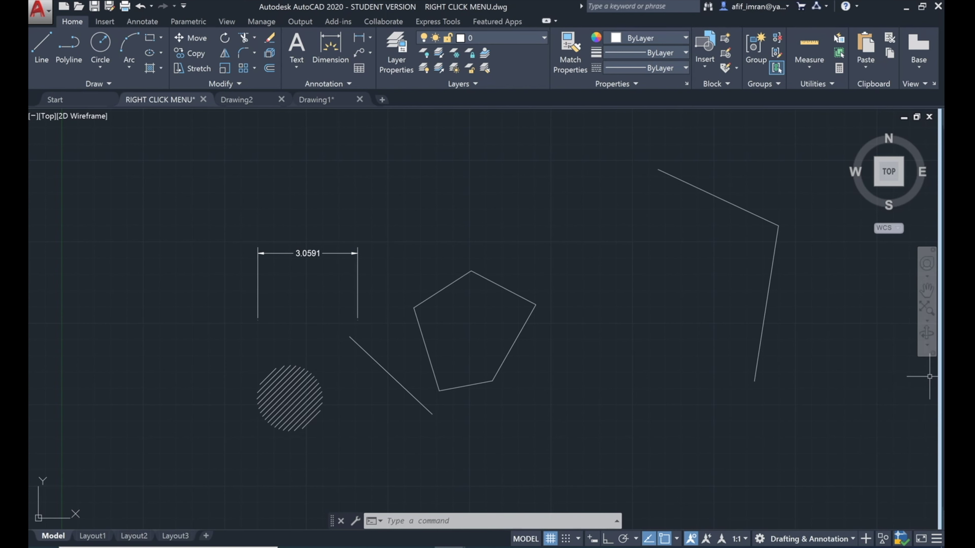
# Step: Remove SteeringWheels from the navigation bar and cancel a stray selection window
pyautogui.click(934, 352)
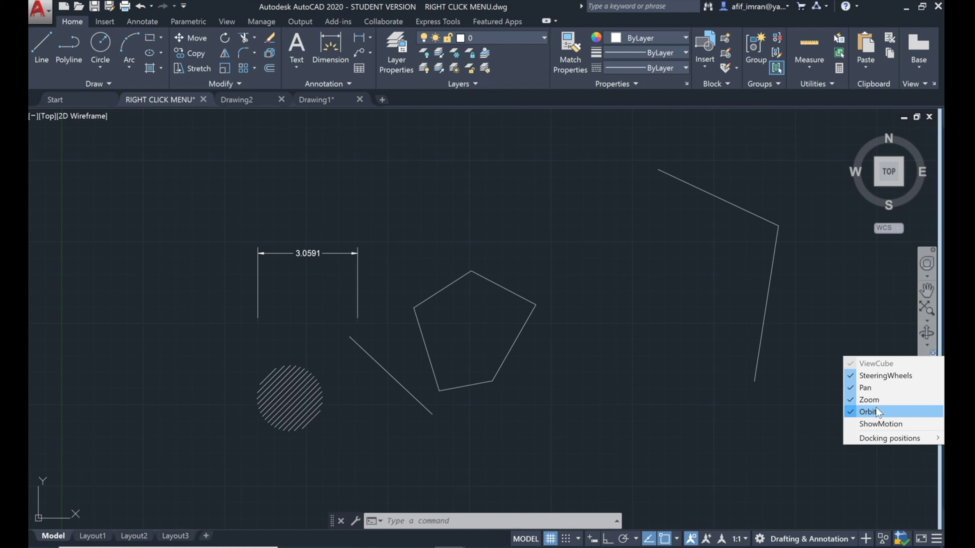
pyautogui.click(873, 376)
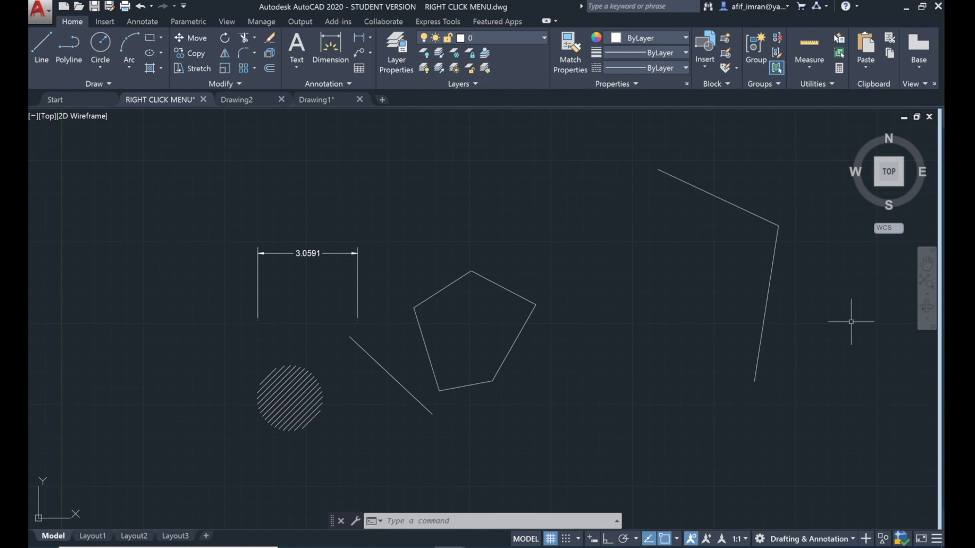
pyautogui.click(844, 317)
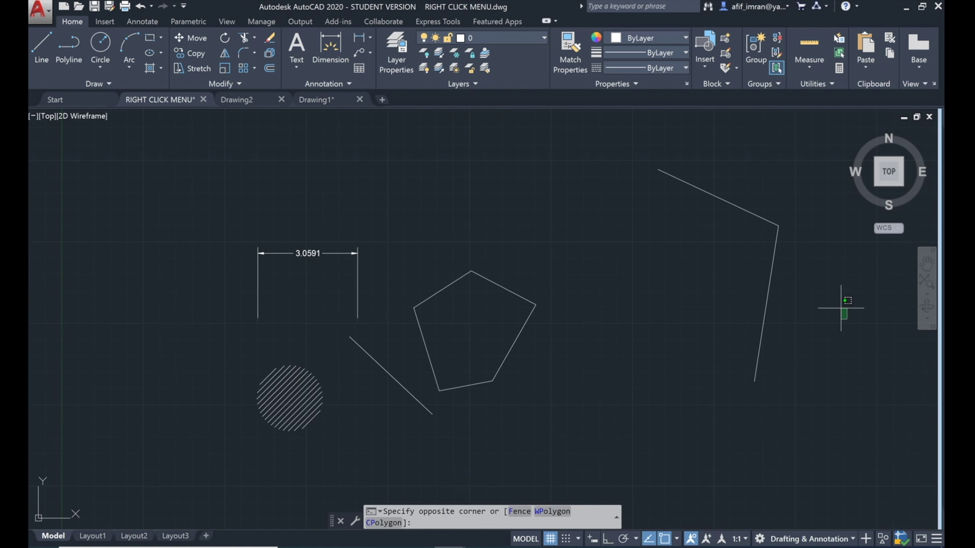
pyautogui.press('Escape')
pyautogui.press('Escape')
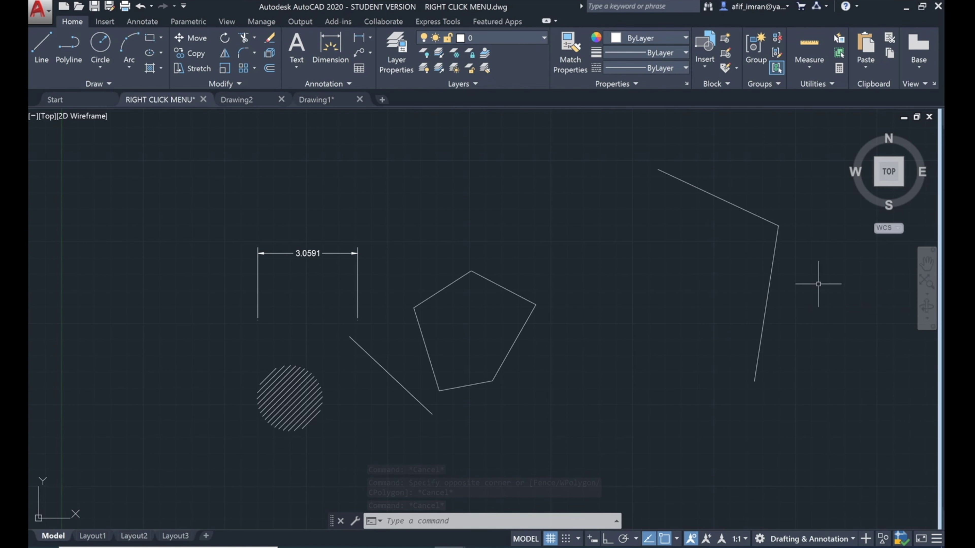
pyautogui.click(619, 8)
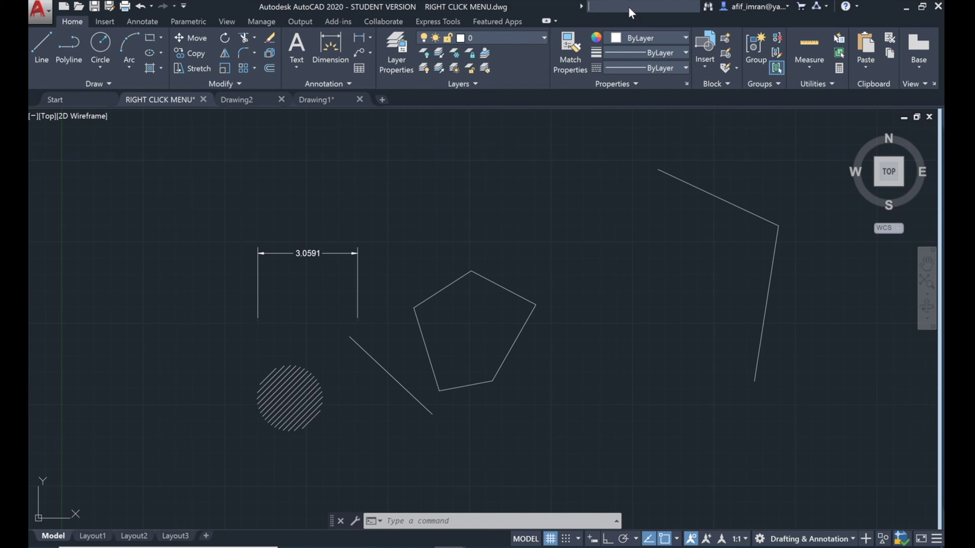
pyautogui.write('line')
pyautogui.press('Return')
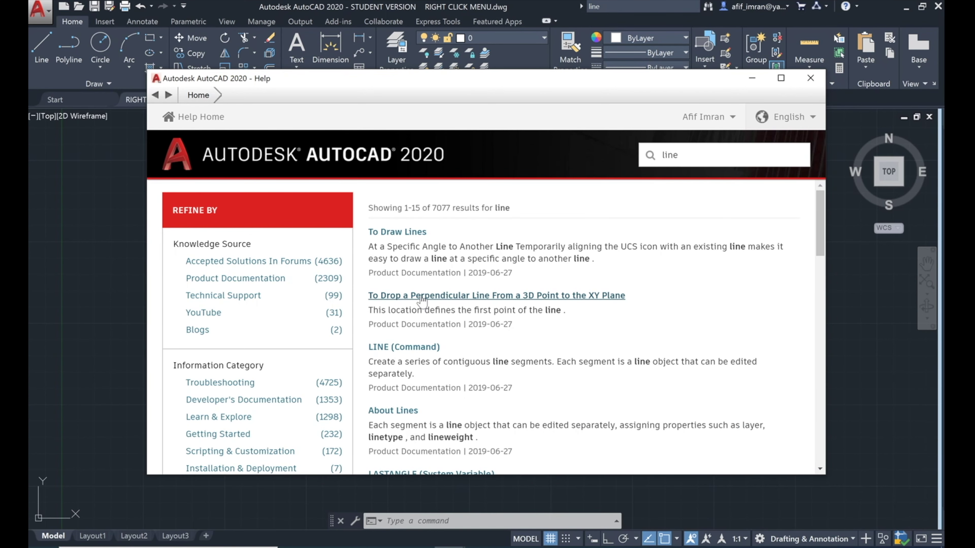
pyautogui.scroll(-1, 421, 304)
pyautogui.scroll(-2, 472, 286)
pyautogui.scroll(-3, 524, 269)
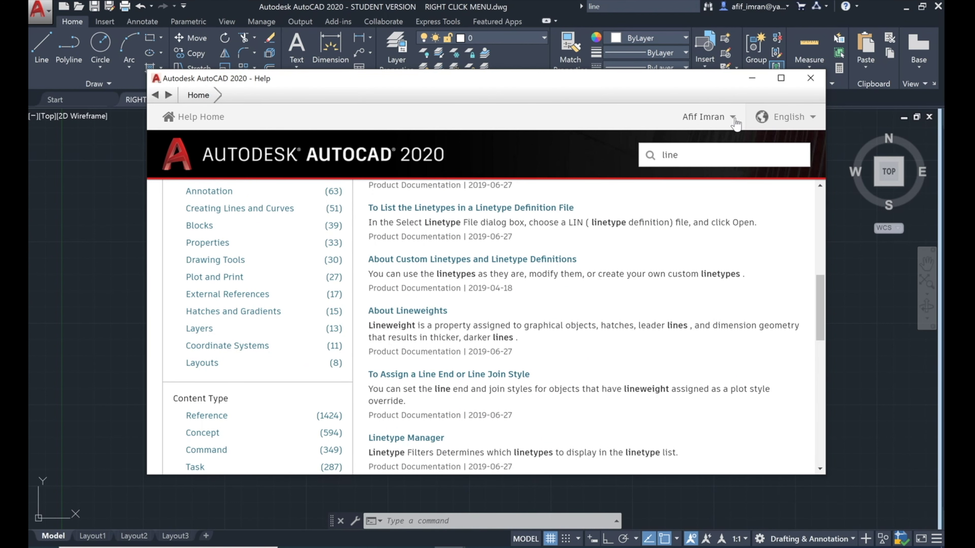
pyautogui.click(807, 83)
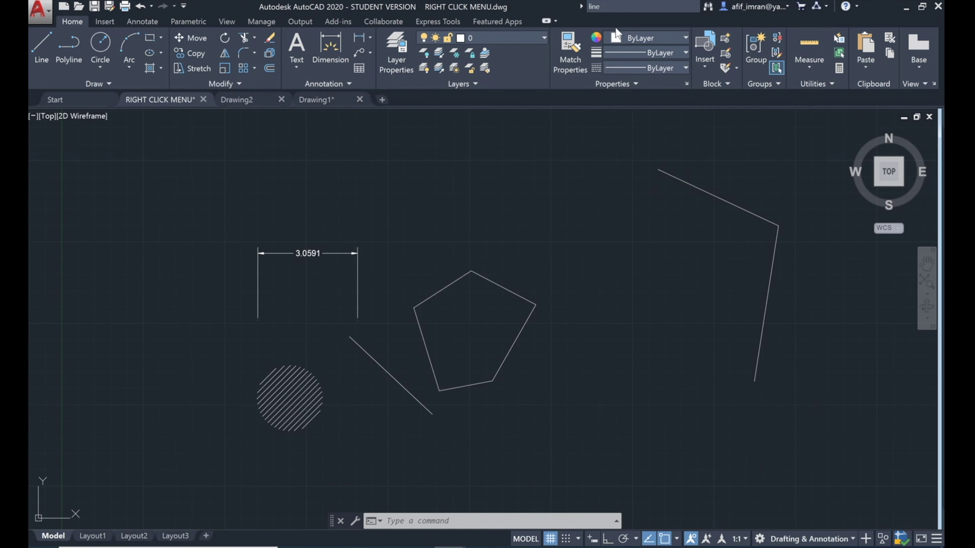